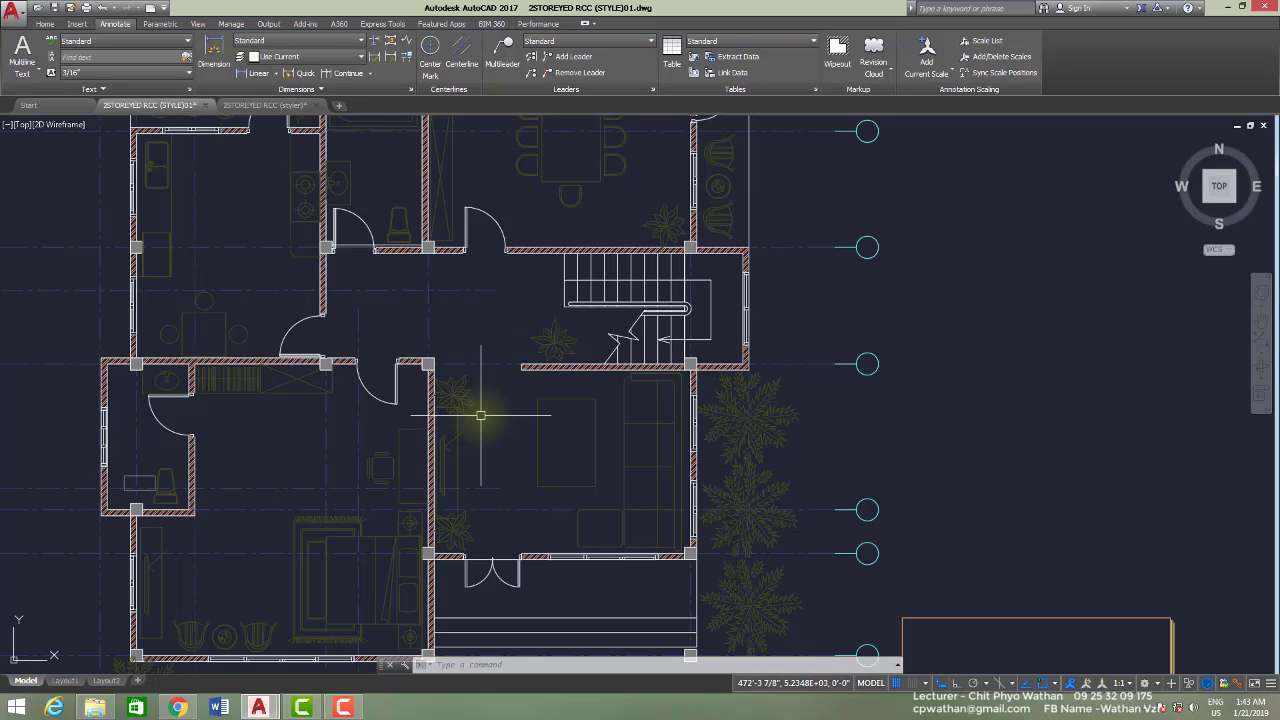
{"action": "scroll", "coordinate": [483, 410], "scroll_direction": "down", "scroll_amount": 2}
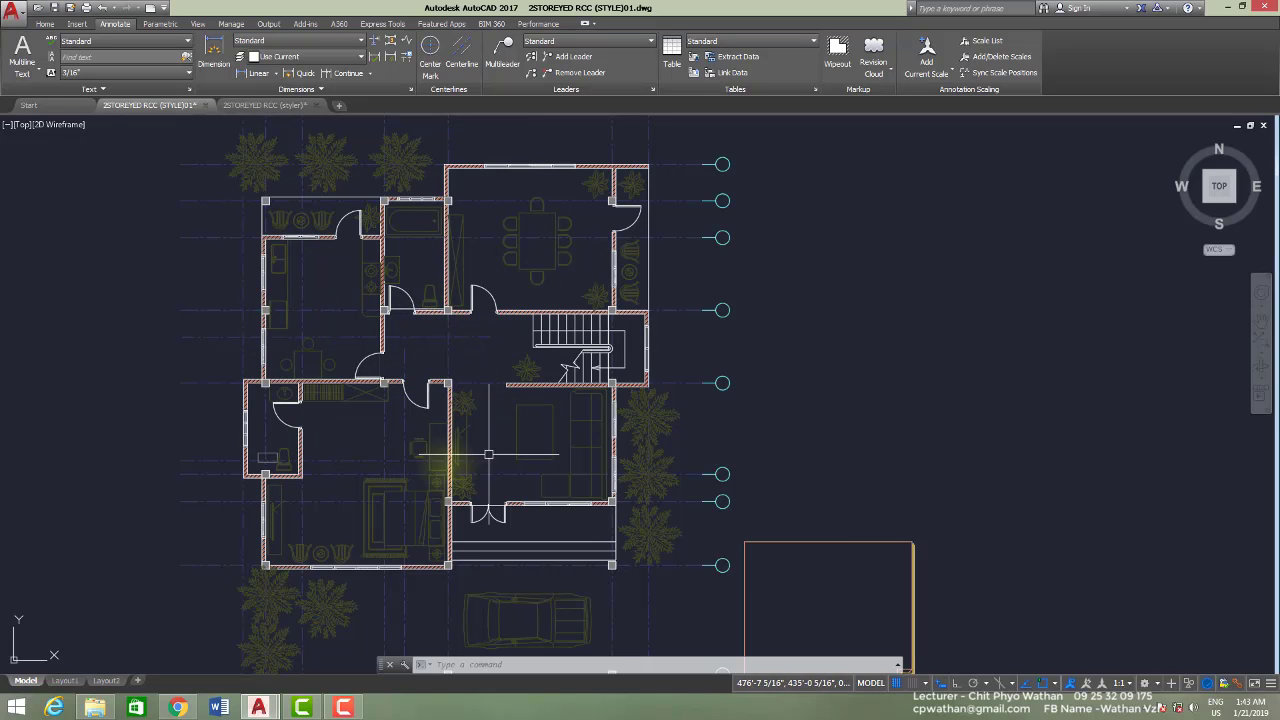
{"action": "middle_click_drag", "start_coordinate": [492, 436], "coordinate": [518, 433]}
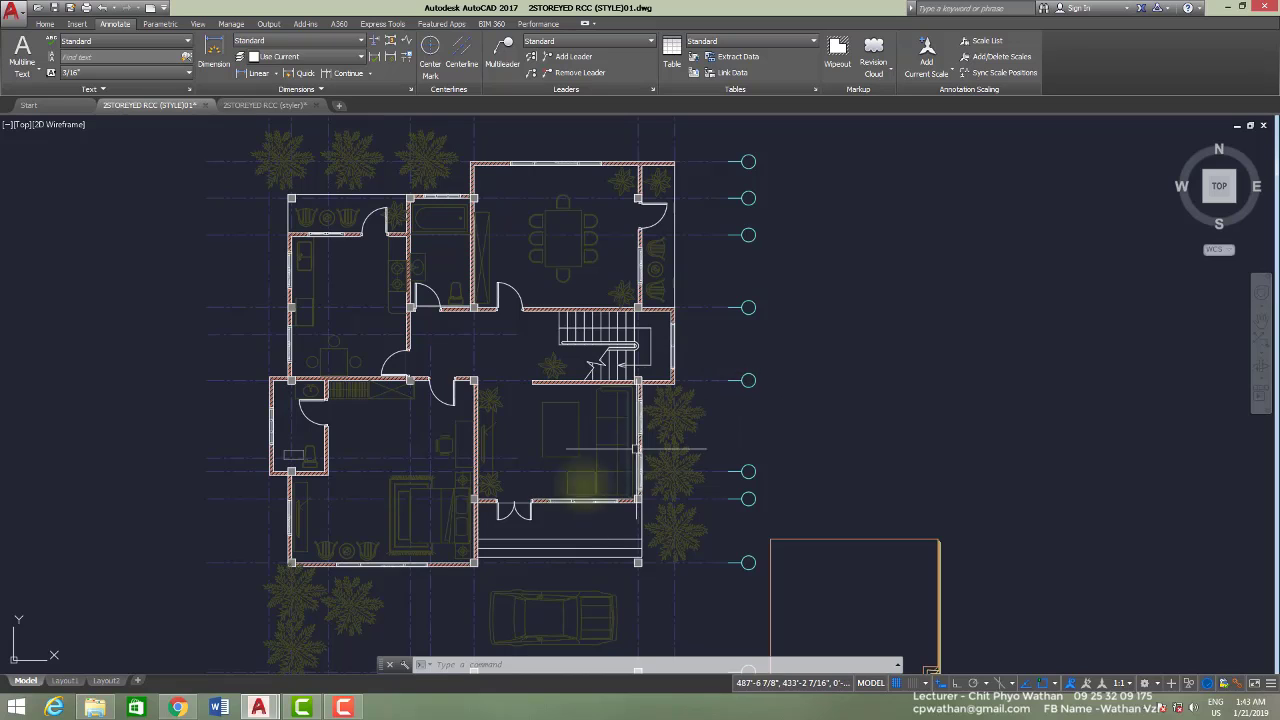
{"action": "middle_click_drag", "start_coordinate": [541, 474], "coordinate": [540, 469]}
{"action": "scroll", "coordinate": [486, 410], "scroll_direction": "up", "scroll_amount": 3}
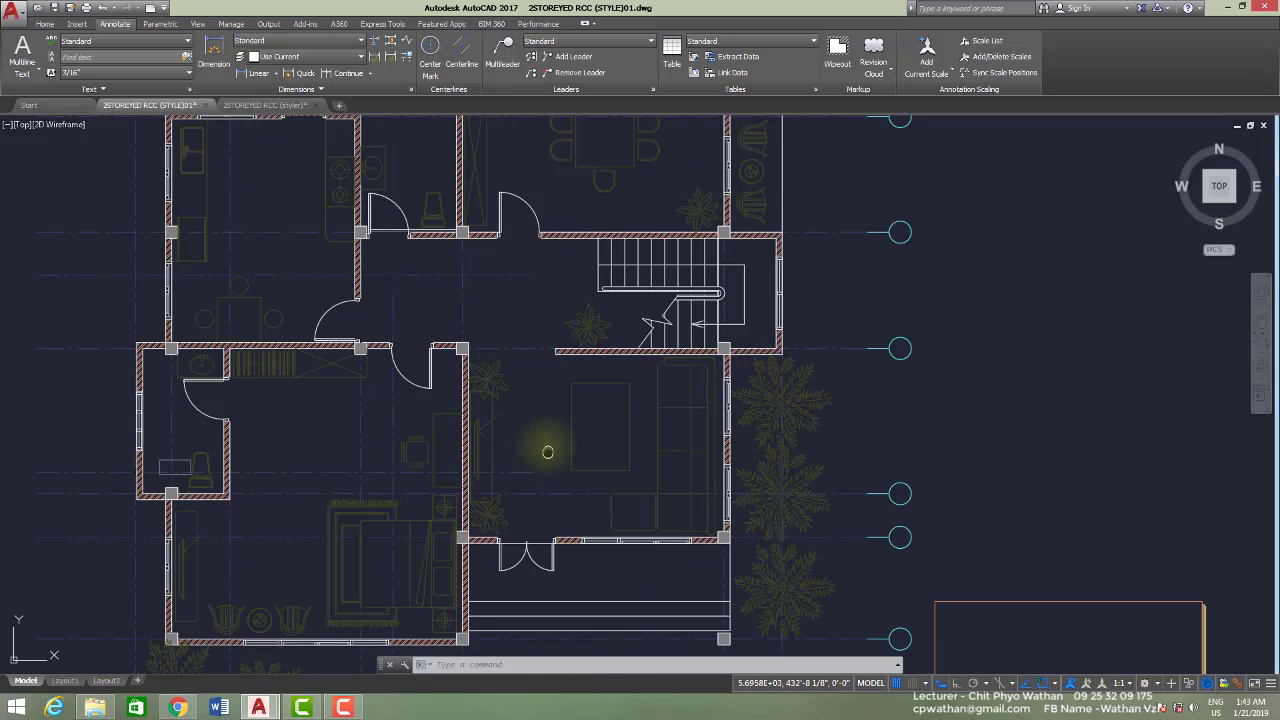
{"action": "scroll", "coordinate": [558, 438], "scroll_direction": "down", "scroll_amount": 3}
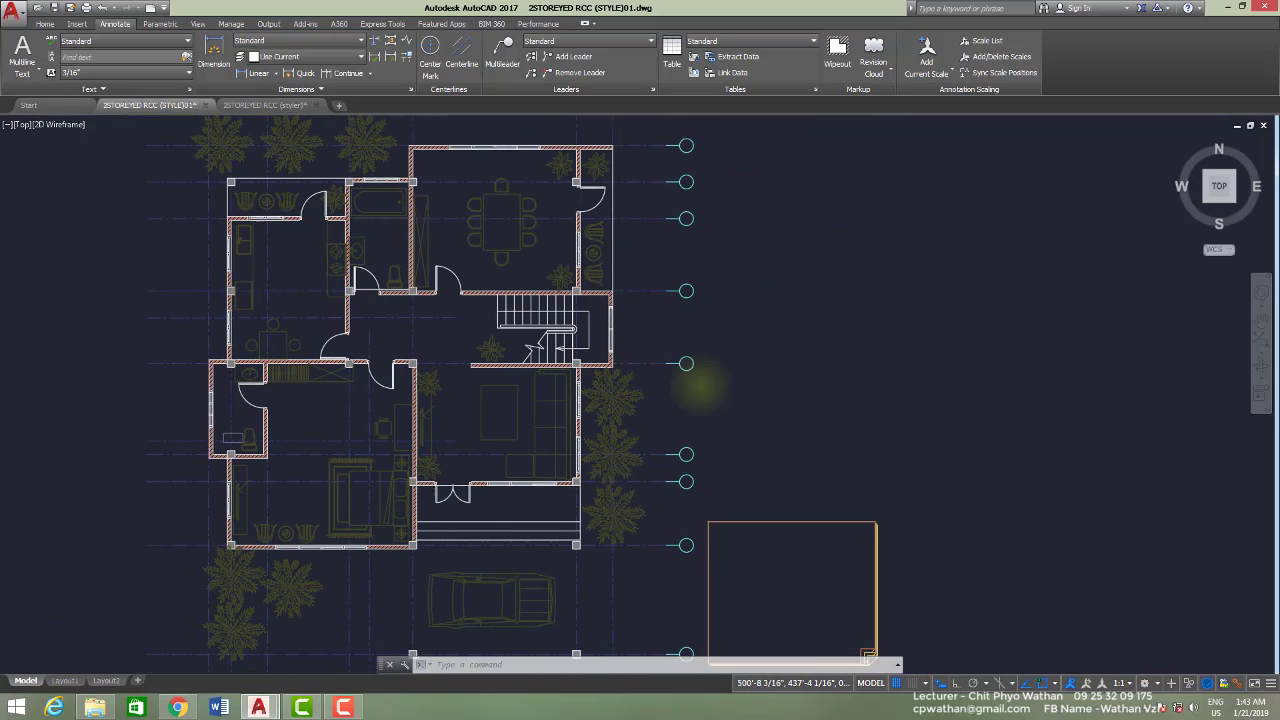
{"action": "middle_click_drag", "start_coordinate": [719, 408], "coordinate": [711, 406]}
{"action": "middle_click_drag", "start_coordinate": [700, 354], "coordinate": [686, 391]}
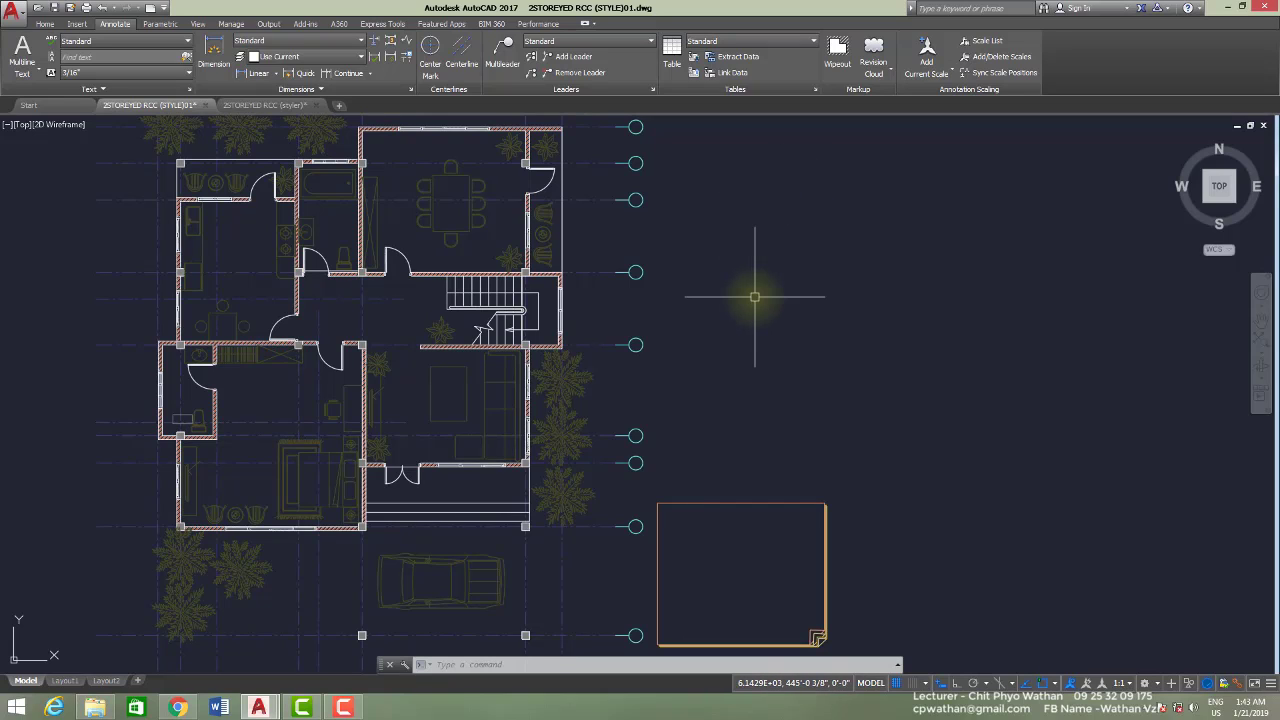
{"action": "type", "text": "V"}
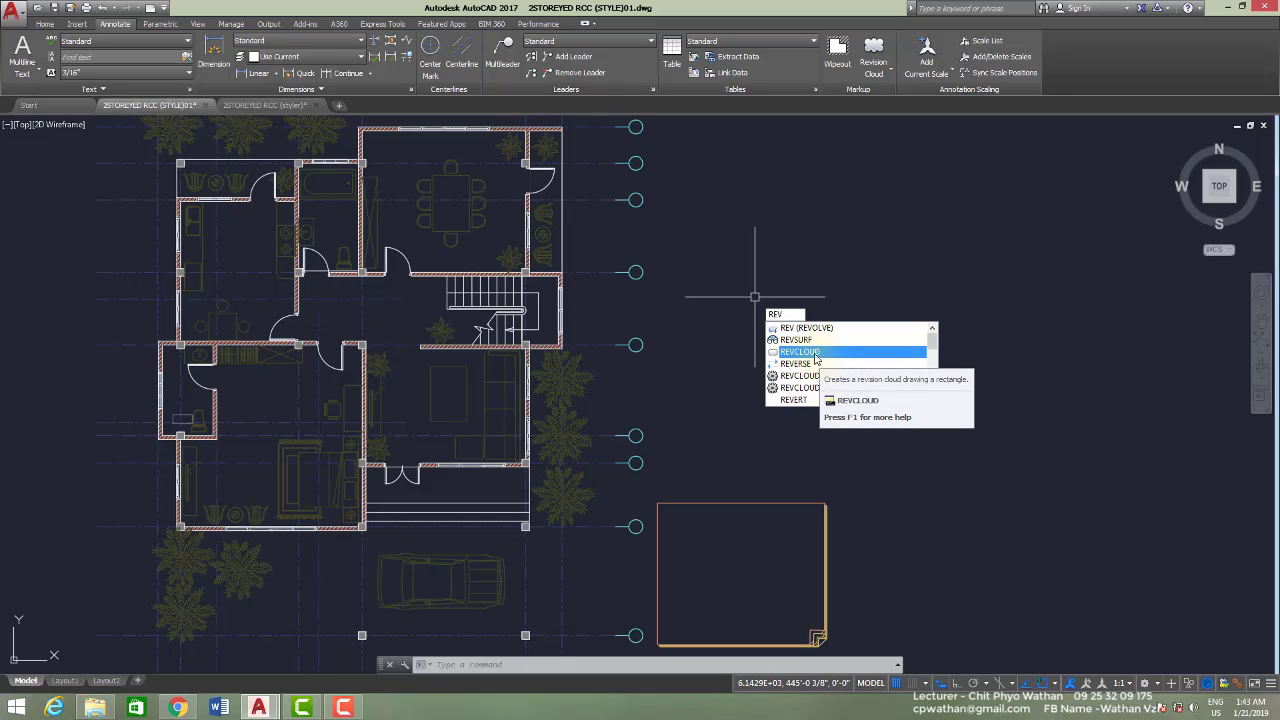
{"action": "left_click", "coordinate": [797, 314]}
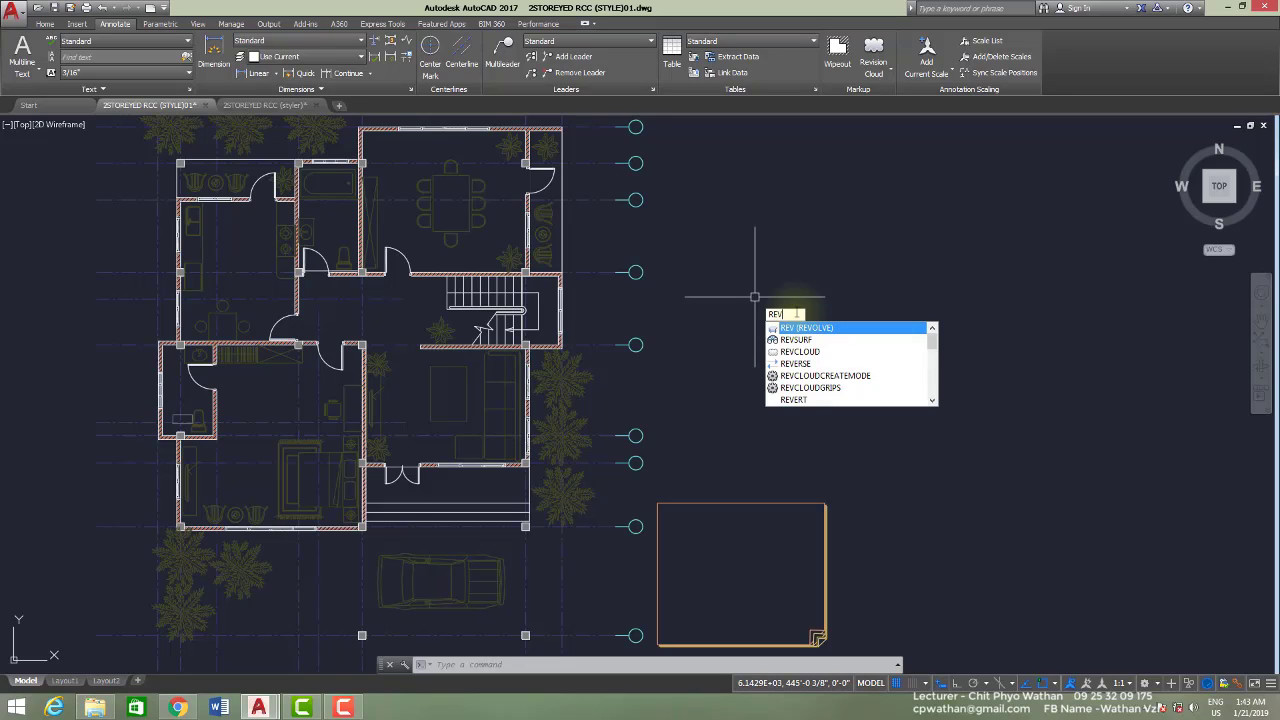
{"action": "left_click", "coordinate": [800, 354]}
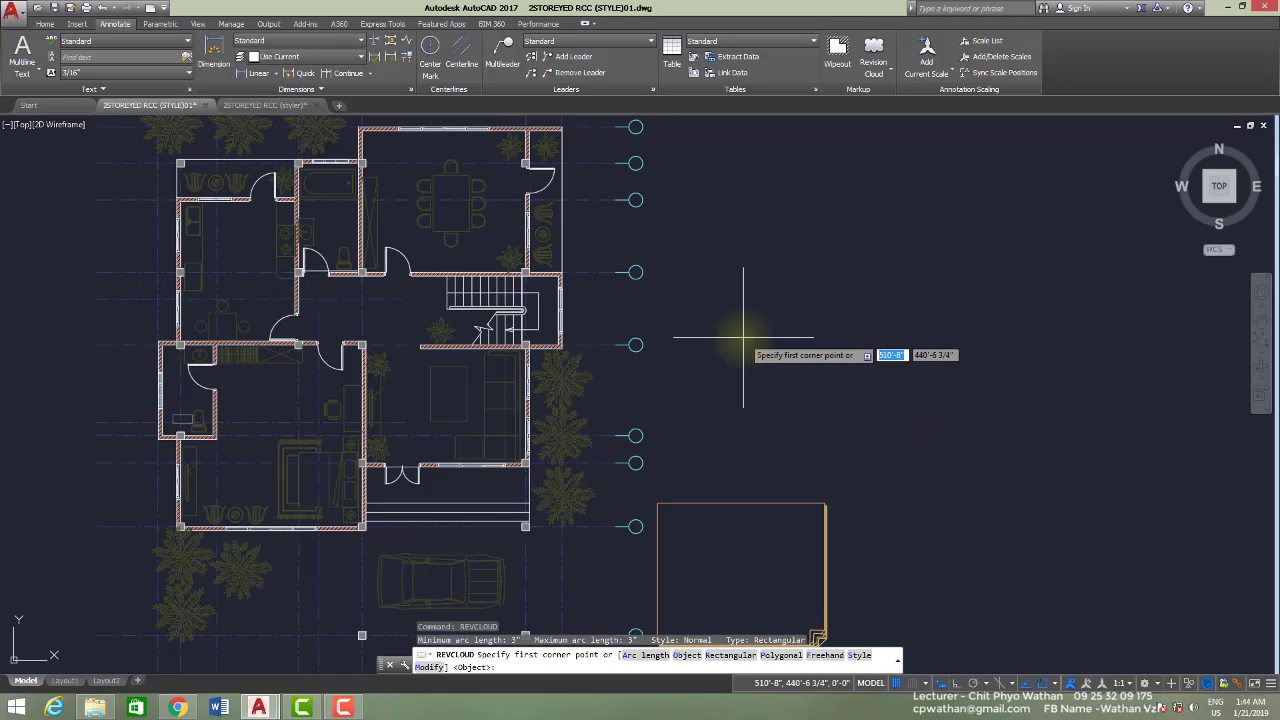
{"action": "key", "text": "Escape"}
{"action": "middle_click_drag", "start_coordinate": [754, 323], "coordinate": [794, 292]}
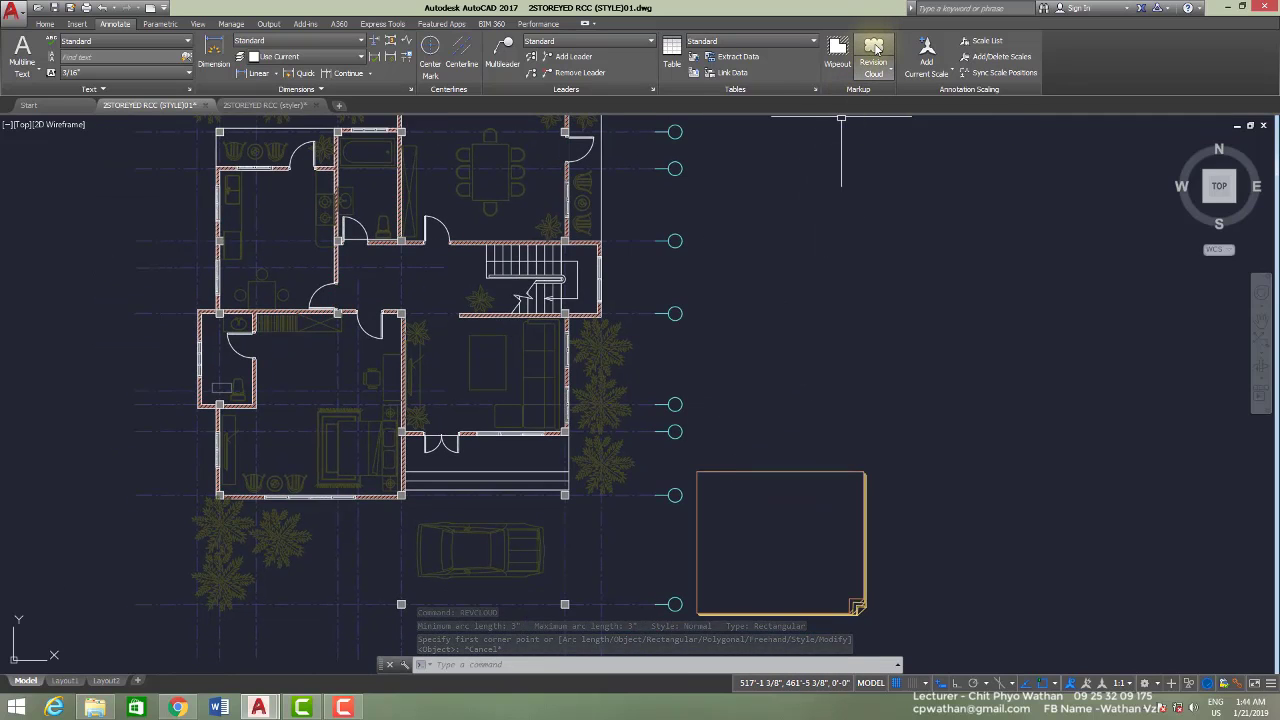
Set both the minimum and maximum arc length of the Revision Cloud command to 6 inches
{"action": "left_click", "coordinate": [874, 47]}
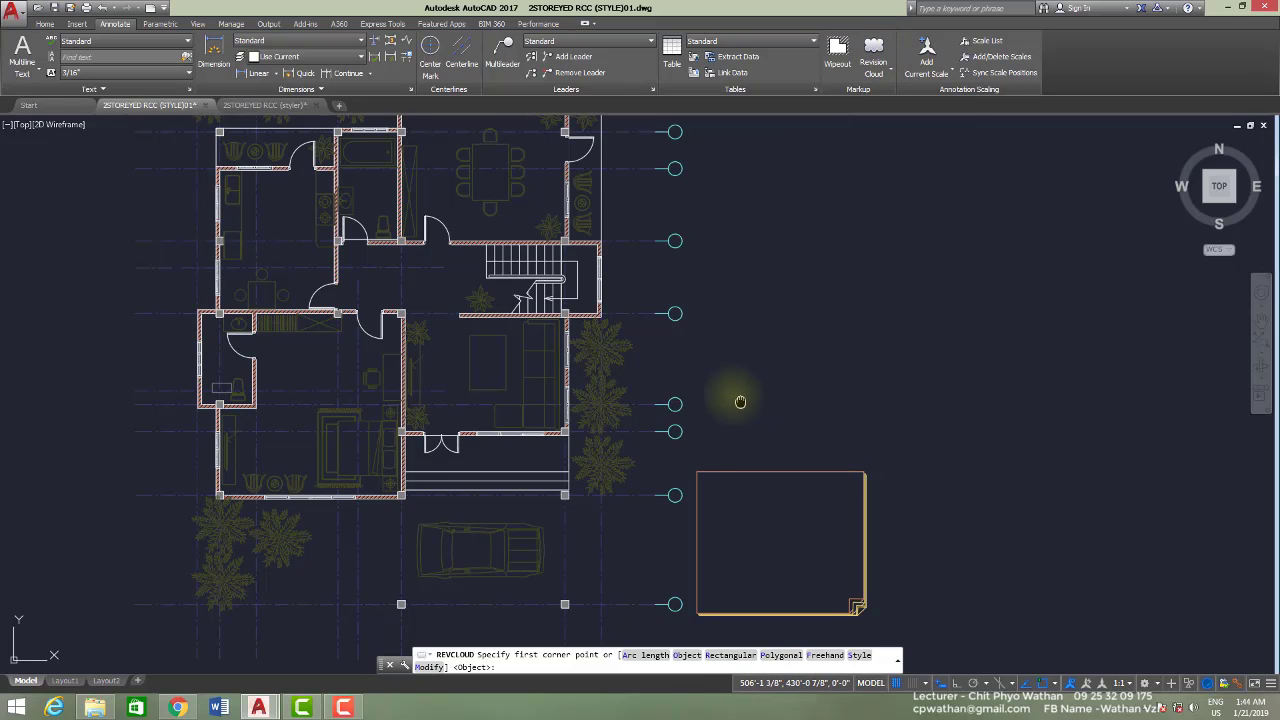
{"action": "mouse_move", "coordinate": [740, 397]}
{"action": "middle_mouse_down"}
{"action": "mouse_move", "coordinate": [703, 354]}
{"action": "mouse_move", "coordinate": [729, 423]}
{"action": "middle_mouse_up"}
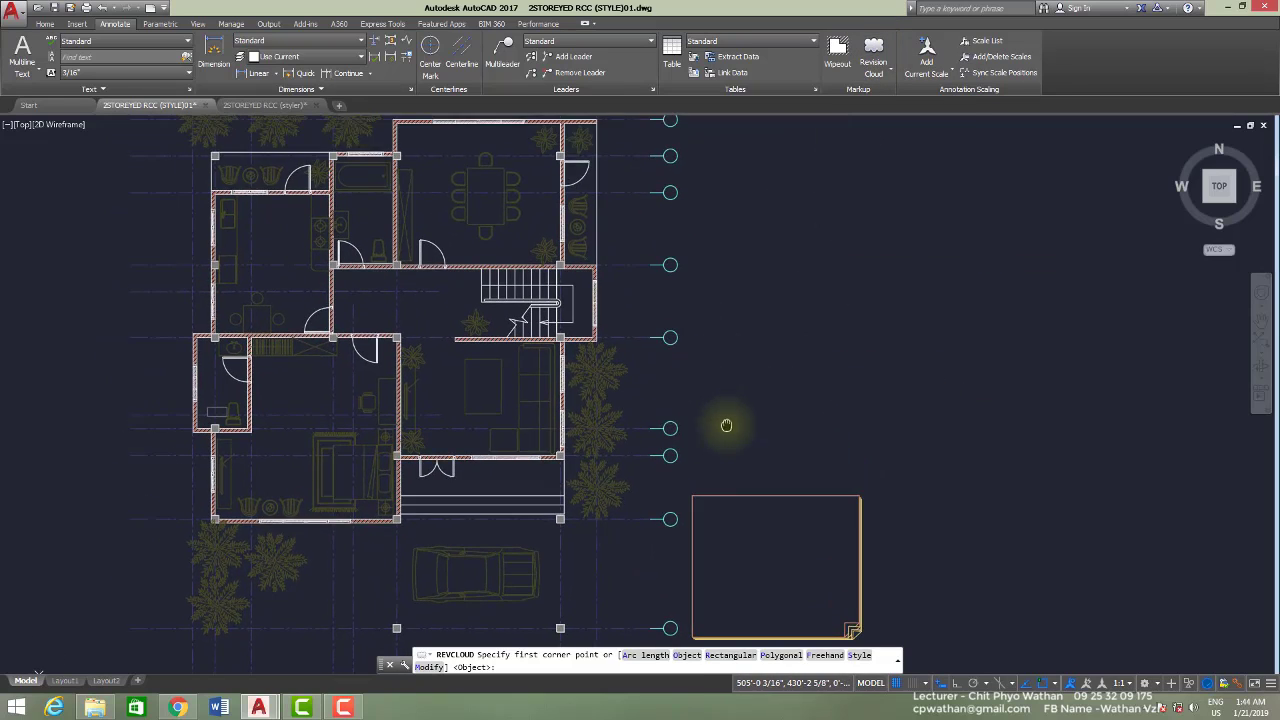
{"action": "middle_click_drag", "start_coordinate": [465, 395], "coordinate": [473, 401]}
{"action": "scroll", "coordinate": [432, 416], "scroll_direction": "up", "scroll_amount": 6}
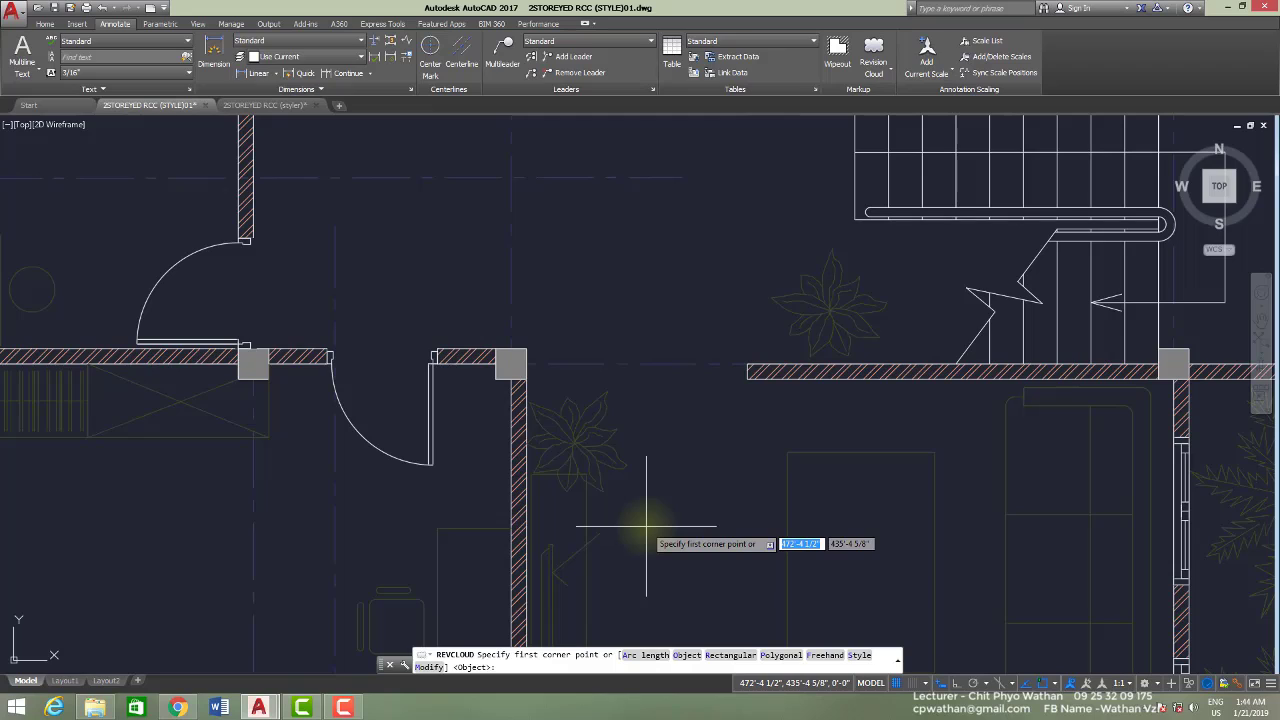
{"action": "type", "text": "a"}
{"action": "key", "text": "Return"}
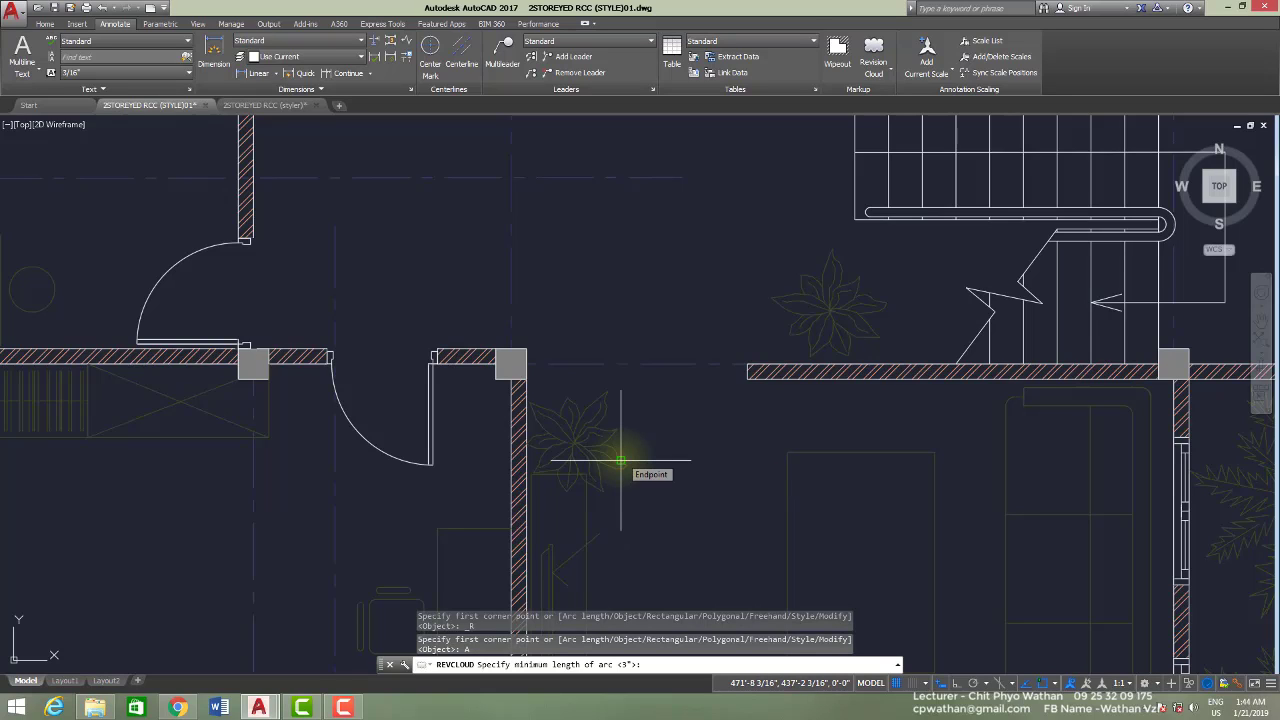
{"action": "type", "text": "6"}
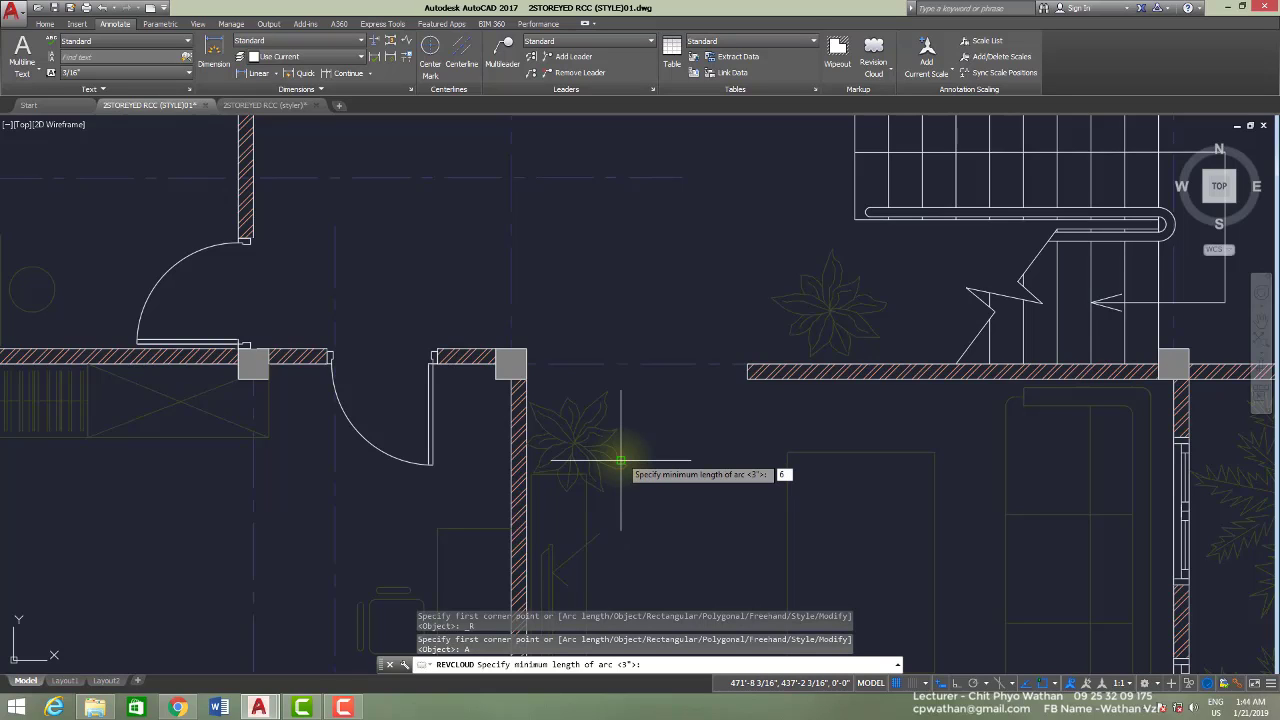
{"action": "key", "text": "Return"}
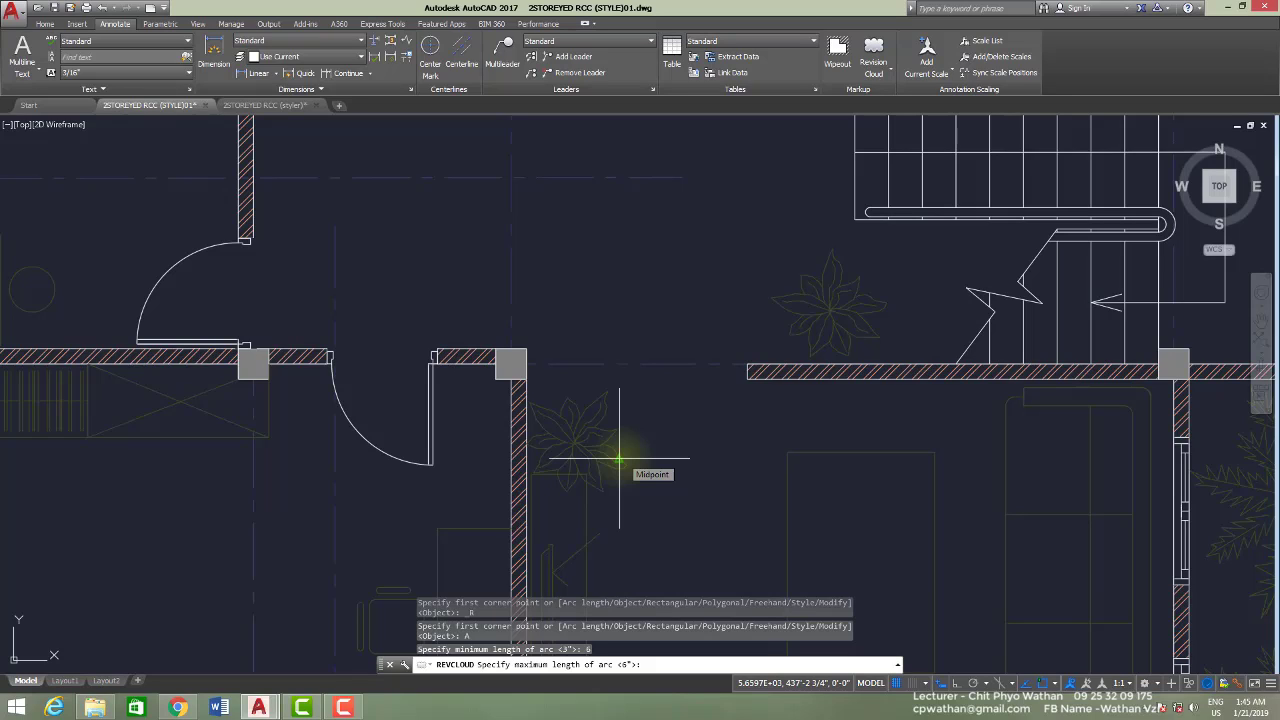
{"action": "key", "text": "Return"}
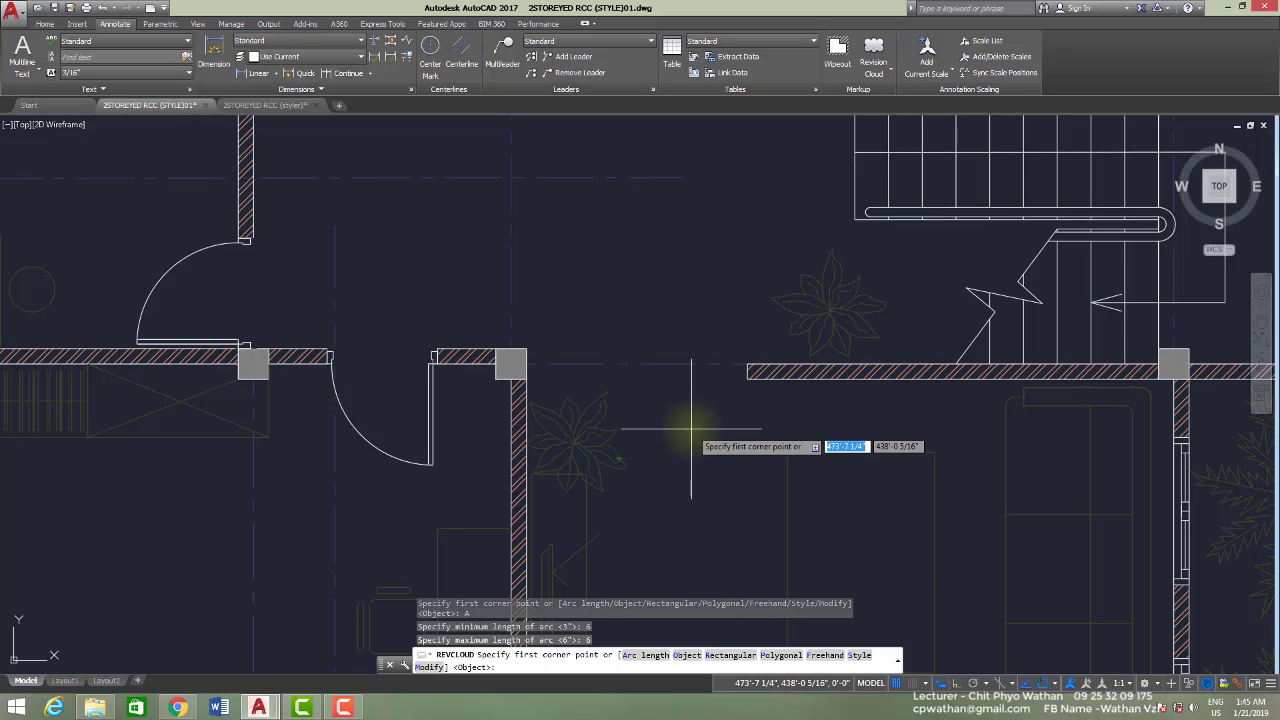
{"action": "type", "text": "R"}
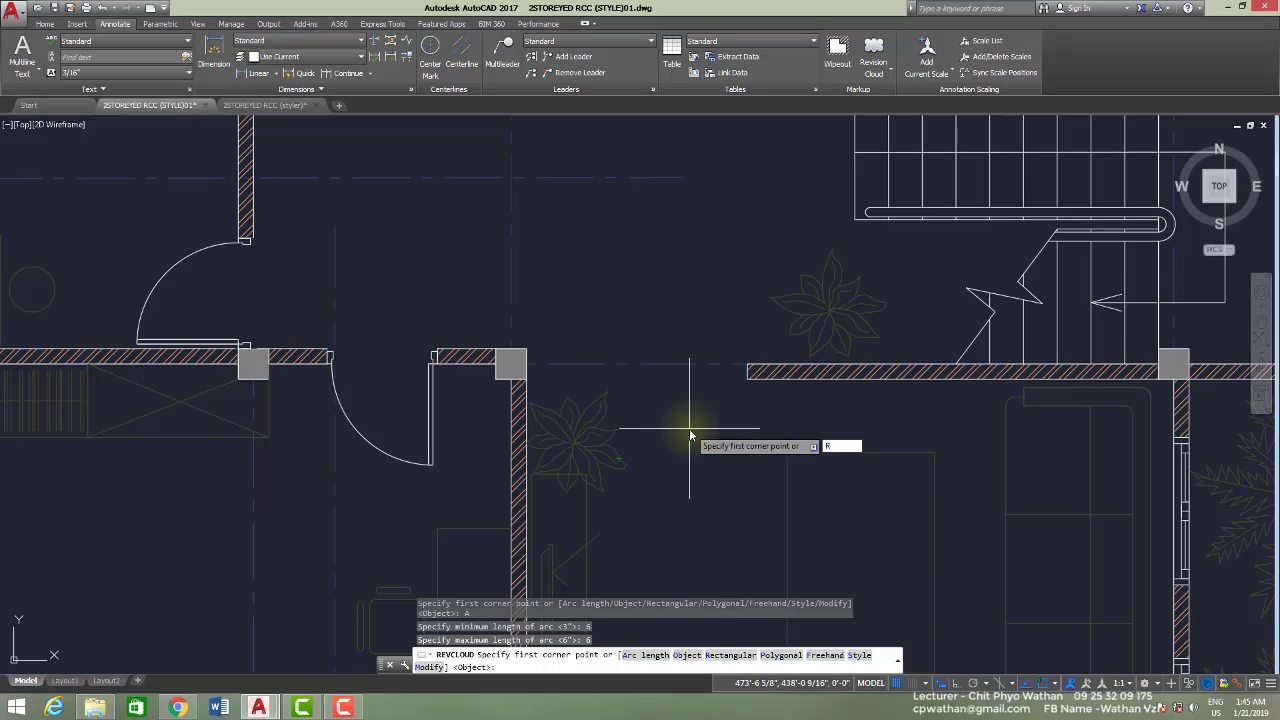
{"action": "key", "text": "Return"}
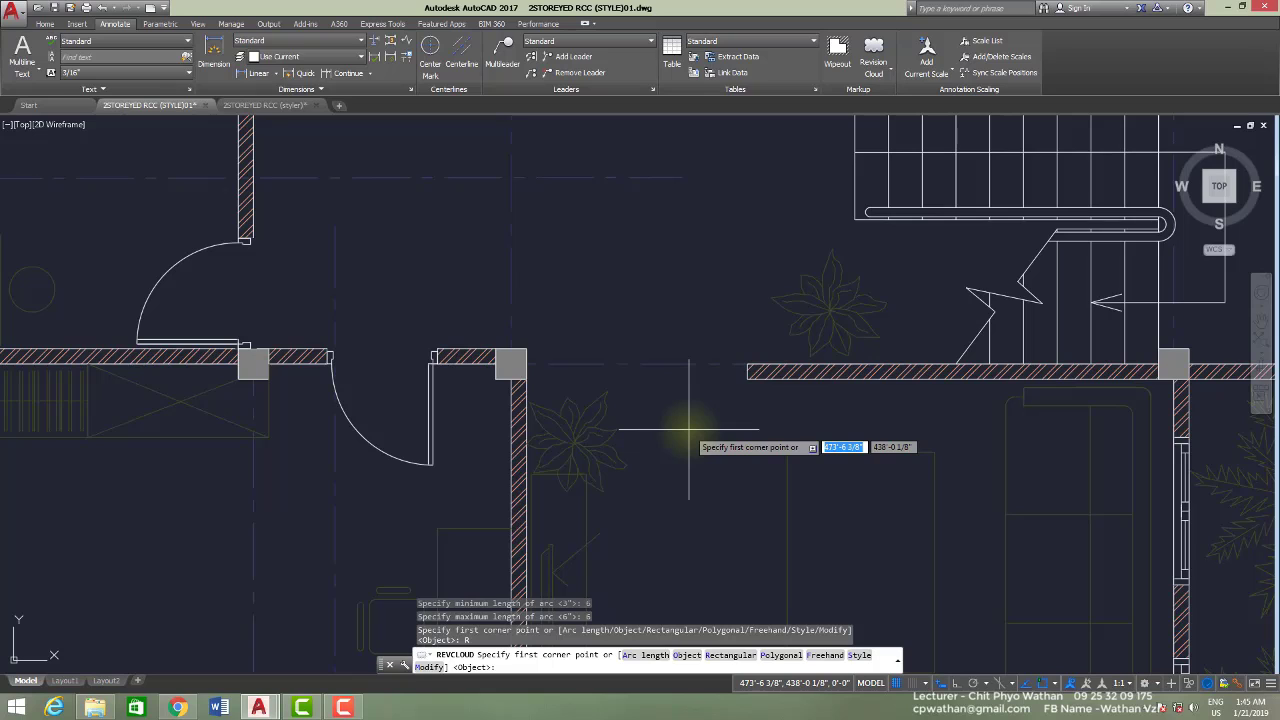
{"action": "key", "text": "Escape"}
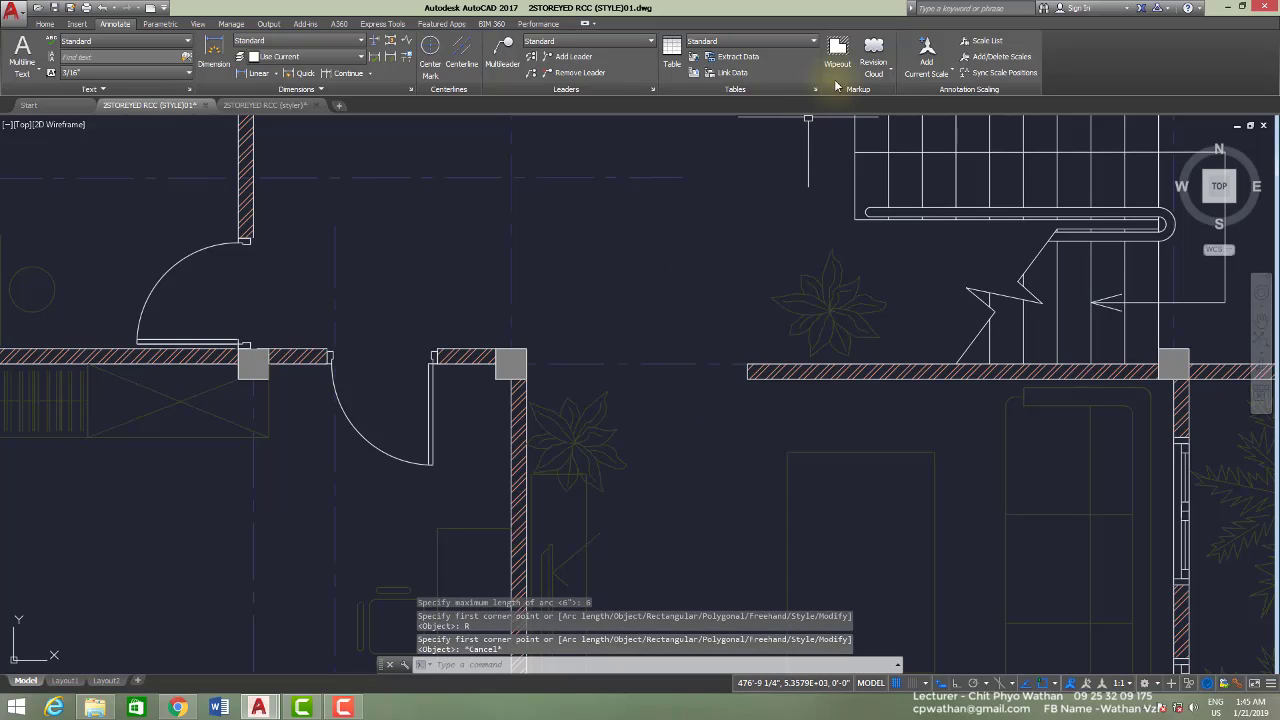
Try to draw a rectangular revision cloud with 6-inch arcs around the bedroom door and the adjacent column
{"action": "left_click", "coordinate": [873, 46]}
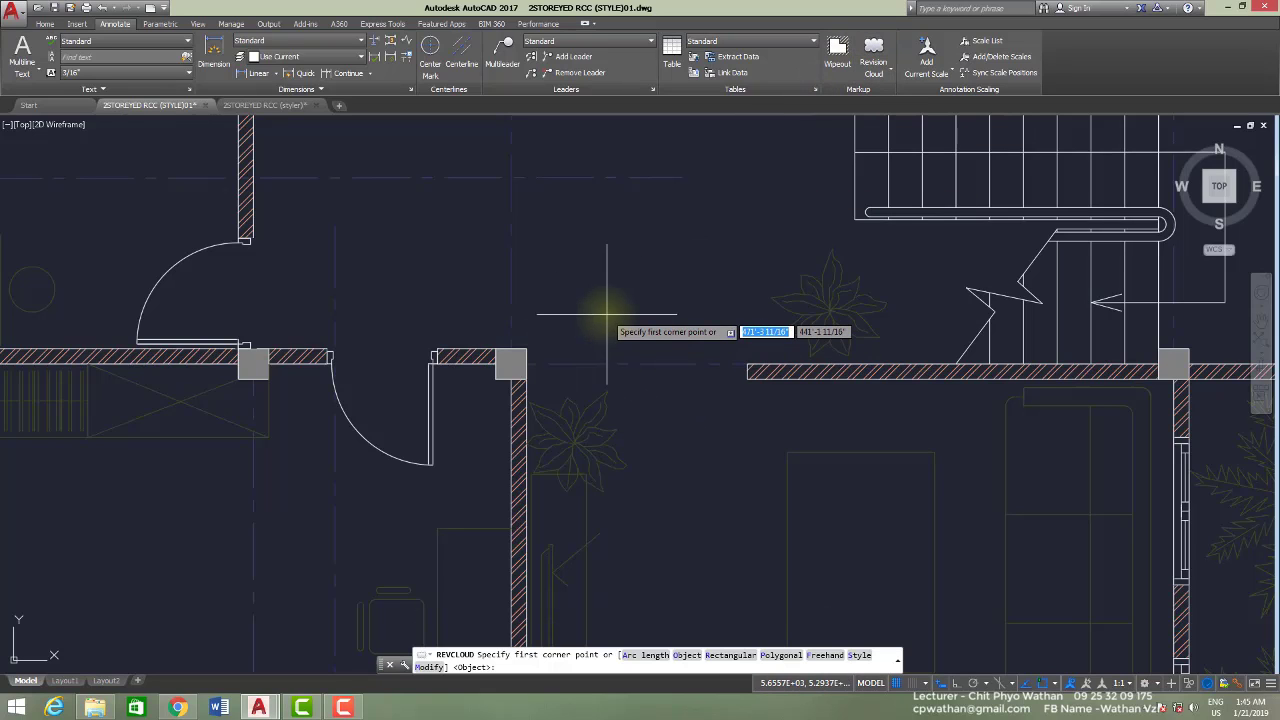
{"action": "type", "text": "A"}
{"action": "key", "text": "Return"}
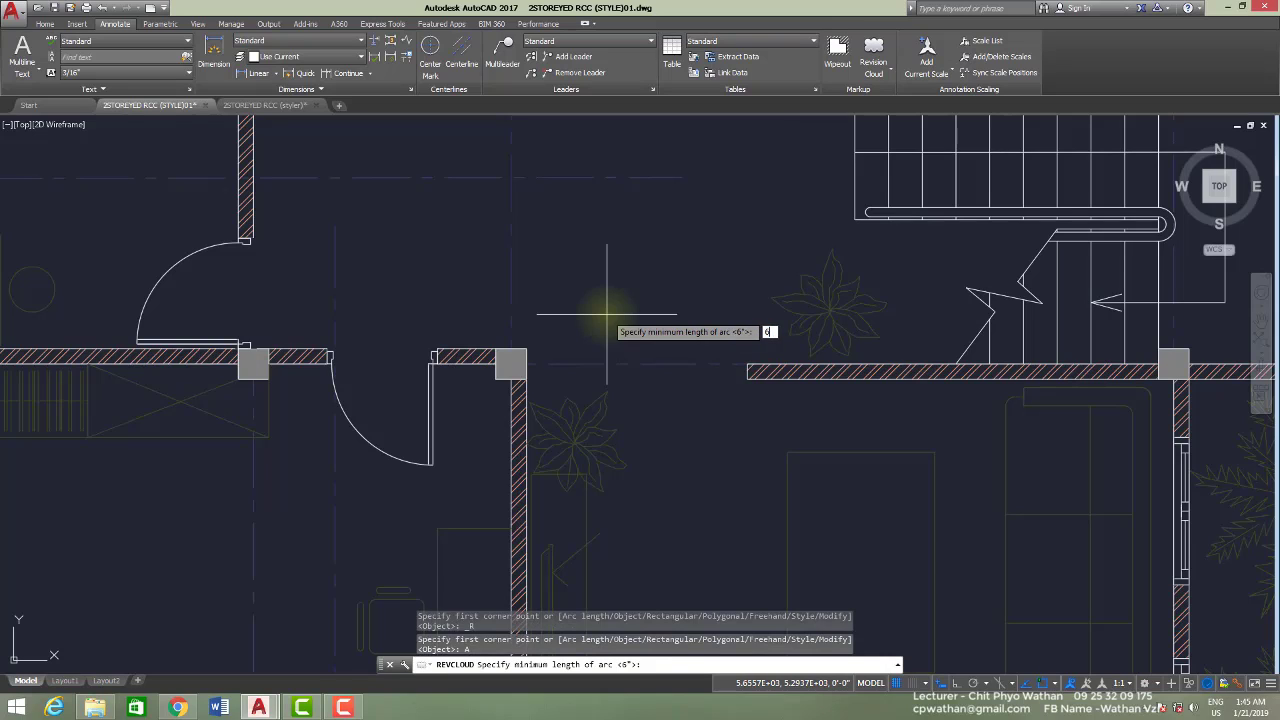
{"action": "type", "text": "6"}
{"action": "key", "text": "Return"}
{"action": "key", "text": "Return"}
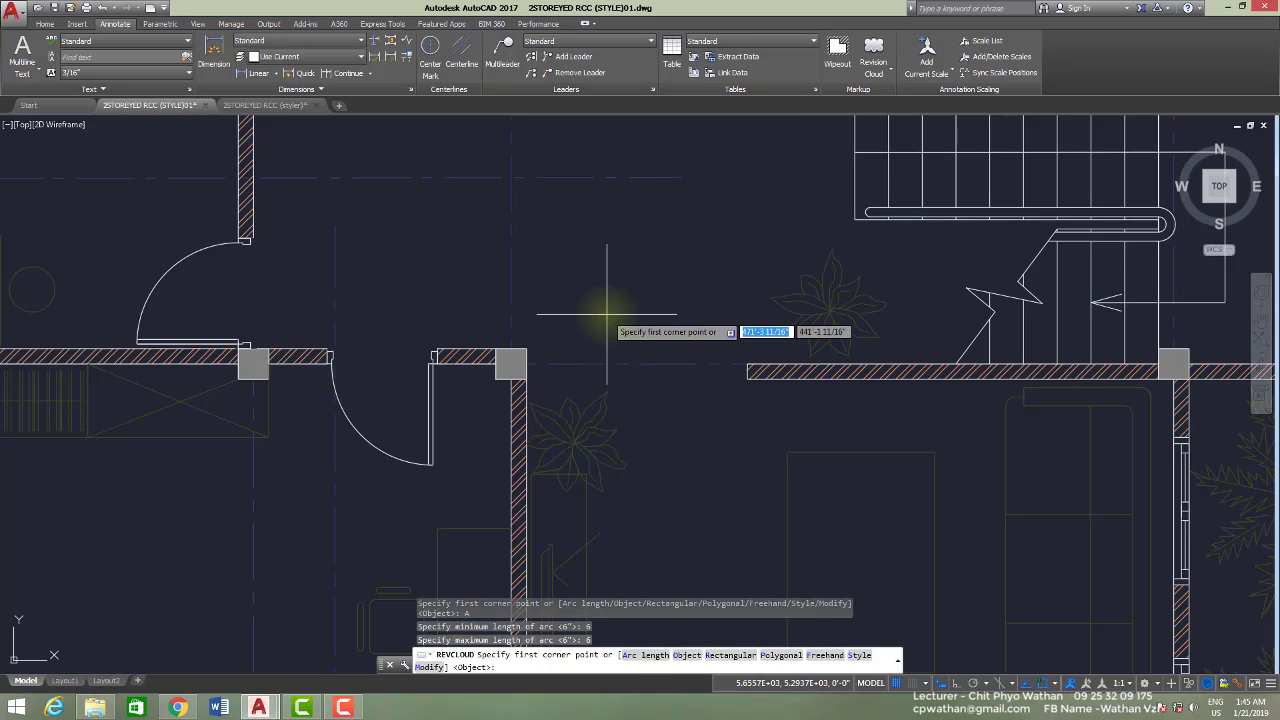
{"action": "type", "text": "R"}
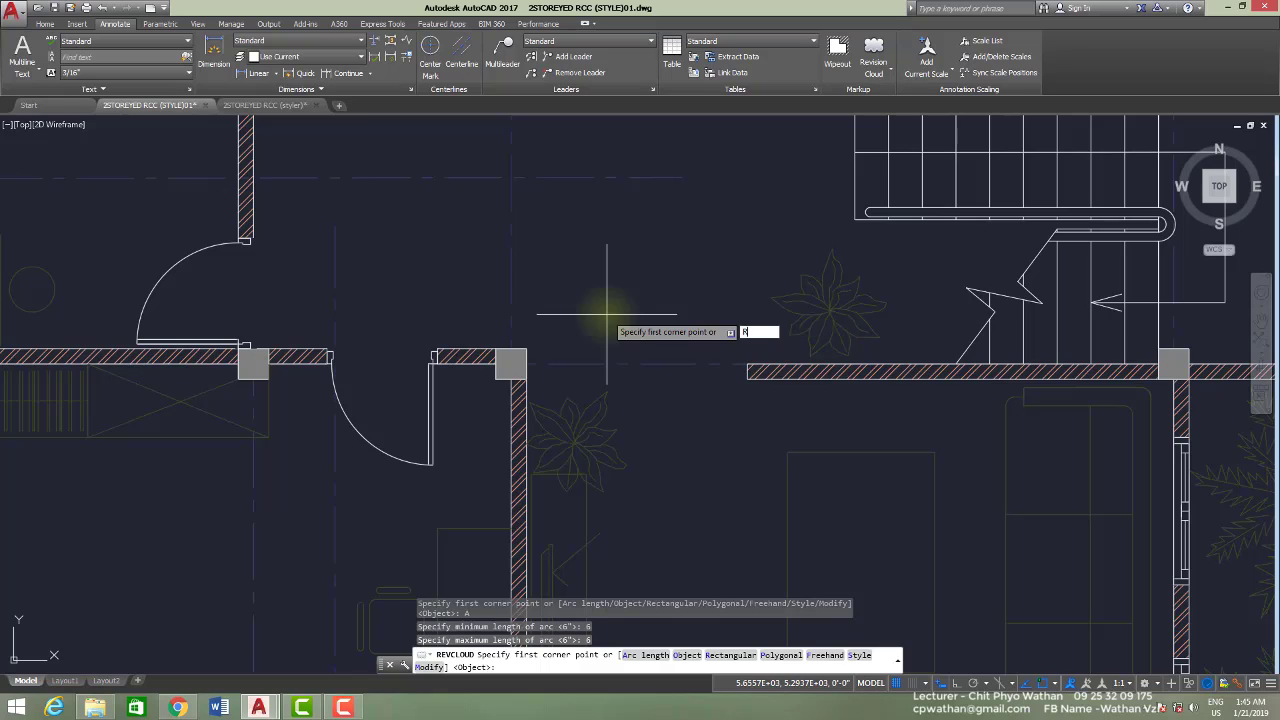
{"action": "key", "text": "Return"}
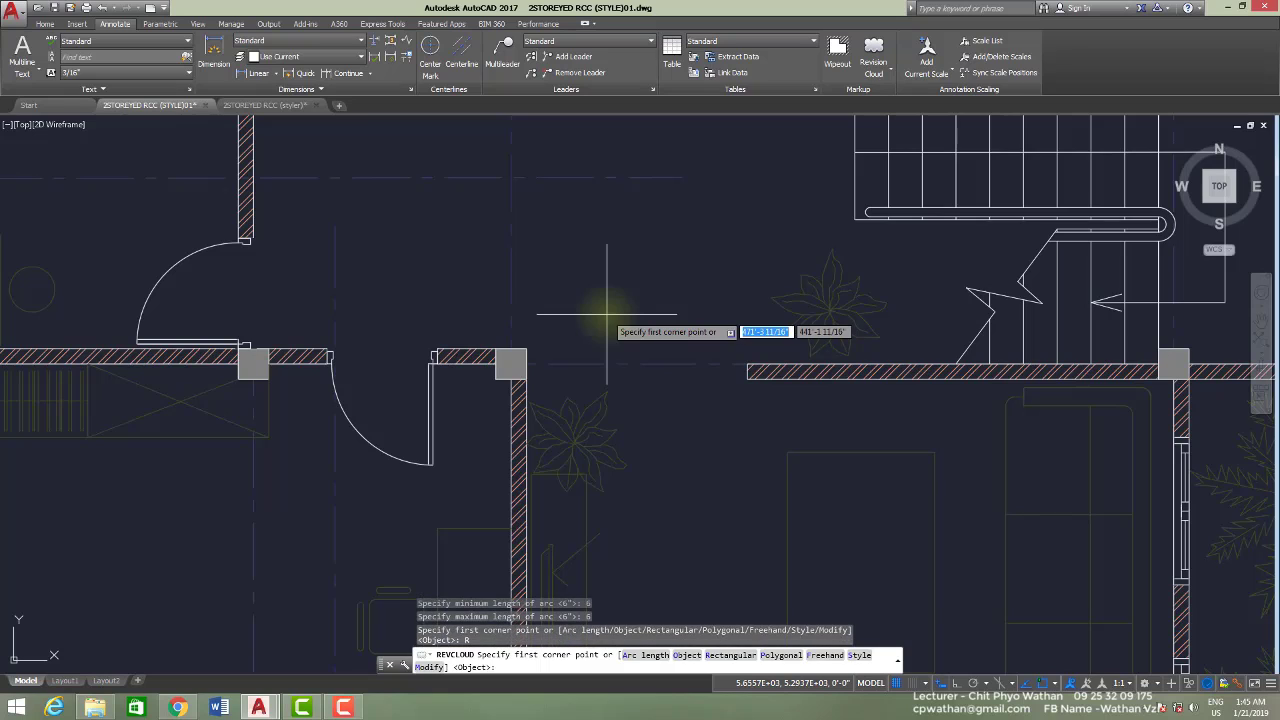
{"action": "left_click", "coordinate": [372, 270]}
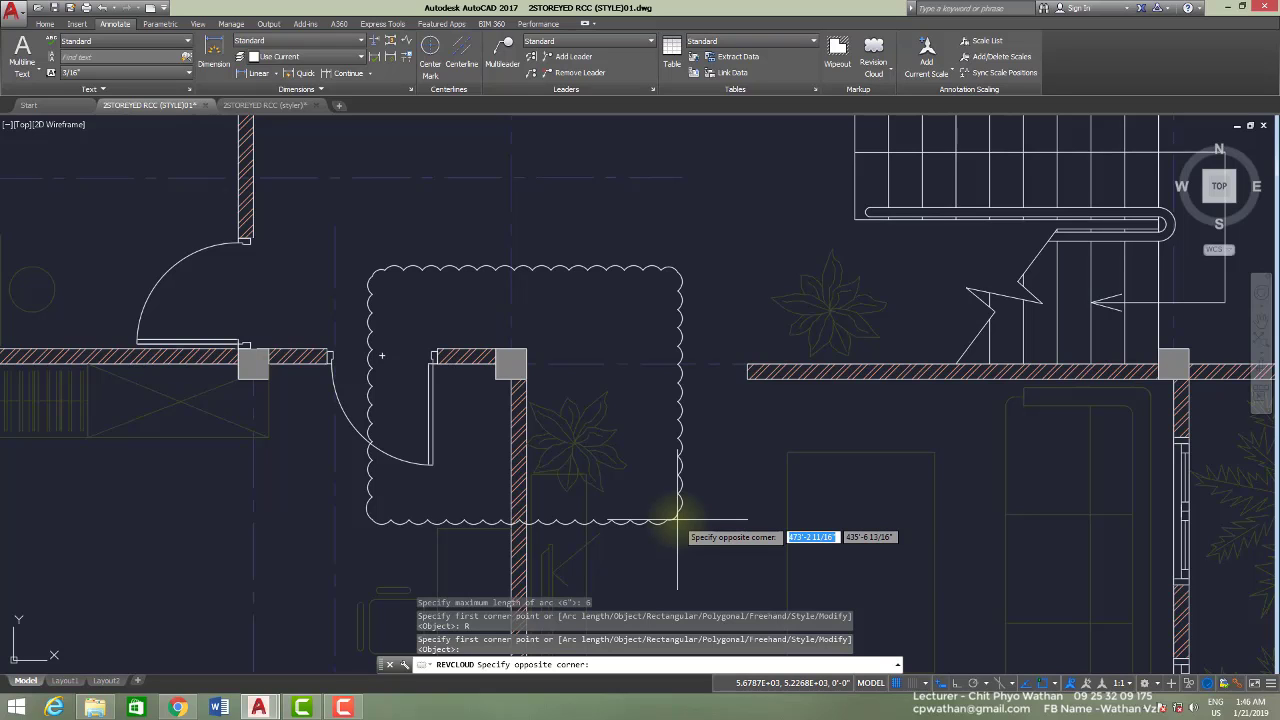
{"action": "key", "text": "Escape"}
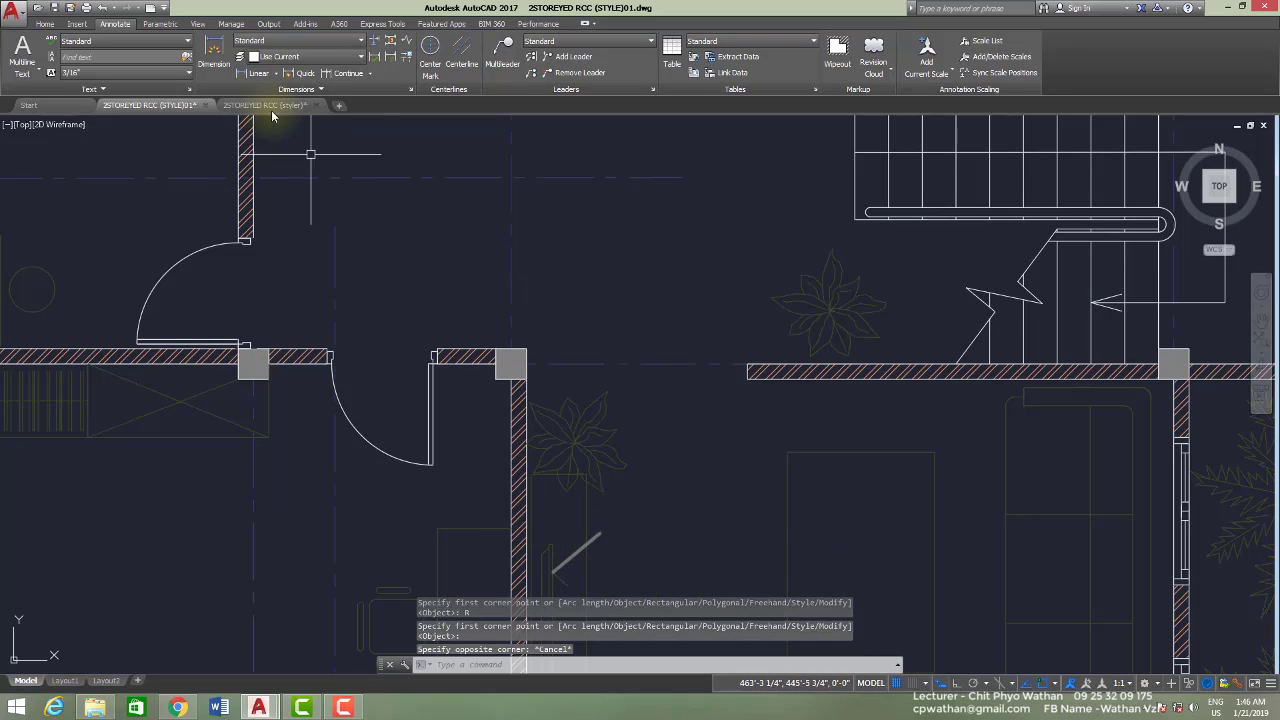
Choose layer 0 as the current layer and set the current object colour to Green
{"action": "left_click", "coordinate": [45, 24]}
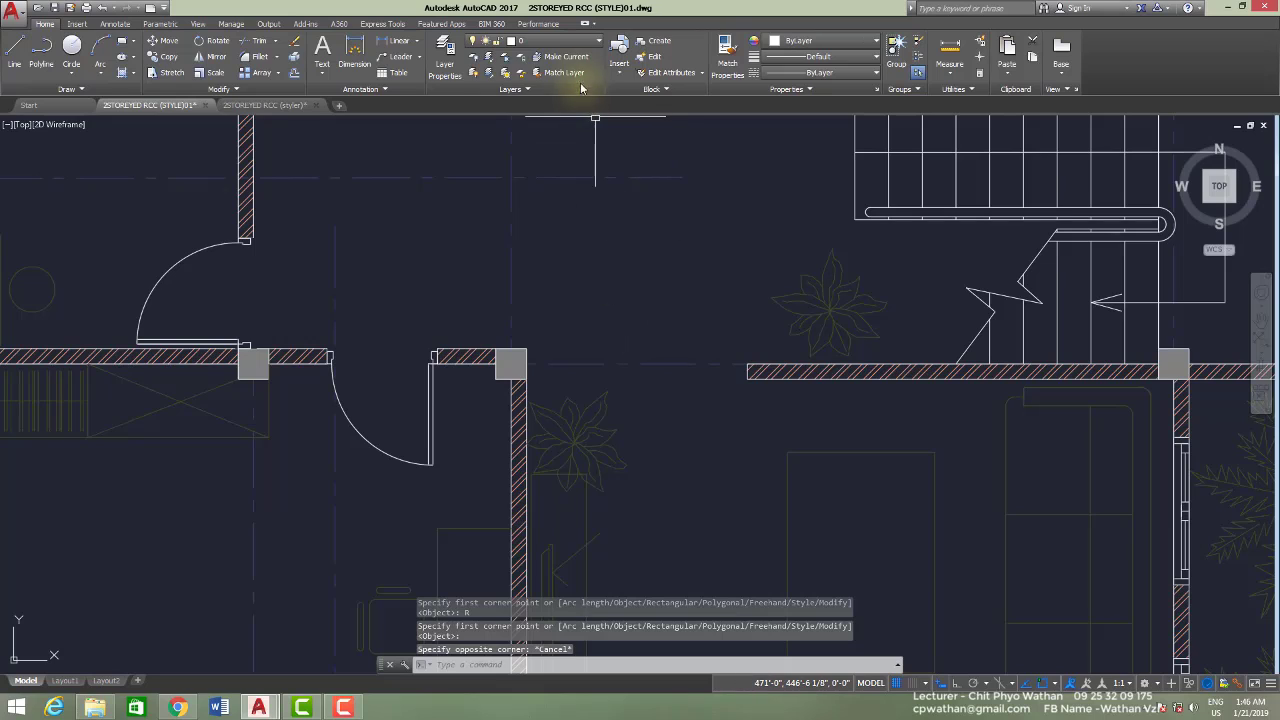
{"action": "left_click", "coordinate": [570, 42]}
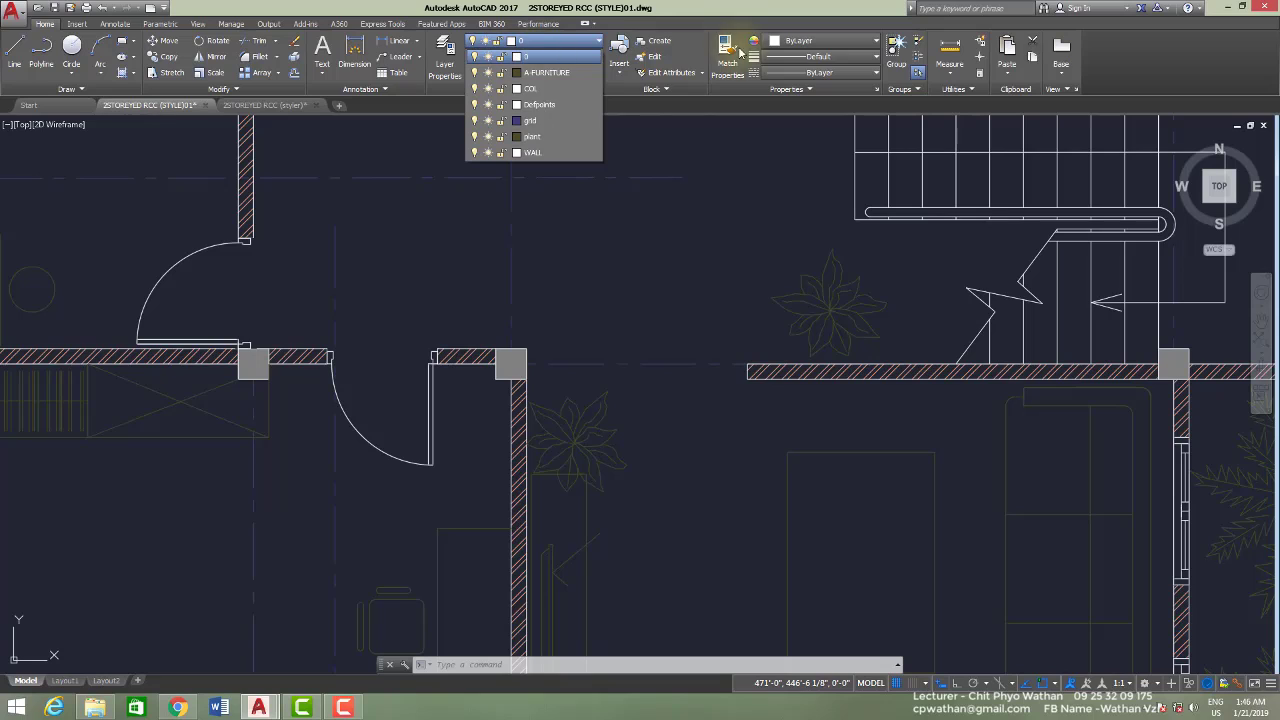
{"action": "left_click", "coordinate": [549, 55]}
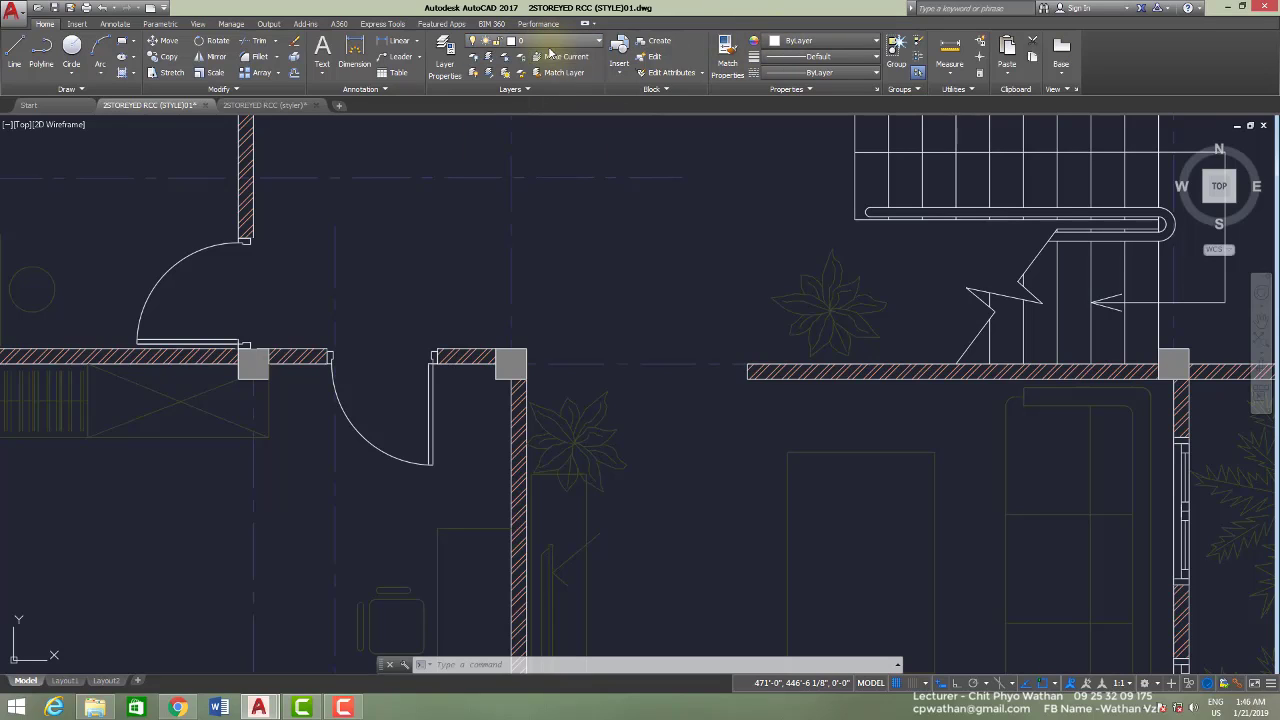
{"action": "left_click", "coordinate": [820, 45]}
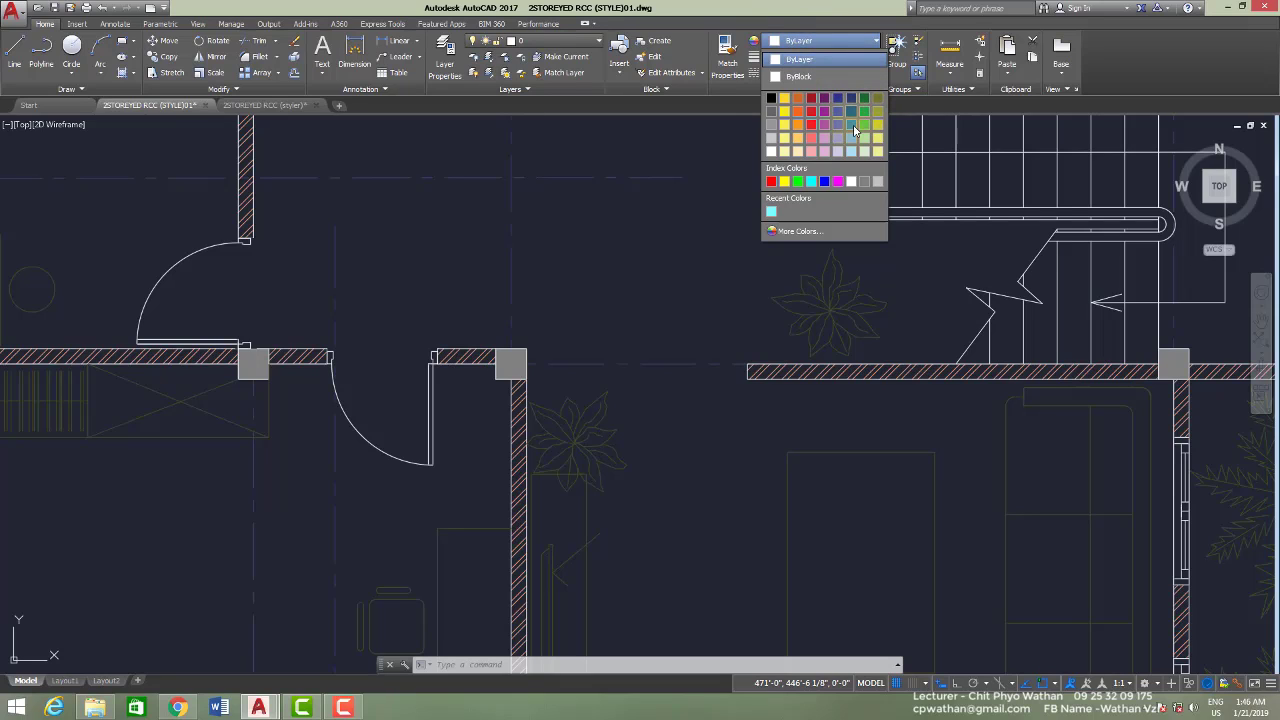
{"action": "left_click", "coordinate": [799, 182]}
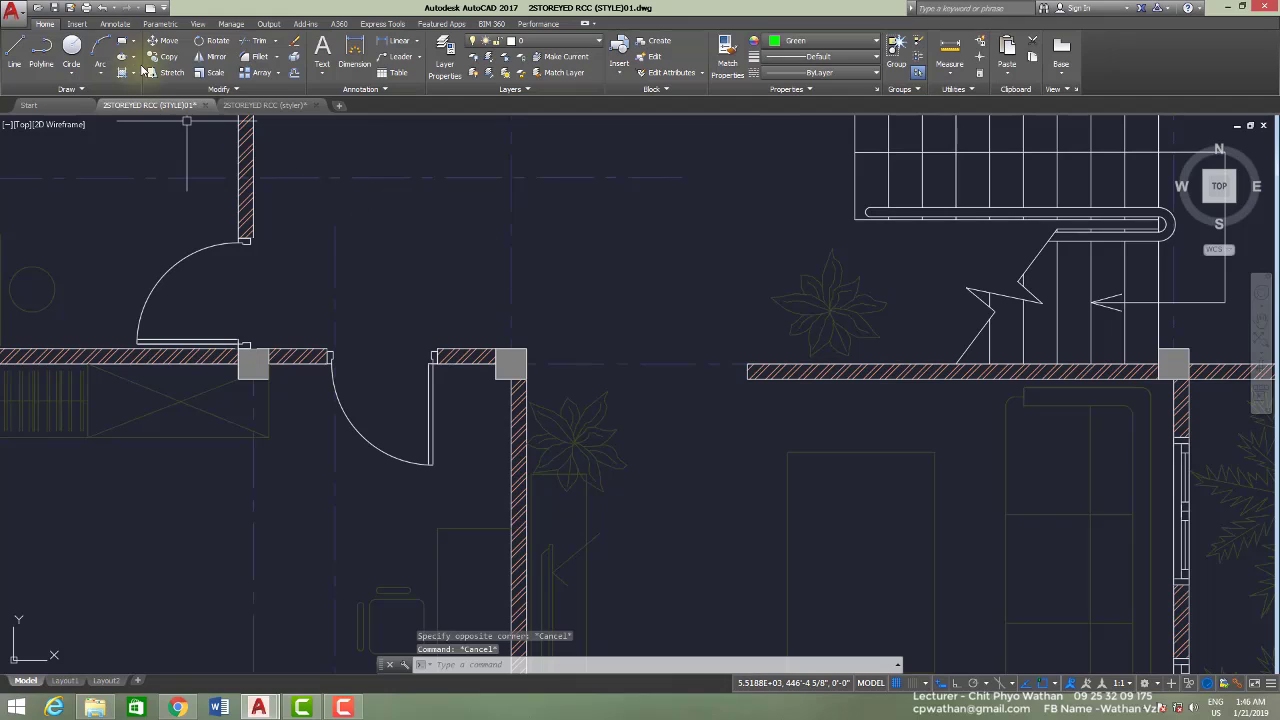
{"action": "left_click", "coordinate": [118, 24]}
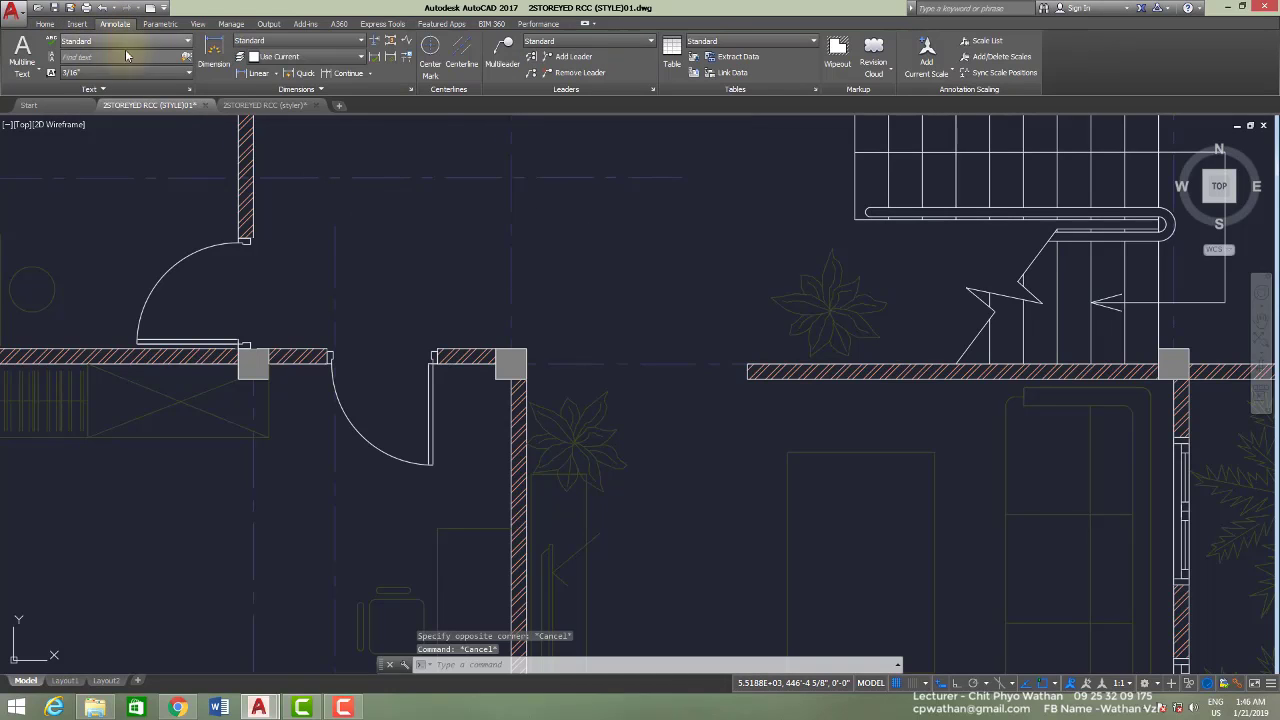
{"action": "left_click", "coordinate": [873, 45]}
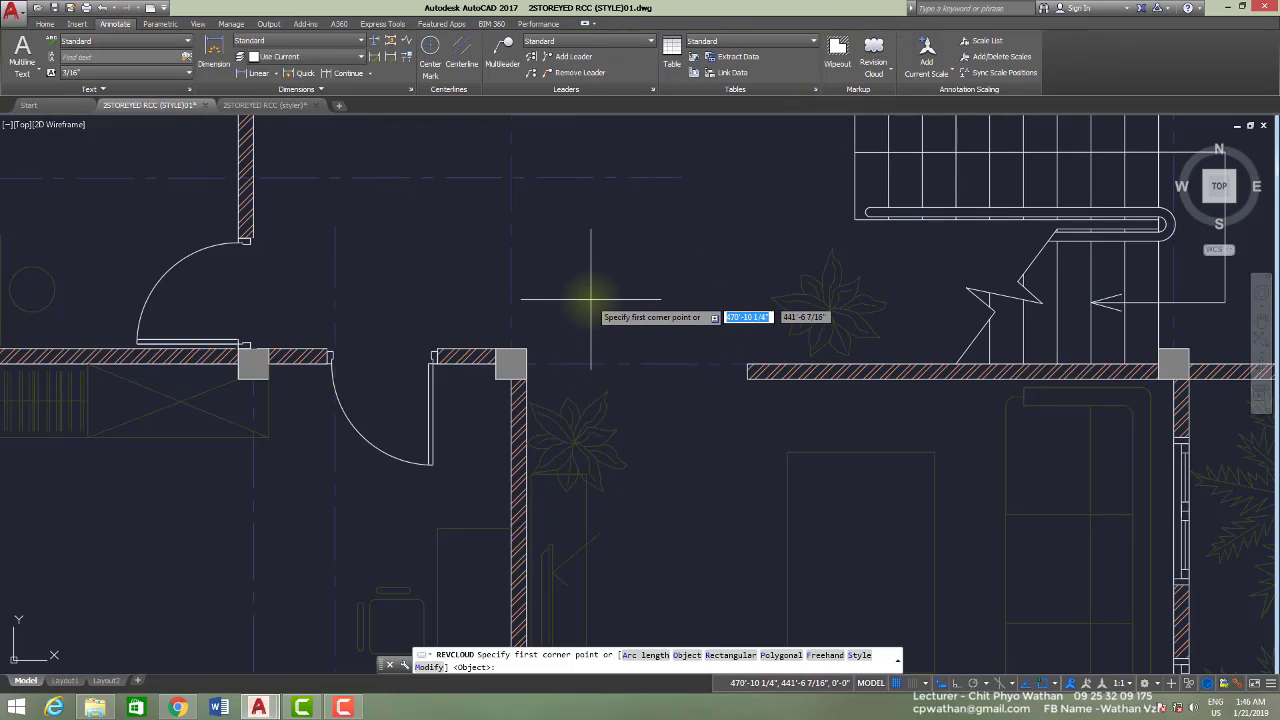
{"action": "key", "text": "Return"}
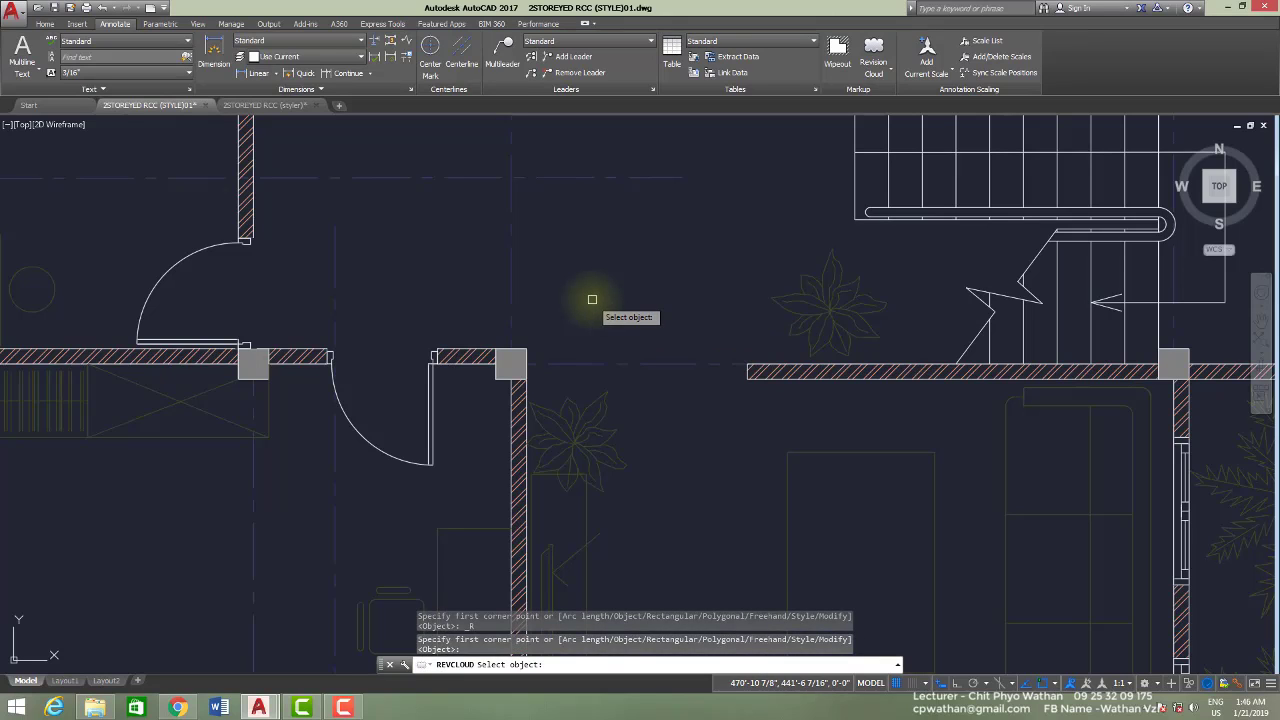
{"action": "key", "text": "Escape"}
Draw a rectangular revision cloud enclosing the bedroom door leaf, the adjacent column and the plant beside the wall
{"action": "left_click", "coordinate": [866, 58]}
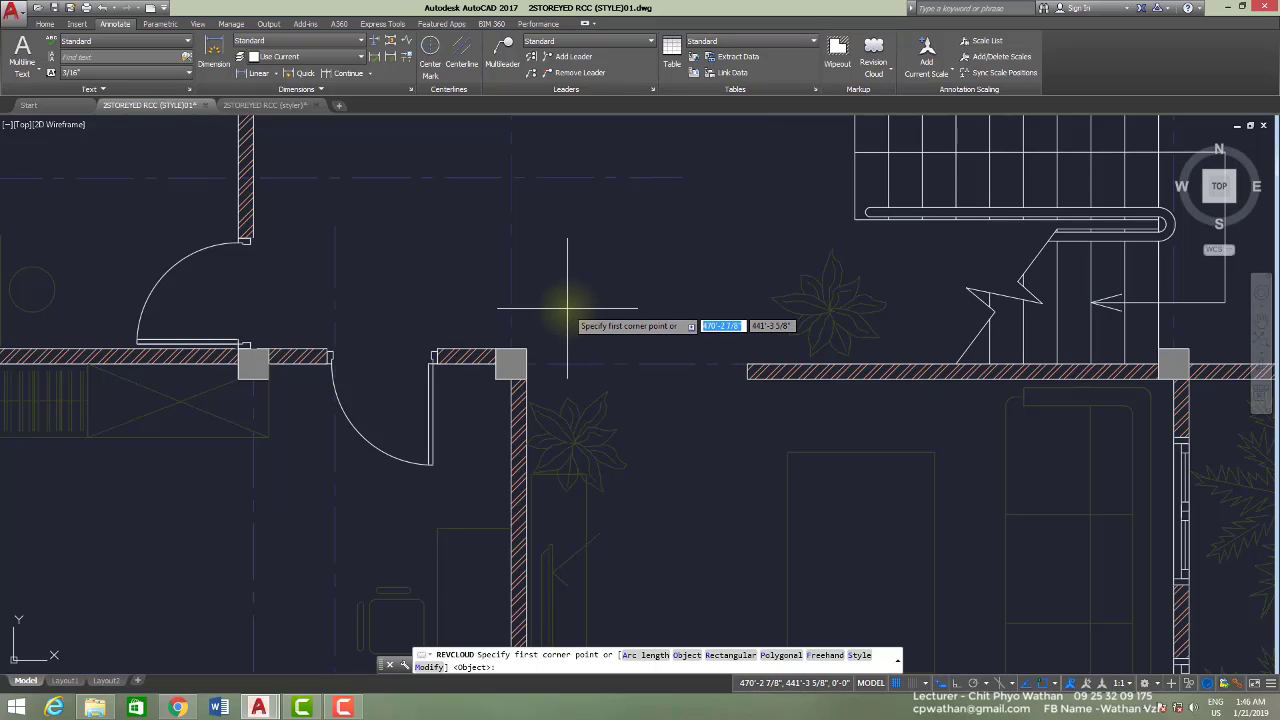
{"action": "left_click", "coordinate": [357, 277]}
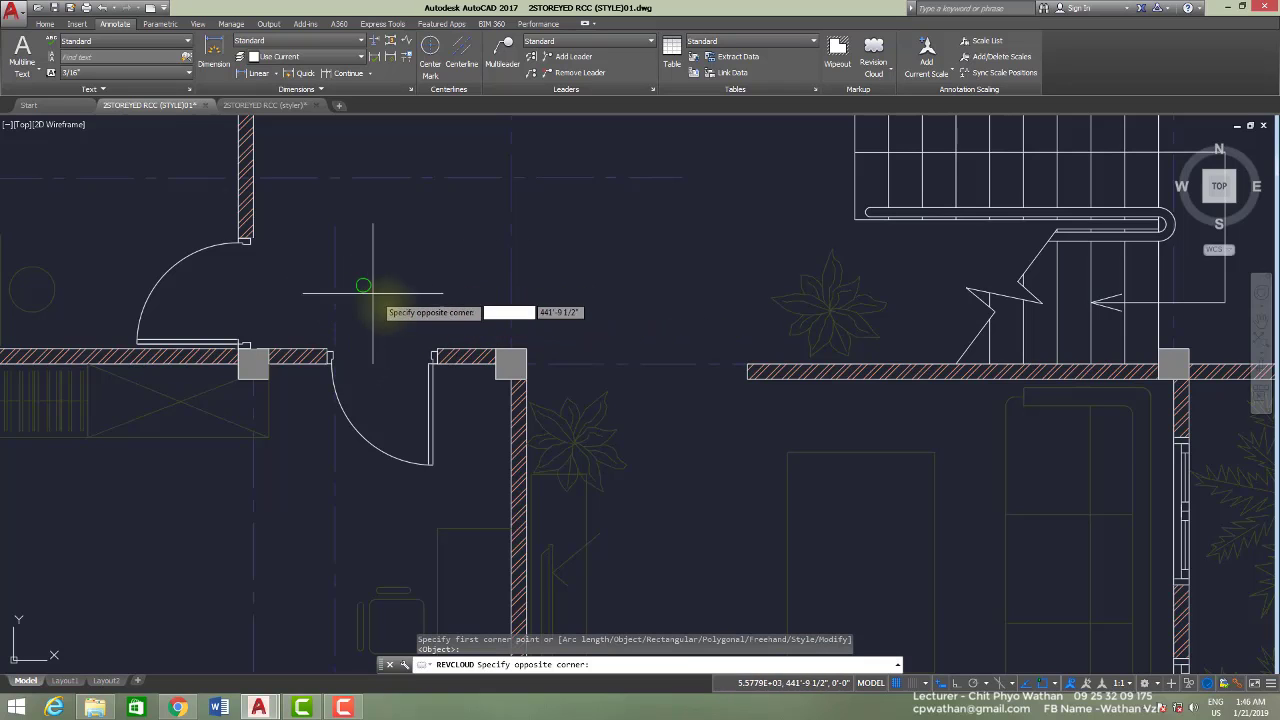
{"action": "left_click", "coordinate": [670, 525]}
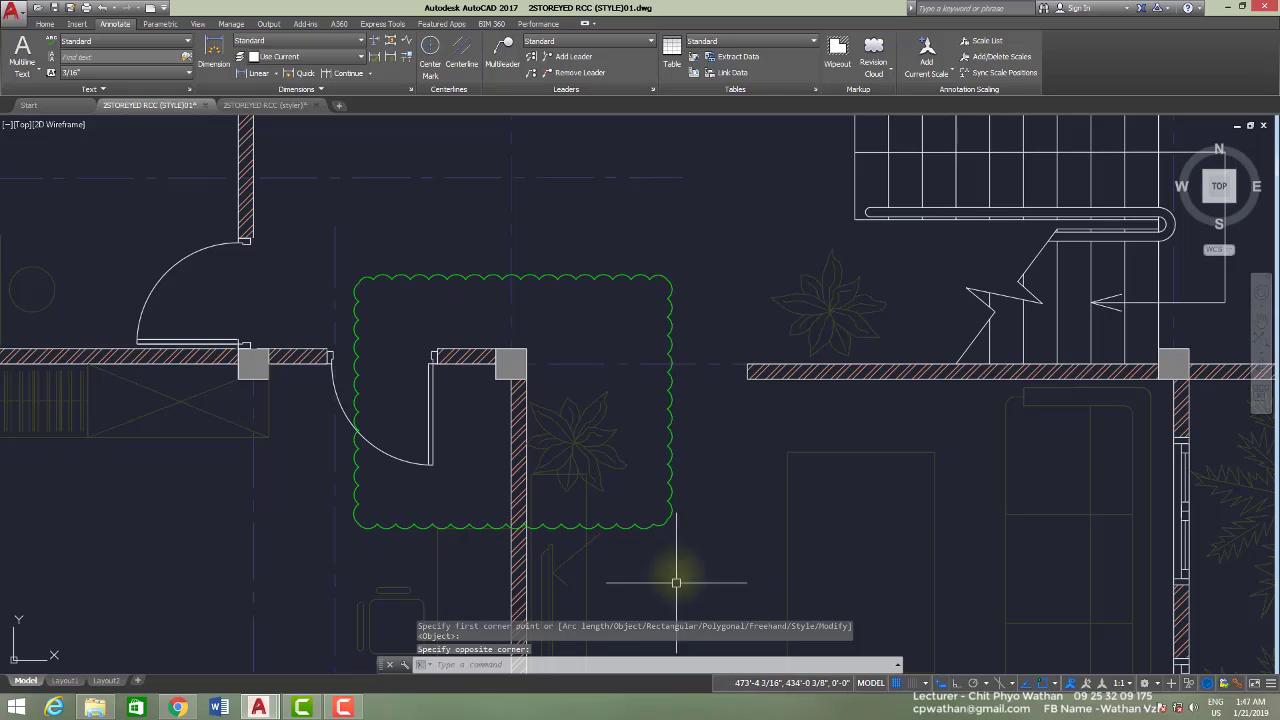
Examine the arcs of the new revision cloud up close, especially around its lower-right corner
{"action": "scroll", "coordinate": [700, 410], "scroll_direction": "down", "scroll_amount": 4}
{"action": "scroll", "coordinate": [715, 405], "scroll_direction": "up", "scroll_amount": 4}
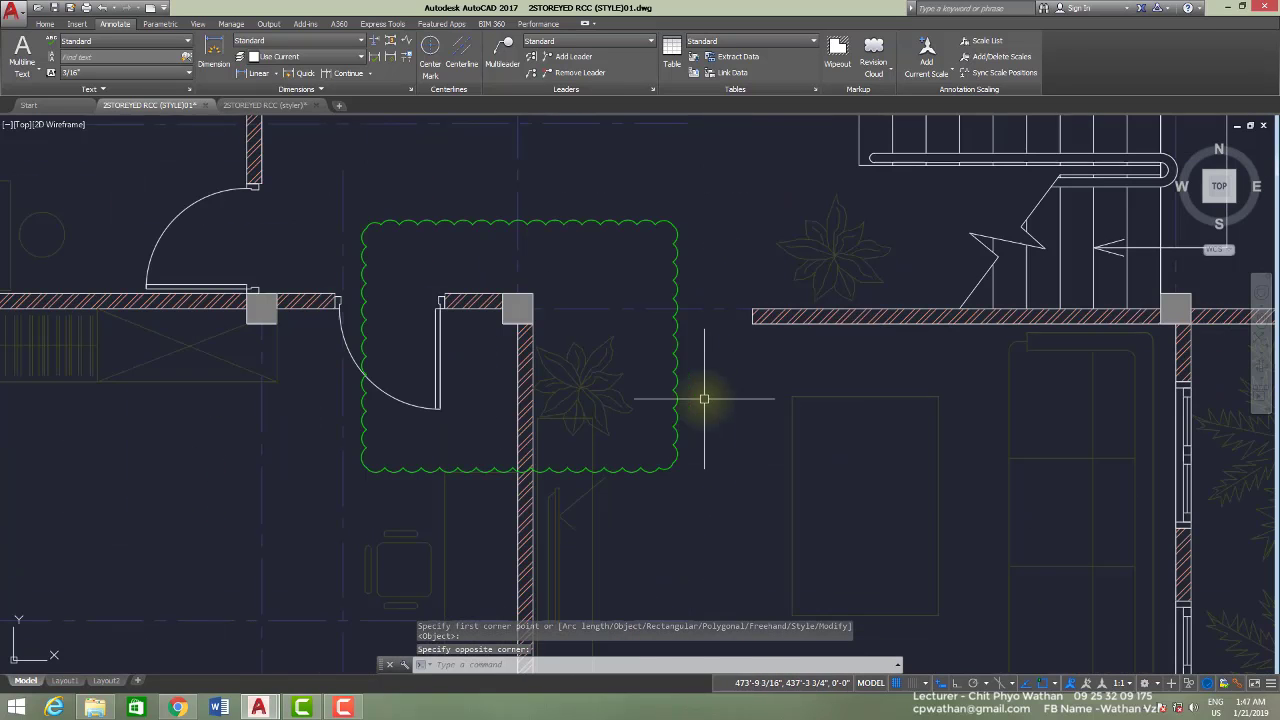
{"action": "scroll", "coordinate": [623, 463], "scroll_direction": "up", "scroll_amount": 4}
{"action": "scroll", "coordinate": [724, 494], "scroll_direction": "down", "scroll_amount": 2}
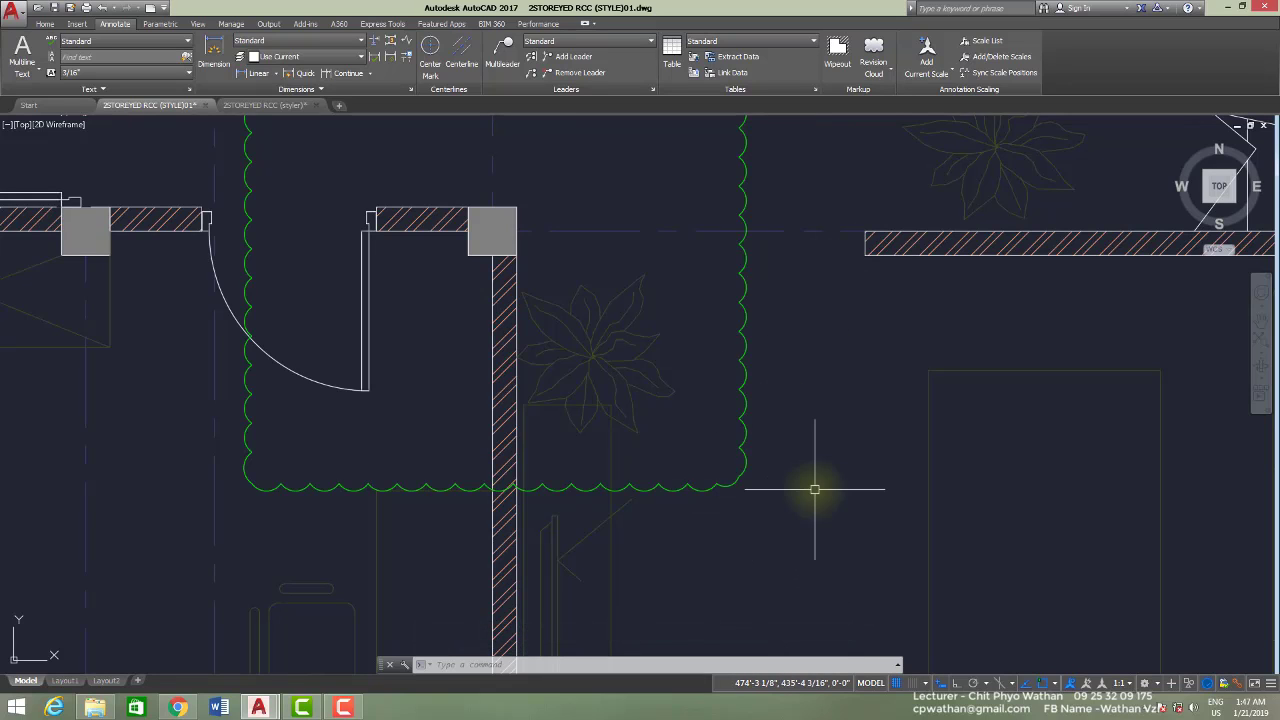
{"action": "scroll", "coordinate": [720, 460], "scroll_direction": "up", "scroll_amount": 3}
{"action": "scroll", "coordinate": [790, 420], "scroll_direction": "up", "scroll_amount": 3}
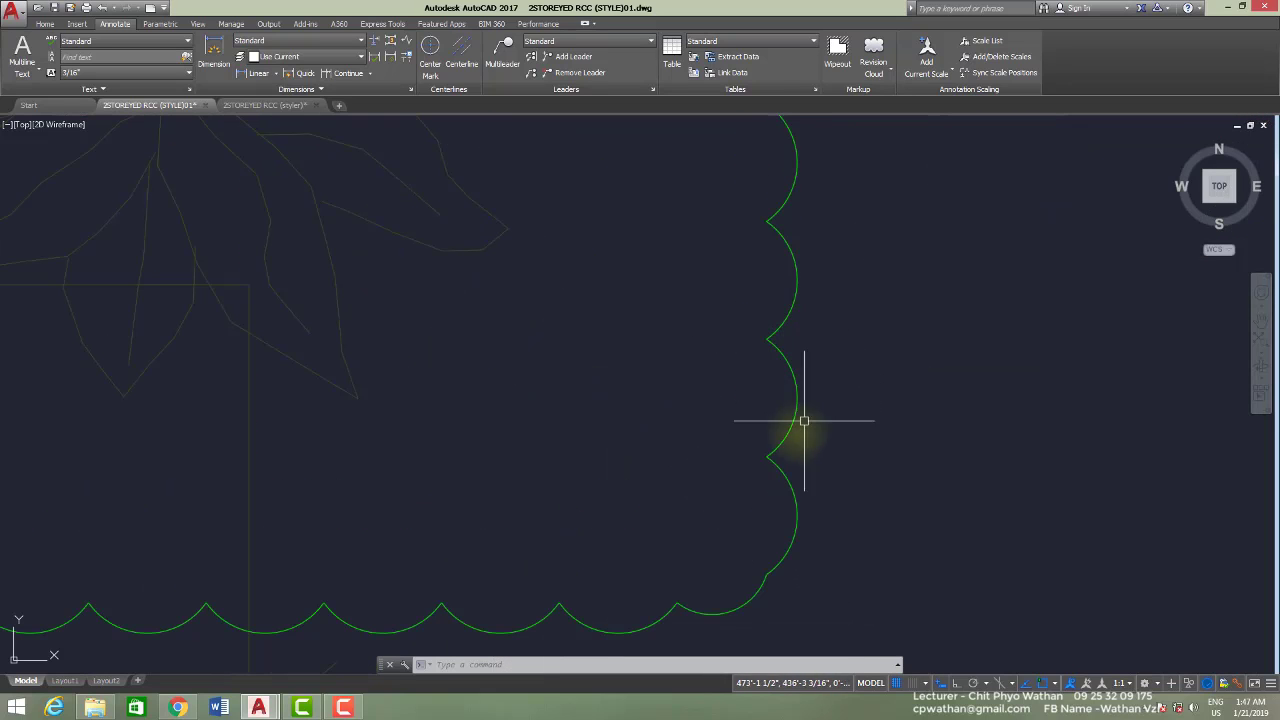
{"action": "scroll", "coordinate": [777, 400], "scroll_direction": "down", "scroll_amount": 2}
{"action": "scroll", "coordinate": [760, 425], "scroll_direction": "down", "scroll_amount": 2}
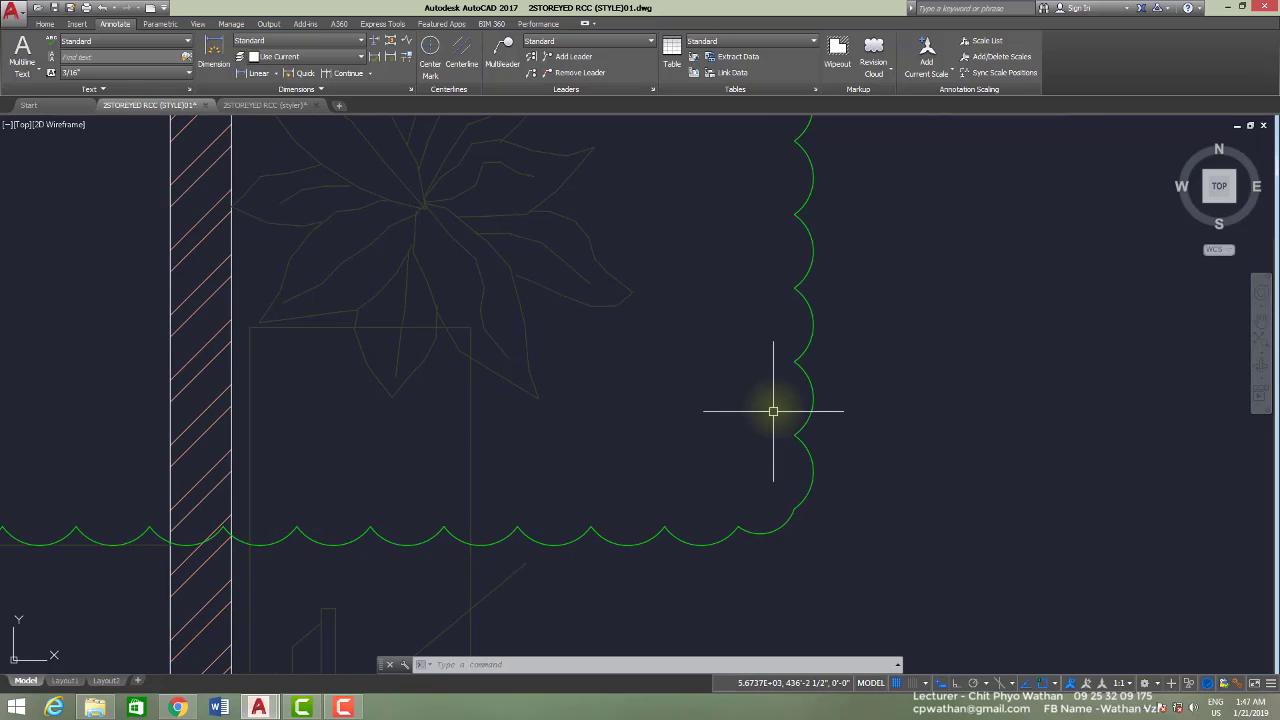
{"action": "scroll", "coordinate": [748, 395], "scroll_direction": "down", "scroll_amount": 1}
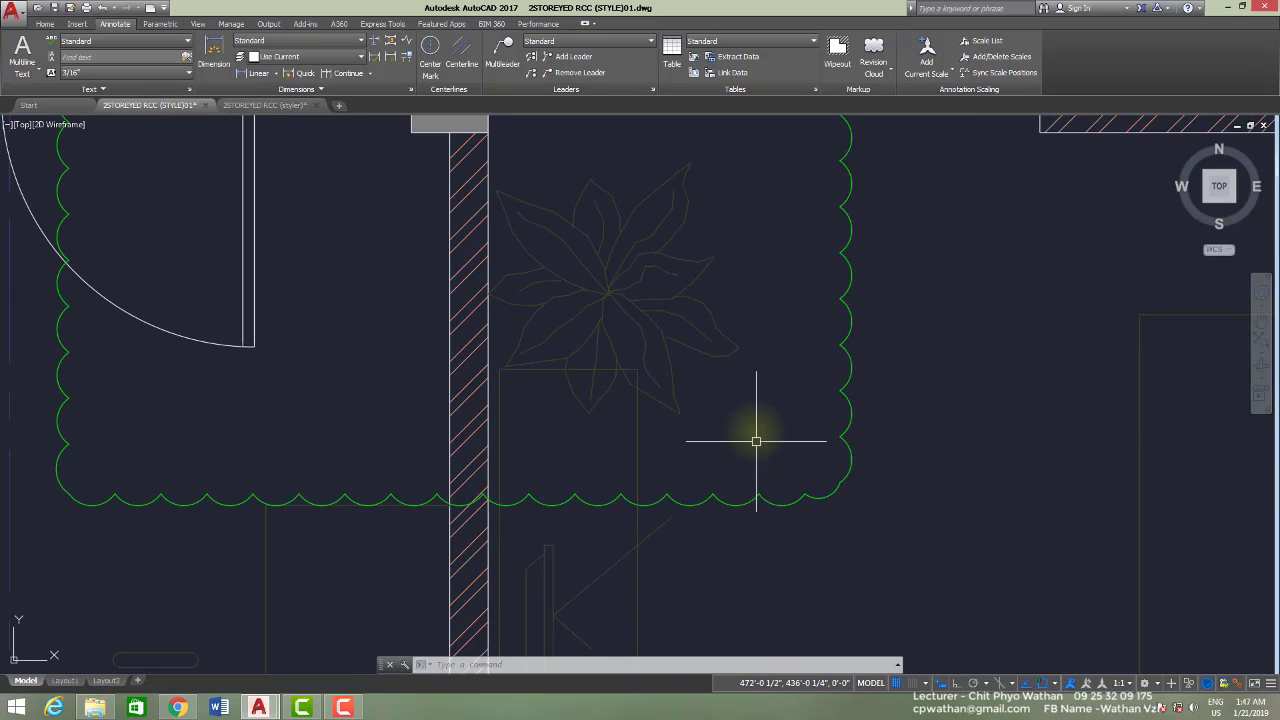
{"action": "scroll", "coordinate": [754, 437], "scroll_direction": "down", "scroll_amount": 3}
{"action": "left_click", "coordinate": [783, 429]}
{"action": "left_click", "coordinate": [773, 381]}
{"action": "key", "text": "Escape"}
{"action": "scroll", "coordinate": [780, 415], "scroll_direction": "up", "scroll_amount": 5}
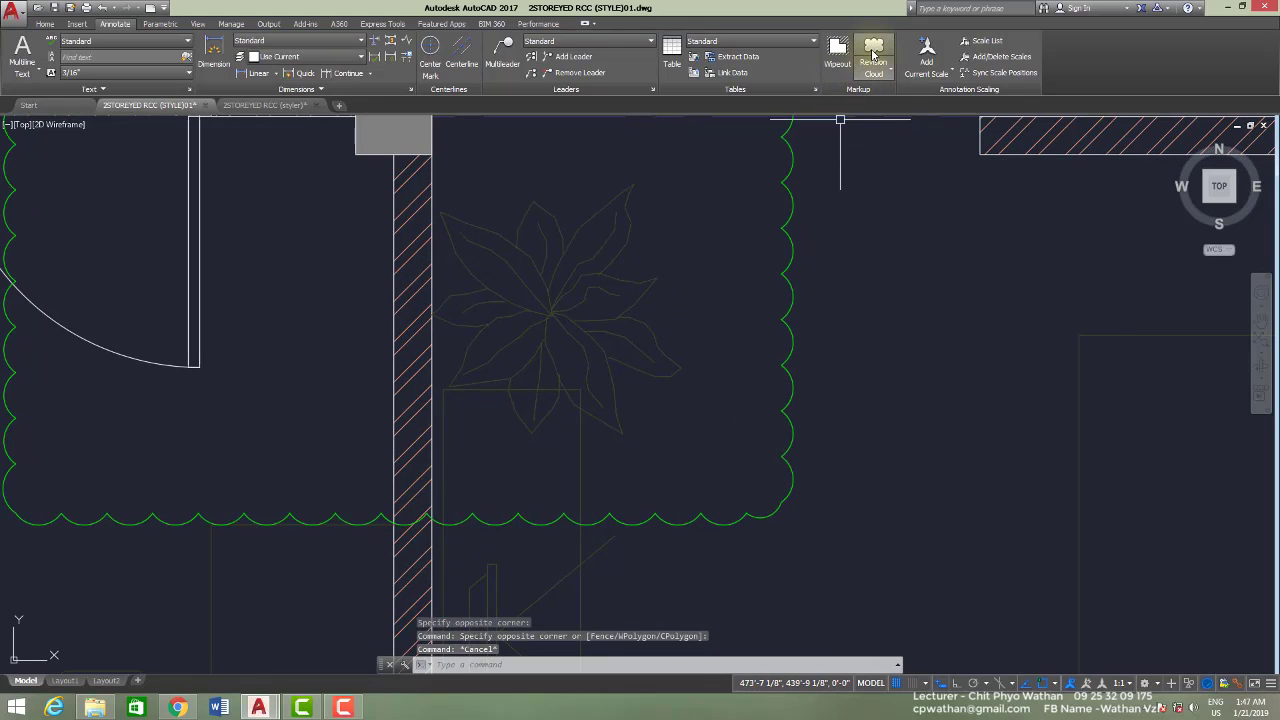
Set the revision cloud arc style to Calligraphy and draw a second rectangular cloud around the same area, slightly offset up and left from the first
{"action": "left_click", "coordinate": [873, 55]}
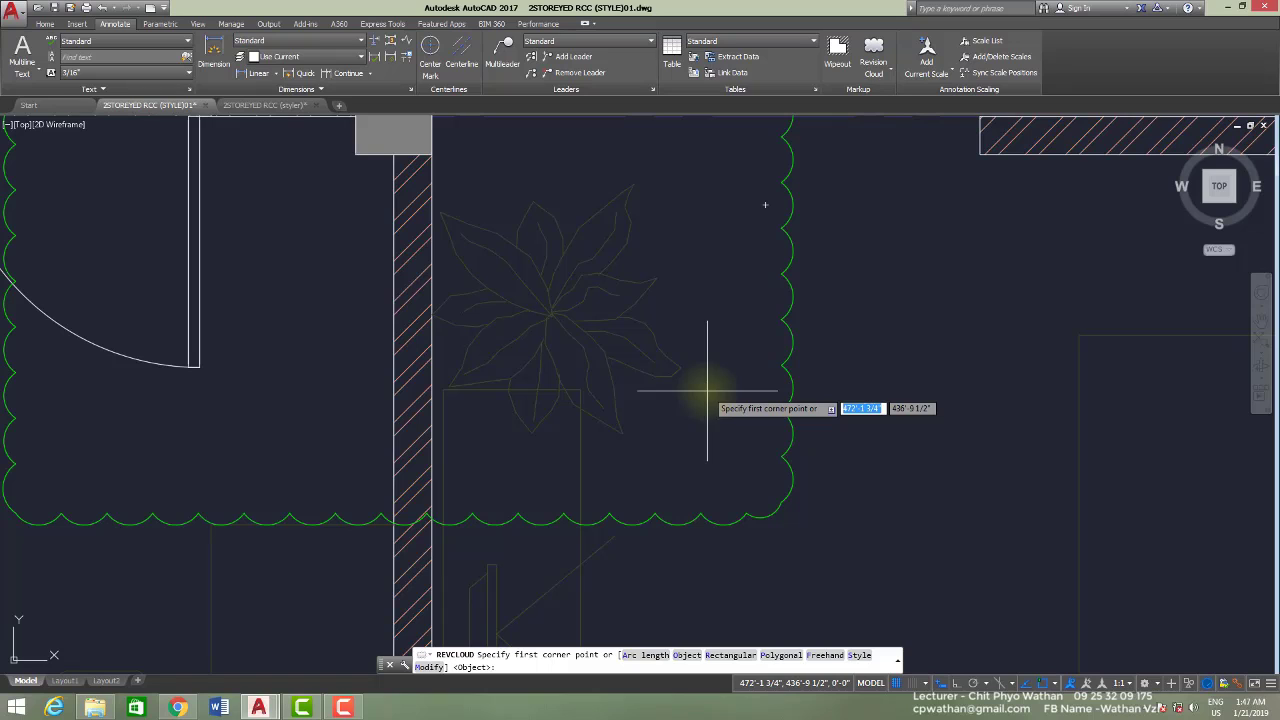
{"action": "scroll", "coordinate": [780, 380], "scroll_direction": "up", "scroll_amount": 2}
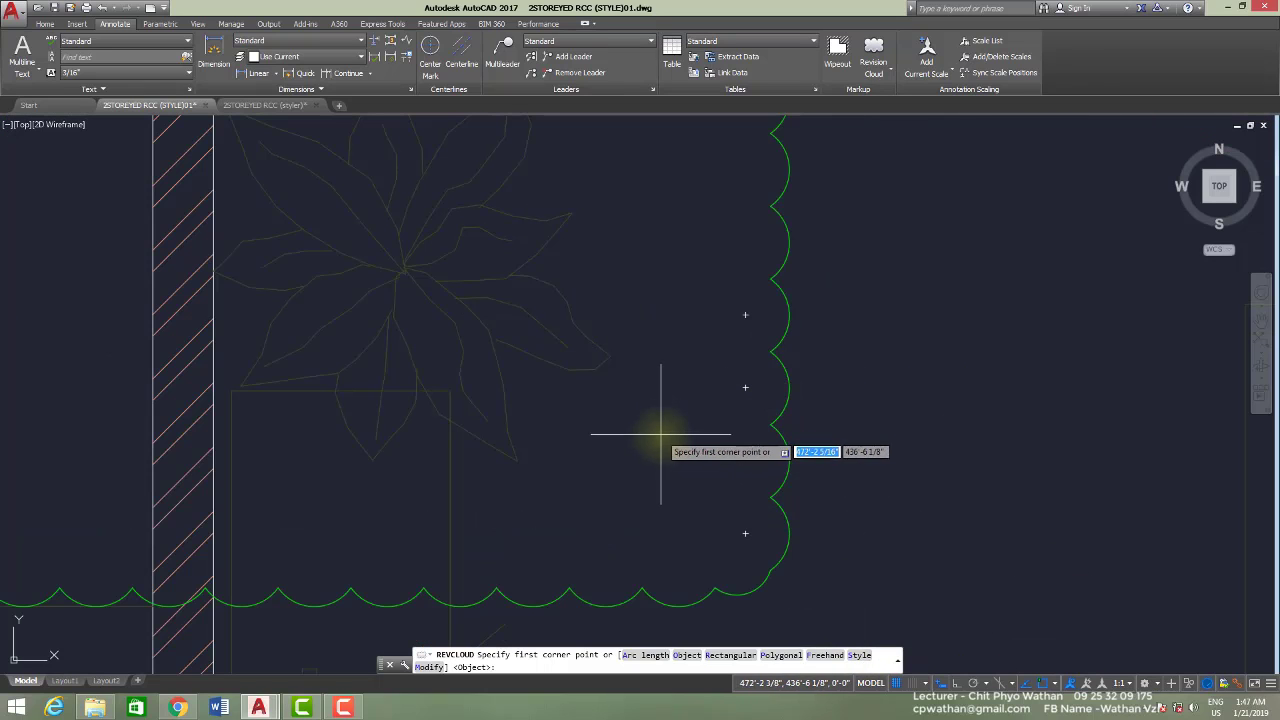
{"action": "key", "text": "Return"}
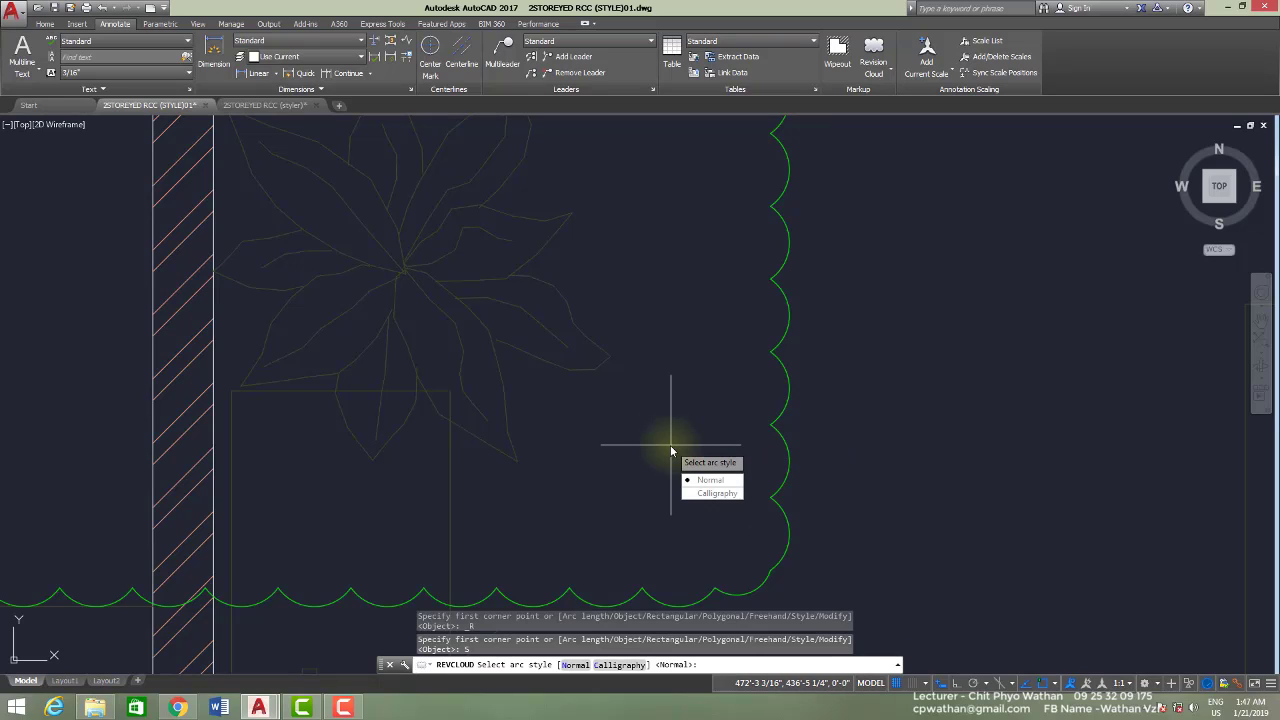
{"action": "left_click", "coordinate": [720, 494]}
{"action": "scroll", "coordinate": [657, 390], "scroll_direction": "down", "scroll_amount": 5}
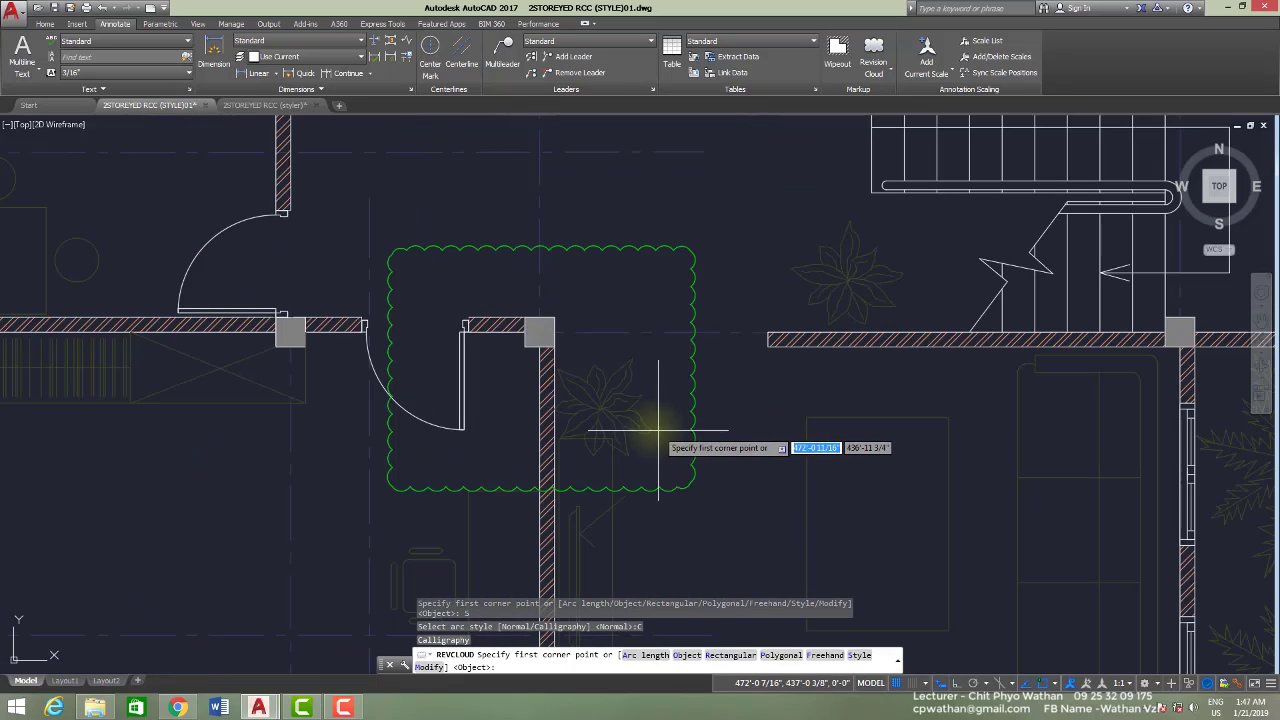
{"action": "left_click", "coordinate": [386, 241]}
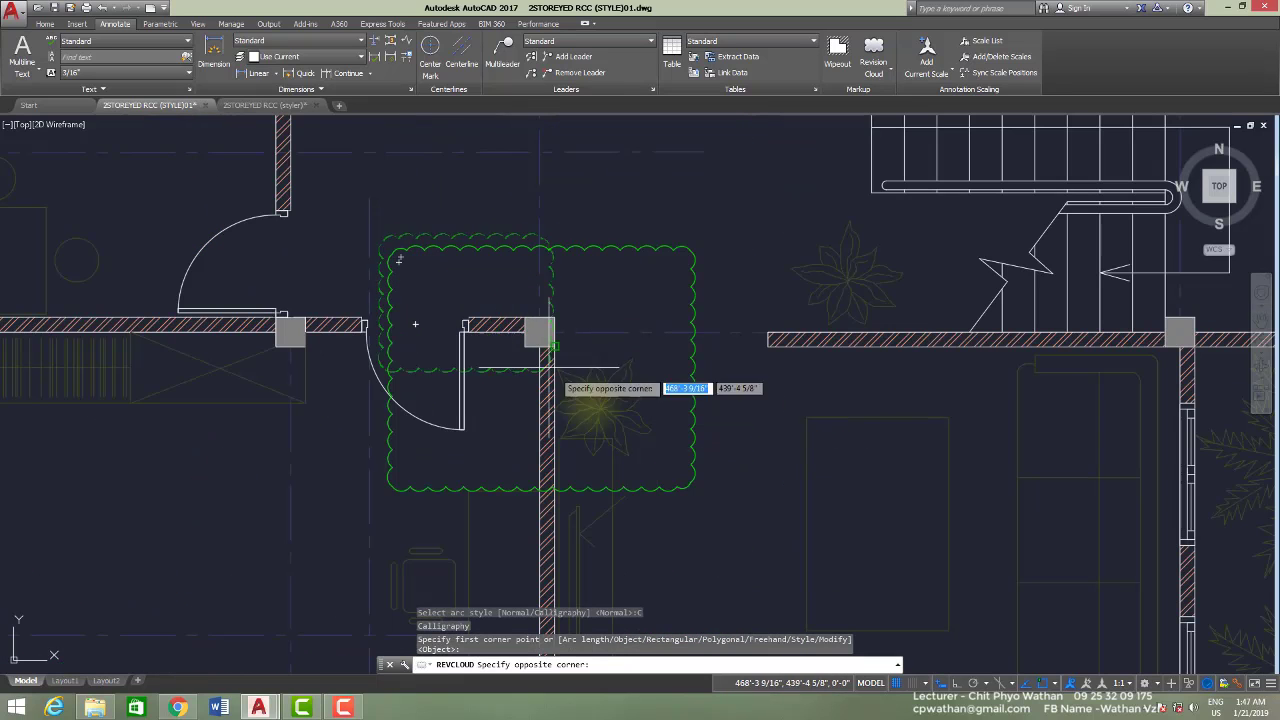
{"action": "left_click", "coordinate": [684, 478]}
Compare the tapered Calligraphy arcs with the thin Normal arcs along the sides and corners of the two revision clouds
{"action": "scroll", "coordinate": [690, 470], "scroll_direction": "up", "scroll_amount": 8}
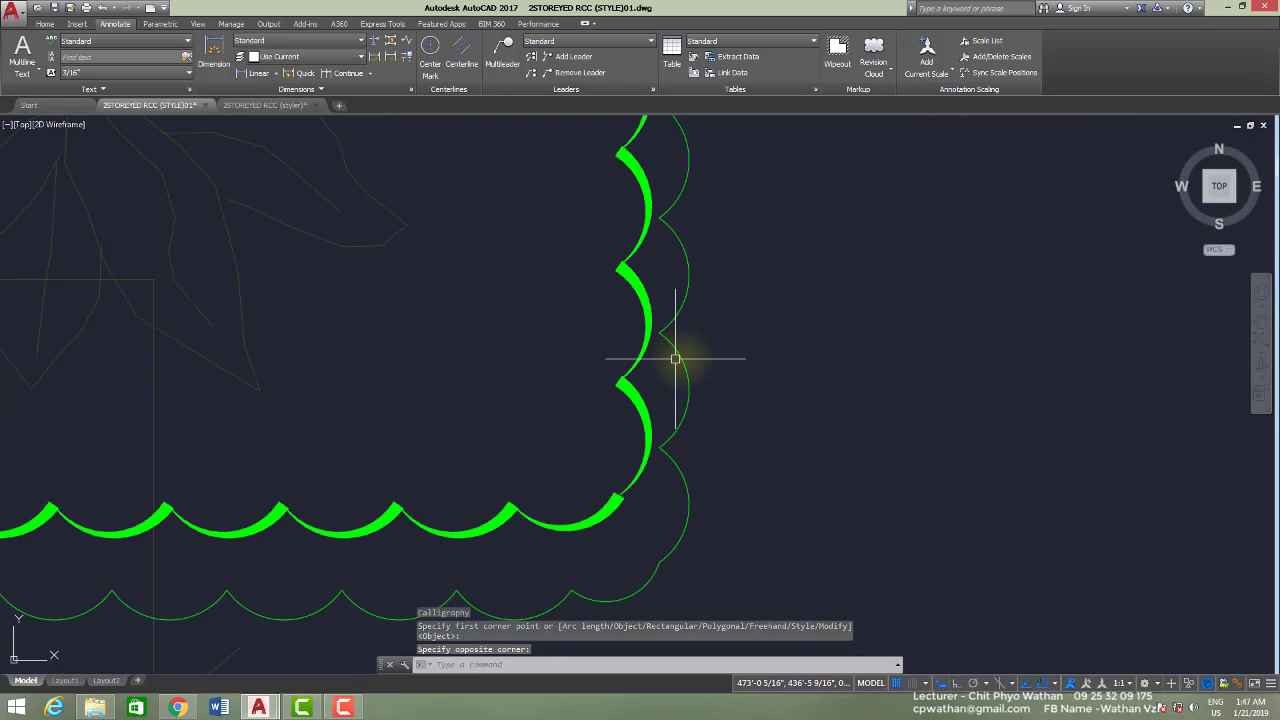
{"action": "scroll", "coordinate": [674, 414], "scroll_direction": "up", "scroll_amount": 3}
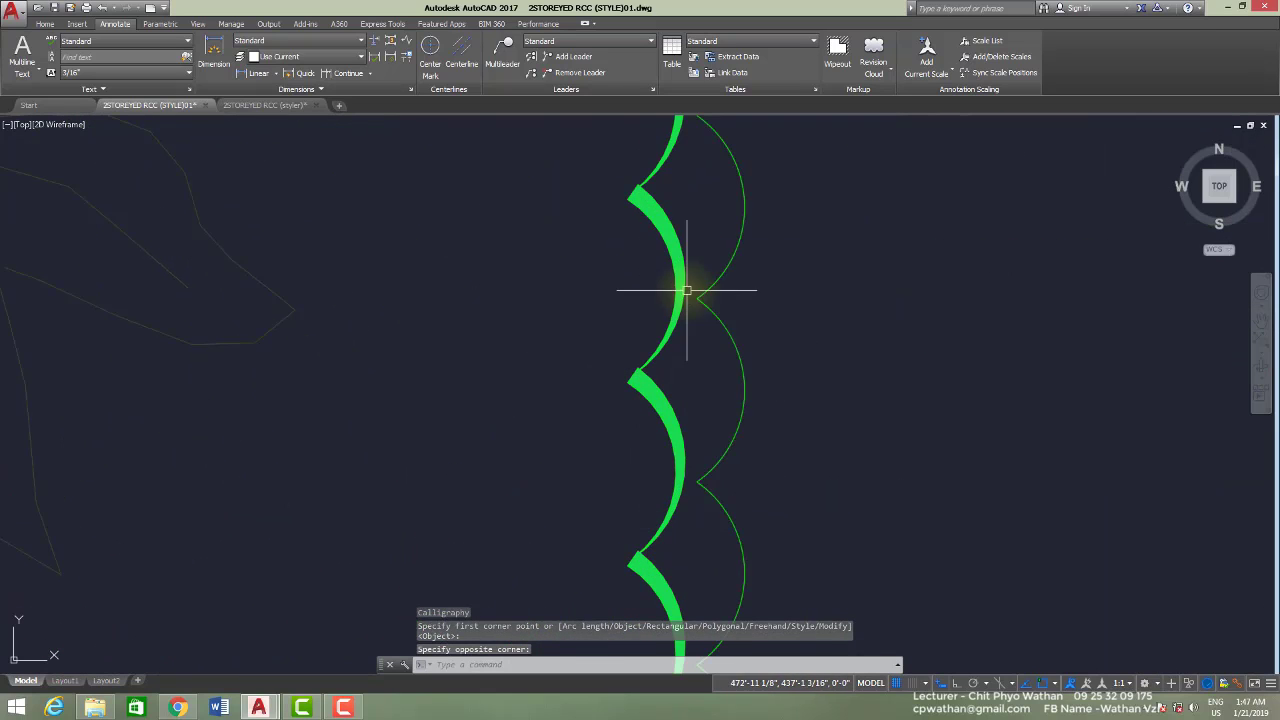
{"action": "scroll", "coordinate": [722, 479], "scroll_direction": "down", "scroll_amount": 6}
{"action": "scroll", "coordinate": [785, 460], "scroll_direction": "down", "scroll_amount": 5}
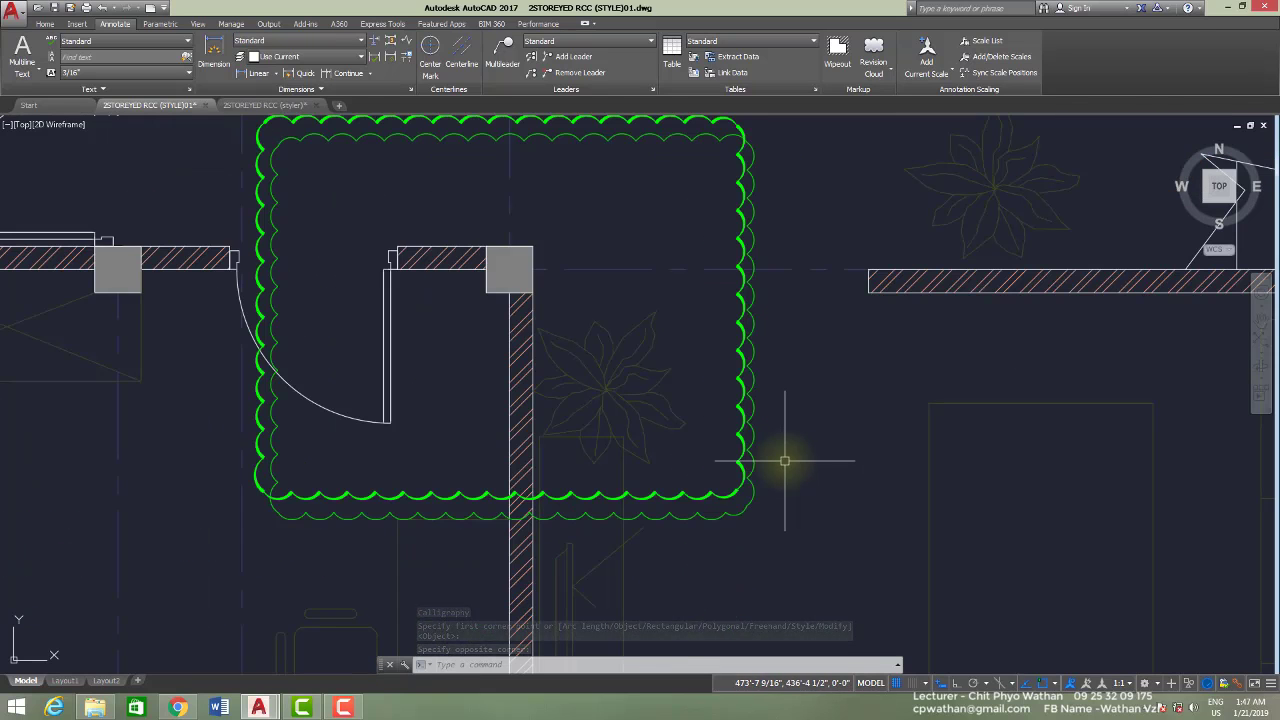
{"action": "scroll", "coordinate": [714, 210], "scroll_direction": "up", "scroll_amount": 8}
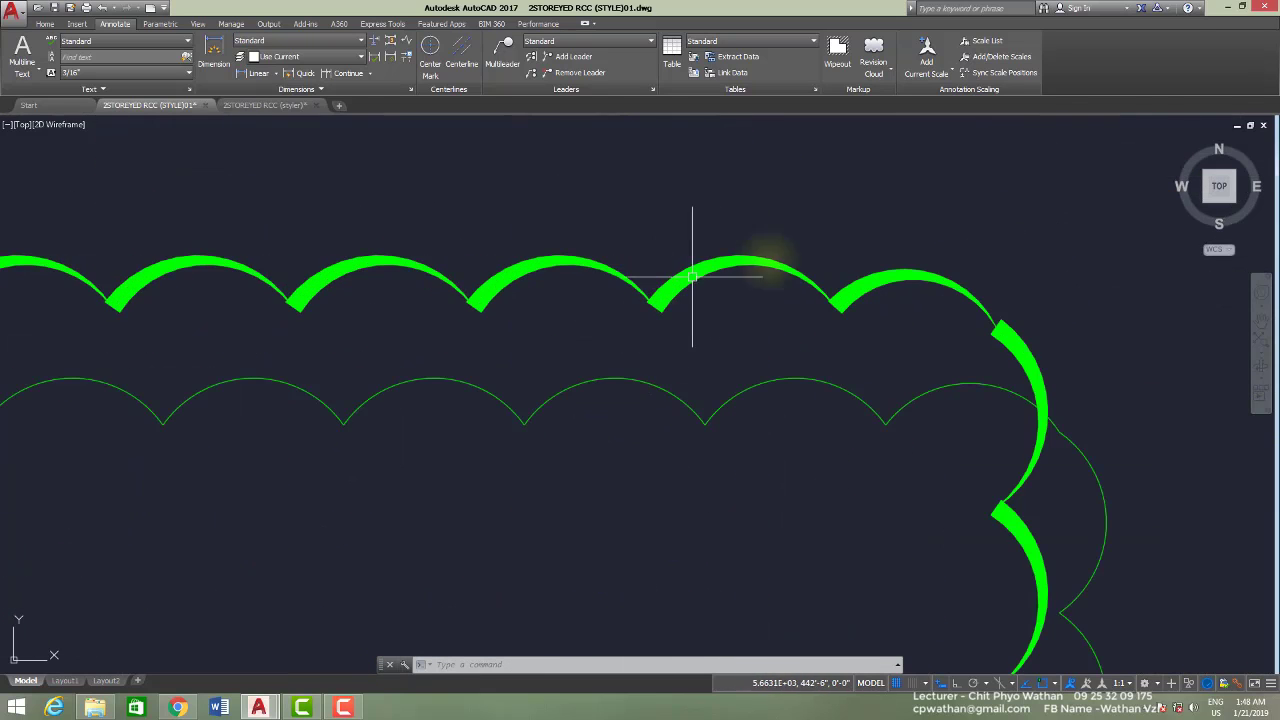
{"action": "scroll", "coordinate": [857, 500], "scroll_direction": "down", "scroll_amount": 8}
{"action": "middle_click_drag", "start_coordinate": [857, 500], "coordinate": [851, 363]}
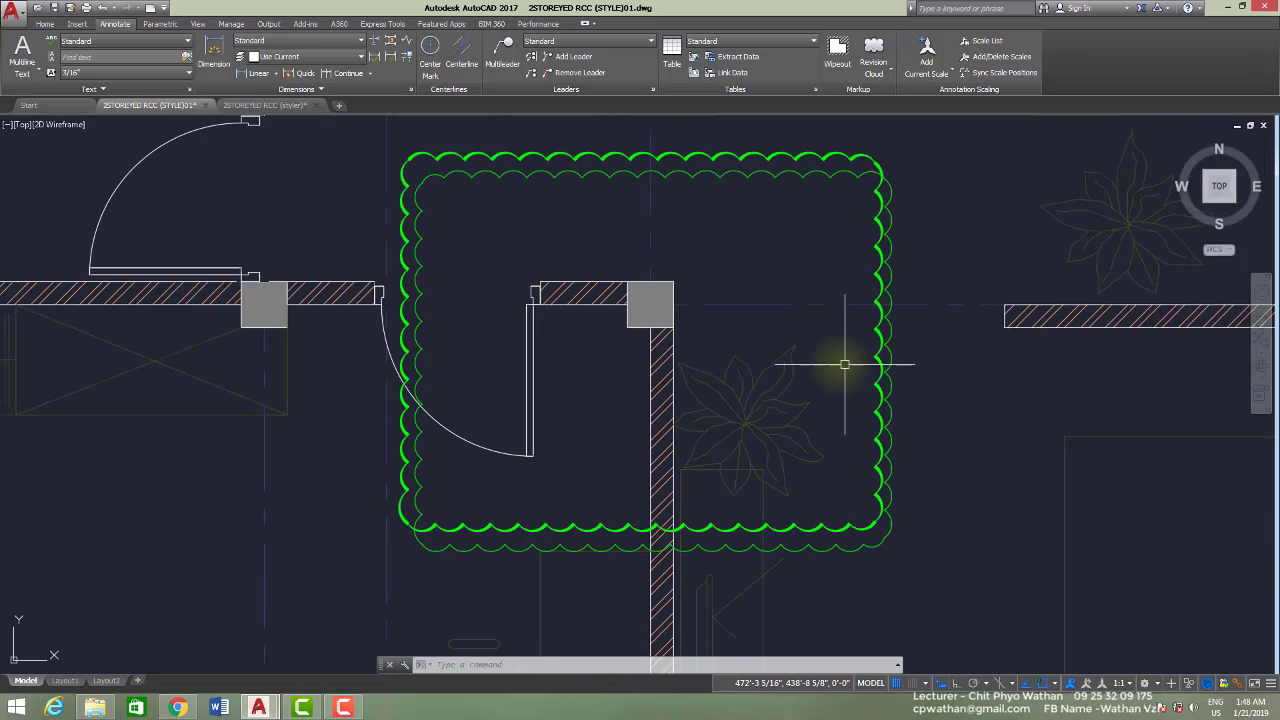
{"action": "scroll", "coordinate": [890, 535], "scroll_direction": "up", "scroll_amount": 5}
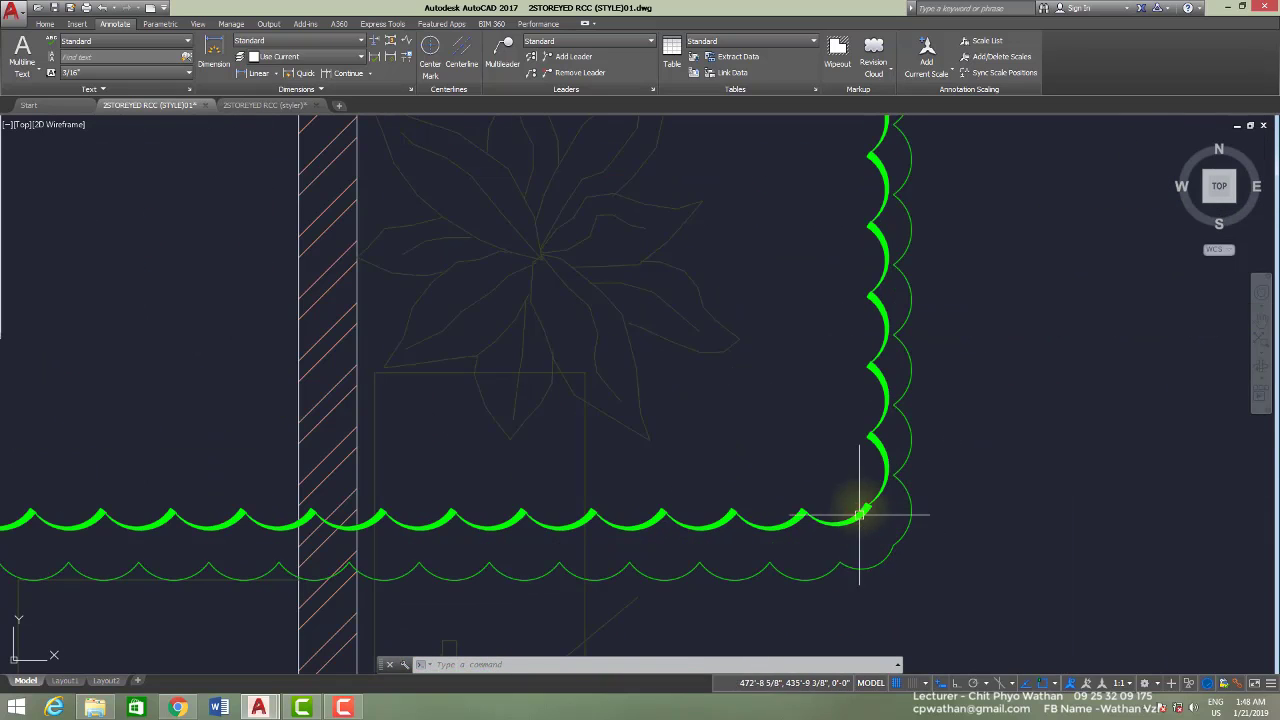
{"action": "scroll", "coordinate": [860, 513], "scroll_direction": "down", "scroll_amount": 2}
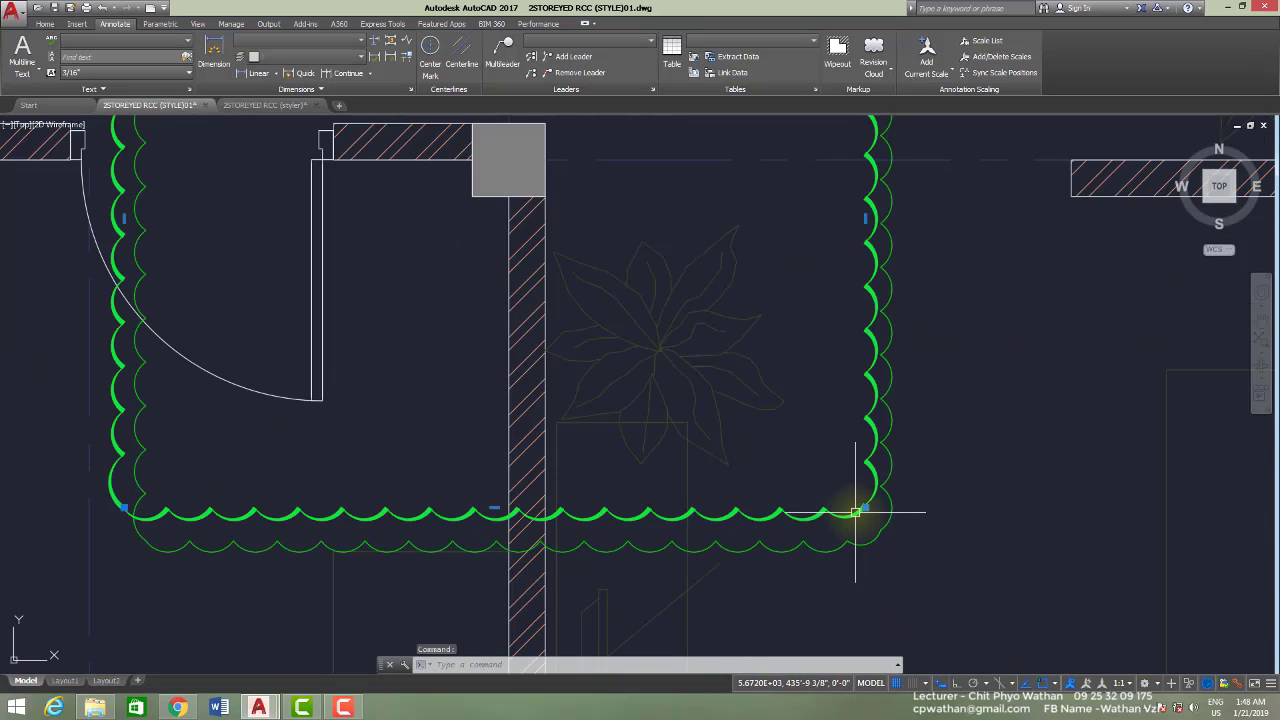
{"action": "scroll", "coordinate": [878, 490], "scroll_direction": "up", "scroll_amount": 5}
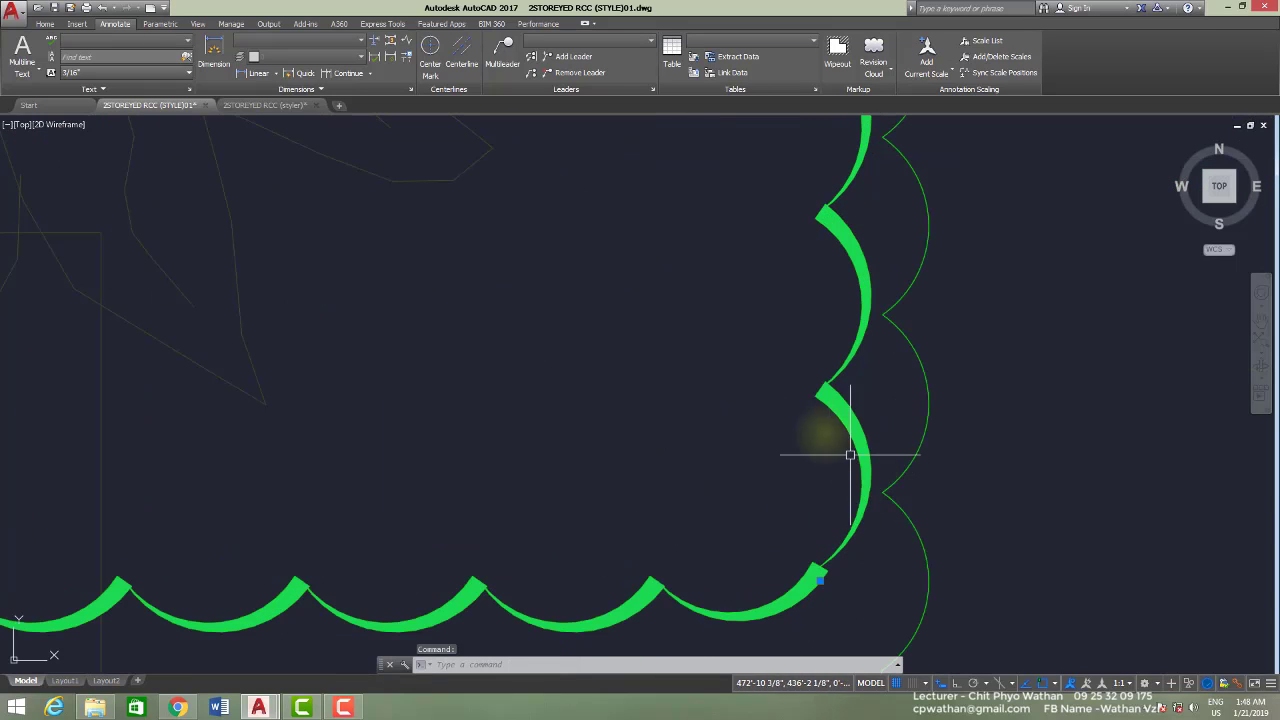
{"action": "scroll", "coordinate": [829, 543], "scroll_direction": "down", "scroll_amount": 1}
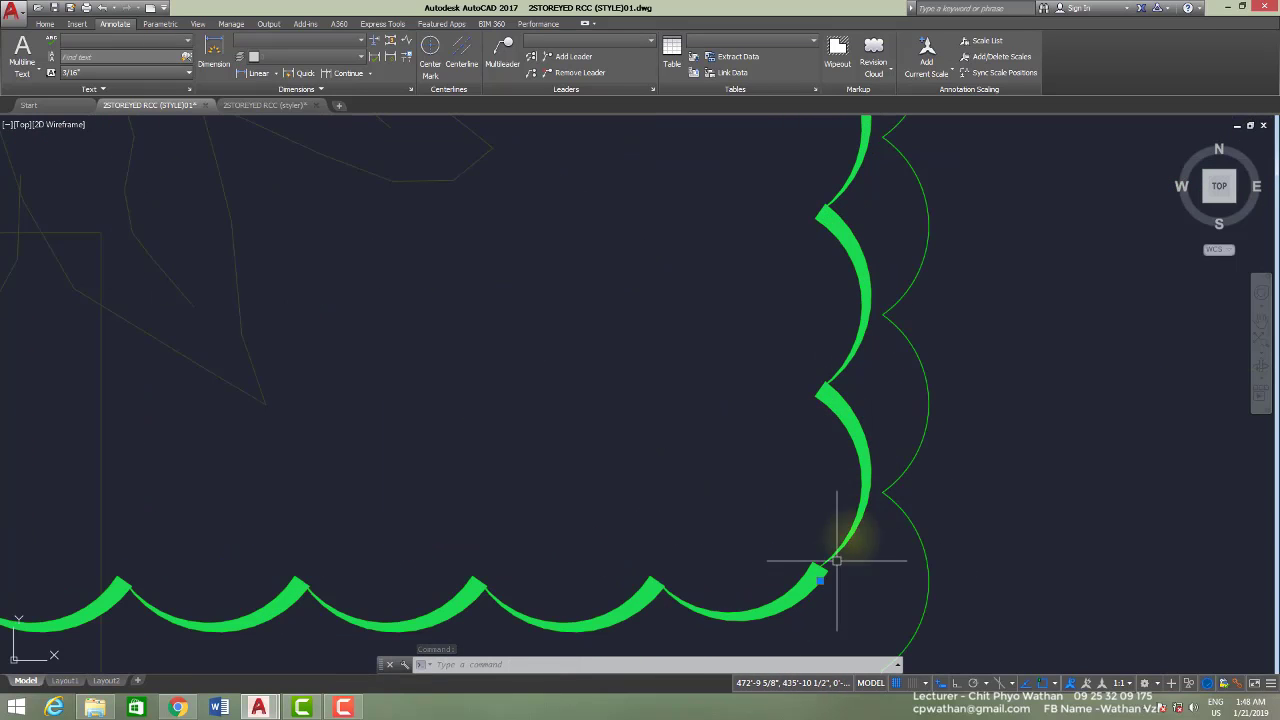
{"action": "scroll", "coordinate": [871, 434], "scroll_direction": "down", "scroll_amount": 4}
{"action": "scroll", "coordinate": [880, 400], "scroll_direction": "down", "scroll_amount": 2}
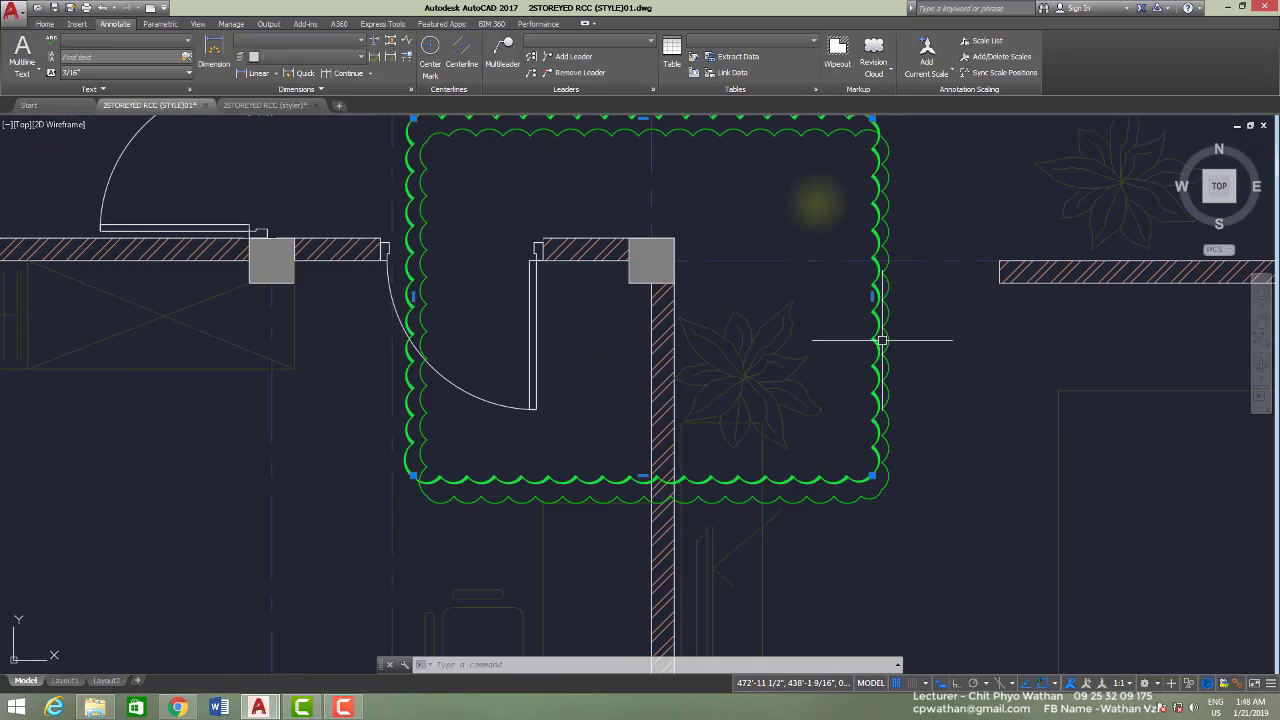
{"action": "scroll", "coordinate": [424, 230], "scroll_direction": "down", "scroll_amount": 1}
{"action": "middle_click_drag", "start_coordinate": [888, 392], "coordinate": [877, 429]}
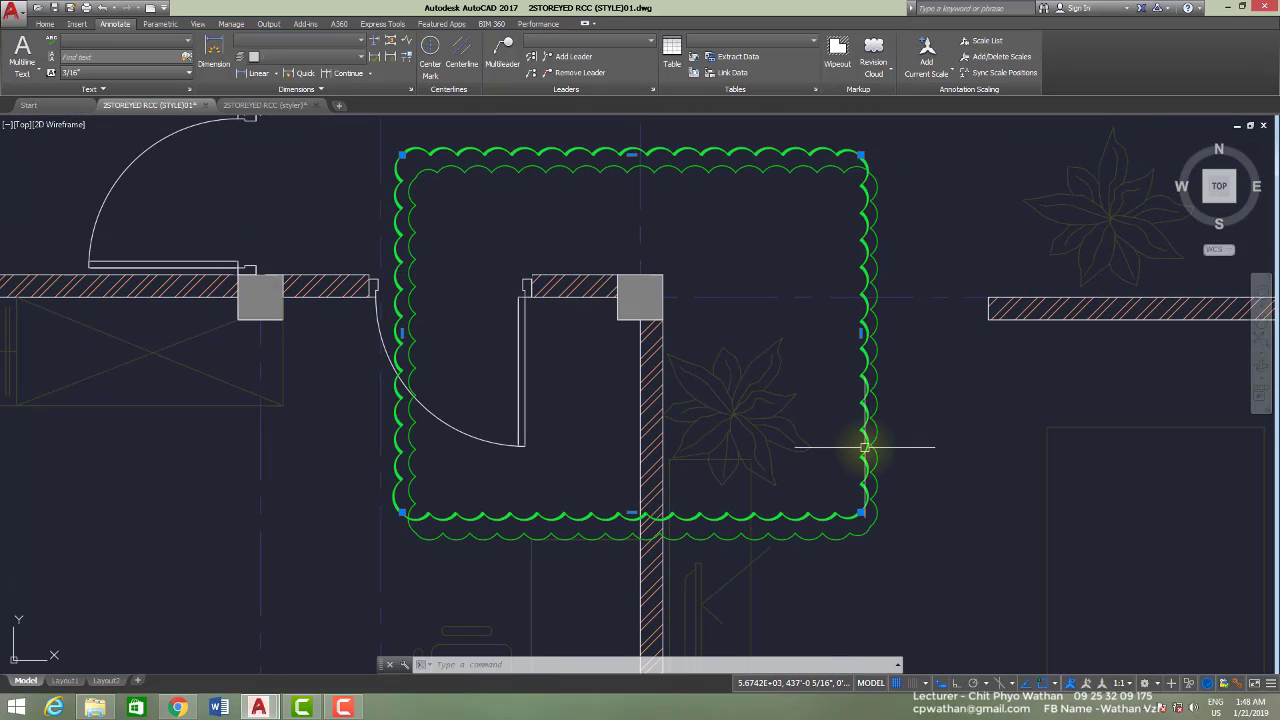
{"action": "scroll", "coordinate": [865, 487], "scroll_direction": "up", "scroll_amount": 4}
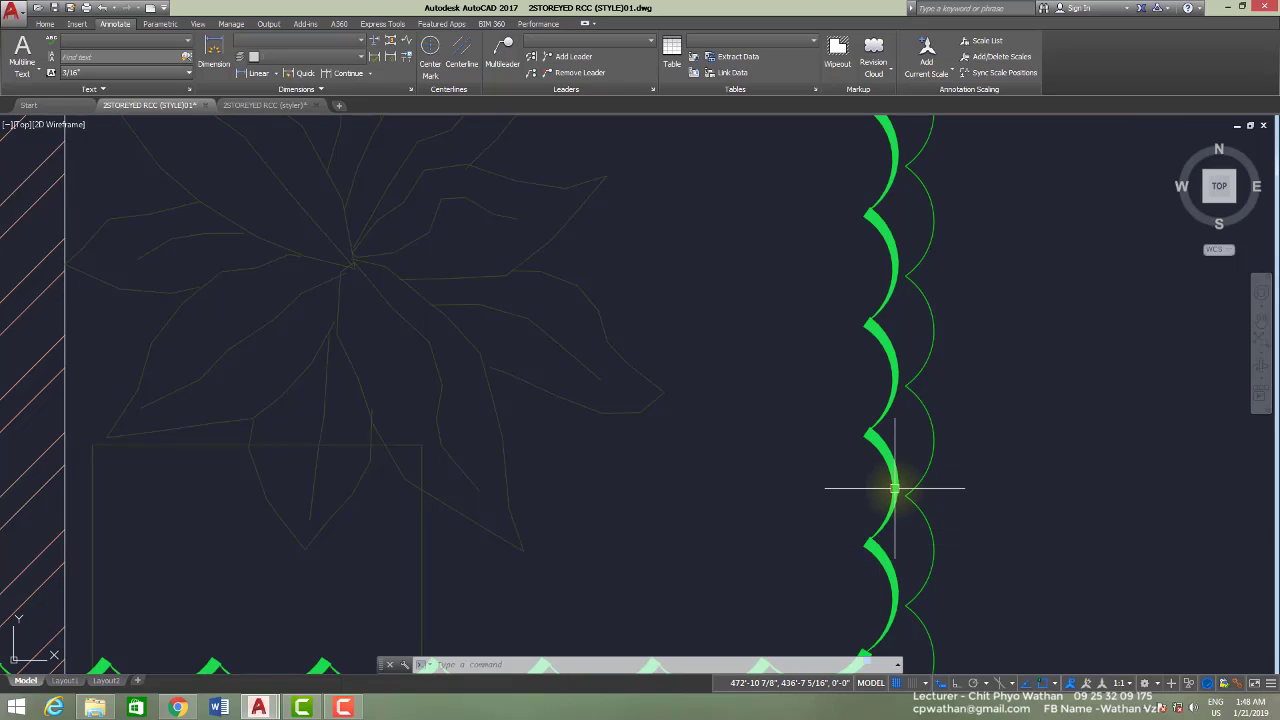
{"action": "scroll", "coordinate": [894, 488], "scroll_direction": "down", "scroll_amount": 2}
{"action": "scroll", "coordinate": [877, 524], "scroll_direction": "up", "scroll_amount": 1}
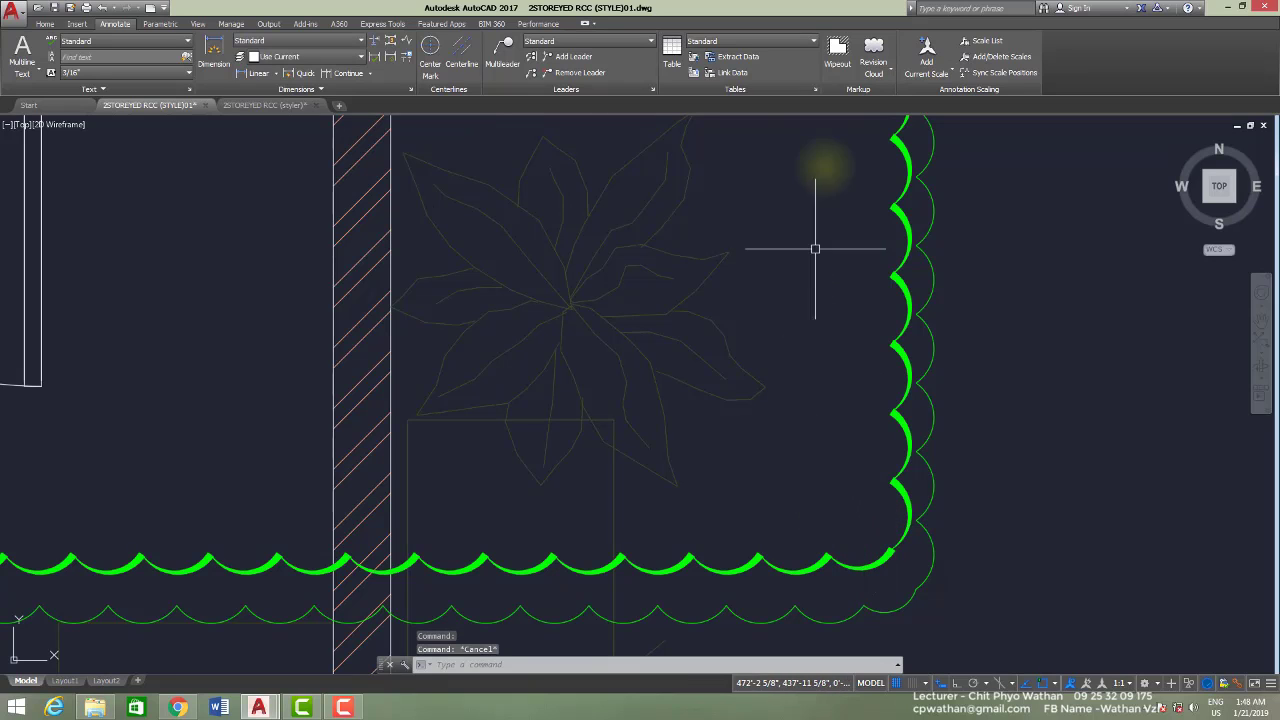
{"action": "left_click", "coordinate": [875, 58]}
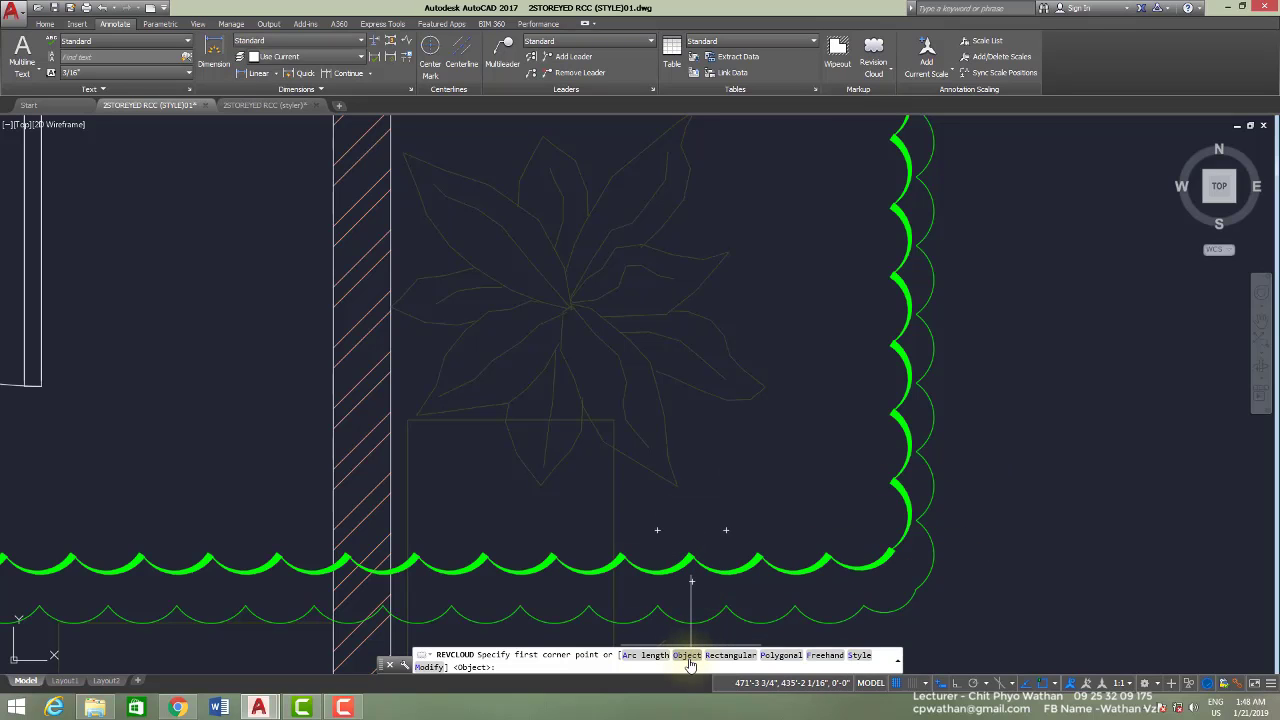
{"action": "scroll", "coordinate": [727, 450], "scroll_direction": "down", "scroll_amount": 2}
{"action": "key", "text": "Escape"}
Draw a small, nearly square rectangle in the open area to the right of the two revision clouds
{"action": "middle_click_drag", "start_coordinate": [765, 478], "coordinate": [709, 469]}
{"action": "type", "text": "RE"}
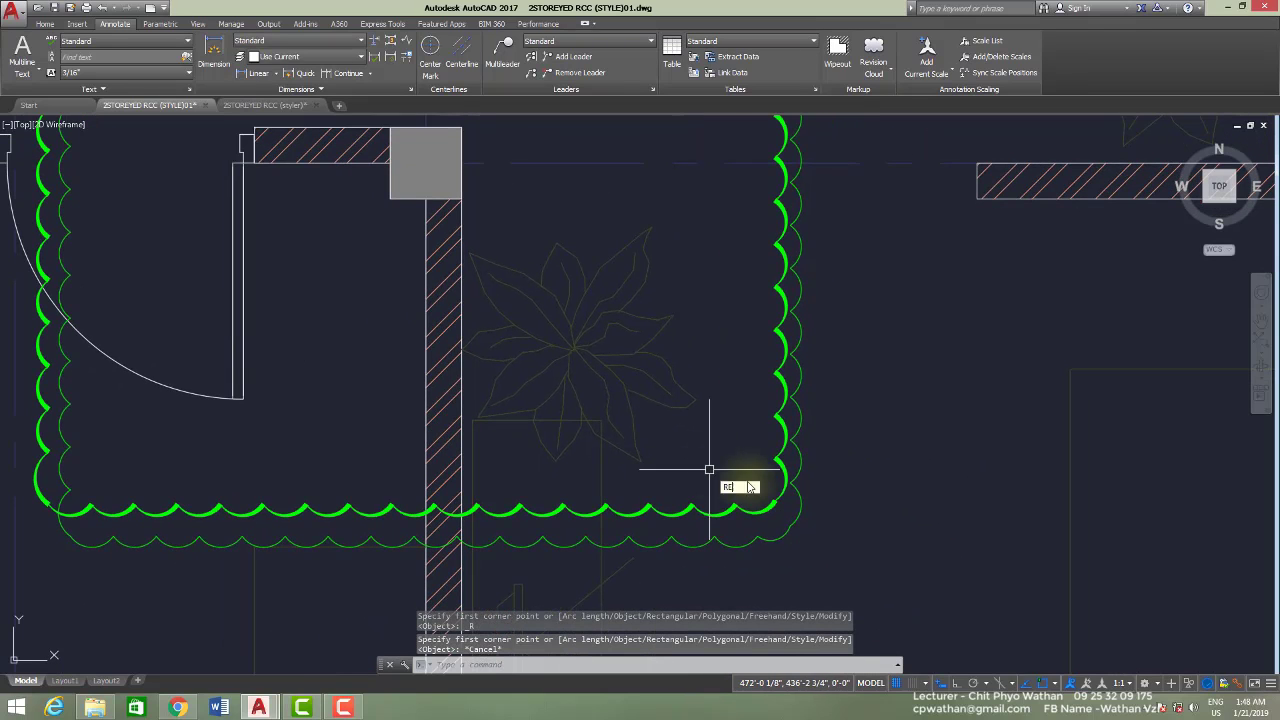
{"action": "type", "text": "C"}
{"action": "key", "text": "Return"}
{"action": "left_click", "coordinate": [858, 342]}
Draw a circle centred below the small rectangle, large enough to cross its lower edge
{"action": "middle_click_drag", "start_coordinate": [940, 569], "coordinate": [872, 496]}
{"action": "key", "text": "Escape"}
{"action": "type", "text": "c"}
{"action": "key", "text": "Return"}
{"action": "left_click", "coordinate": [838, 506]}
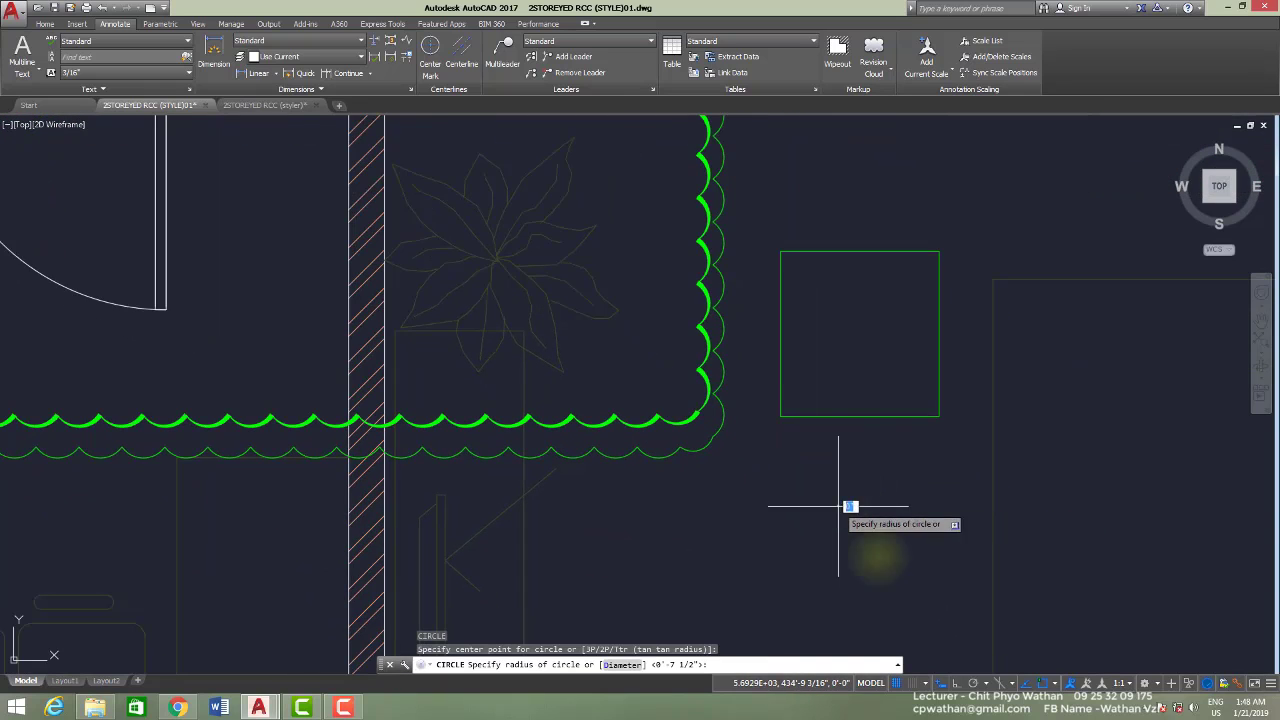
{"action": "middle_click_drag", "start_coordinate": [928, 573], "coordinate": [909, 507]}
{"action": "key", "text": "Escape"}
Move the circle down so that it sits clear of the rectangle above it
{"action": "type", "text": "m"}
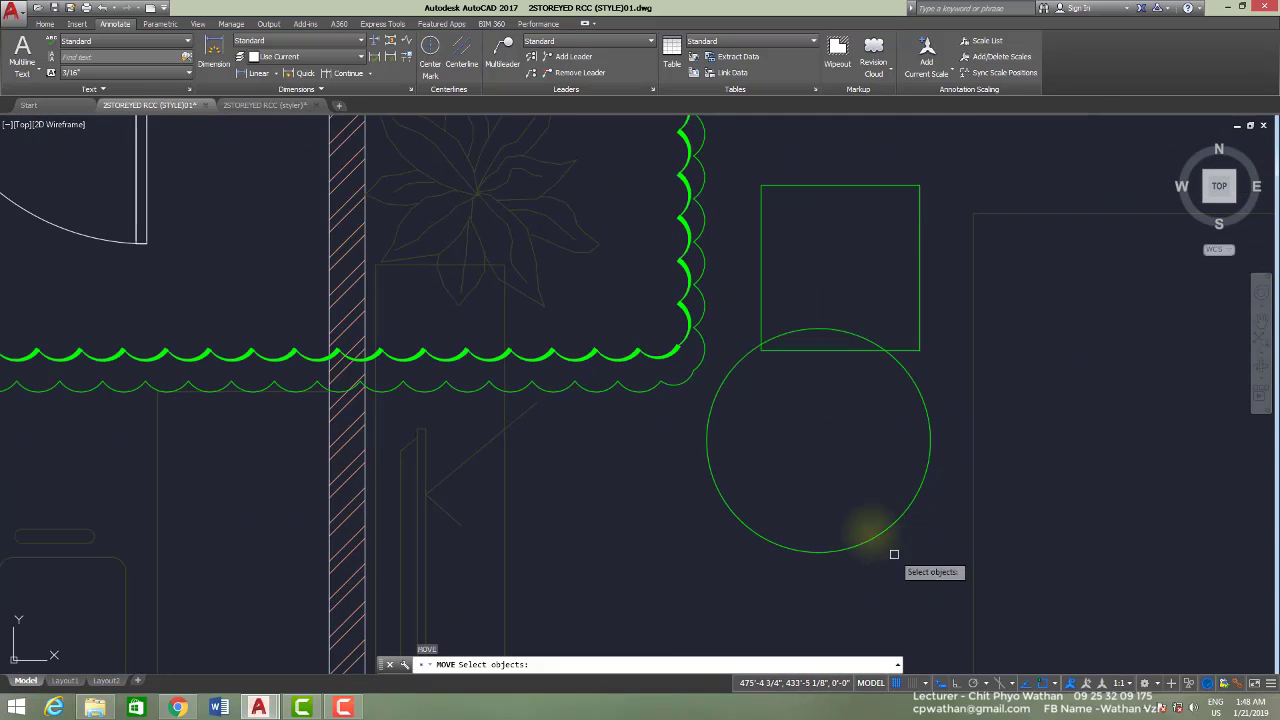
{"action": "left_click", "coordinate": [932, 514]}
{"action": "left_click", "coordinate": [869, 461]}
{"action": "key", "text": "space"}
{"action": "left_click", "coordinate": [1057, 464]}
{"action": "left_click", "coordinate": [1059, 527]}
{"action": "key", "text": "Escape"}
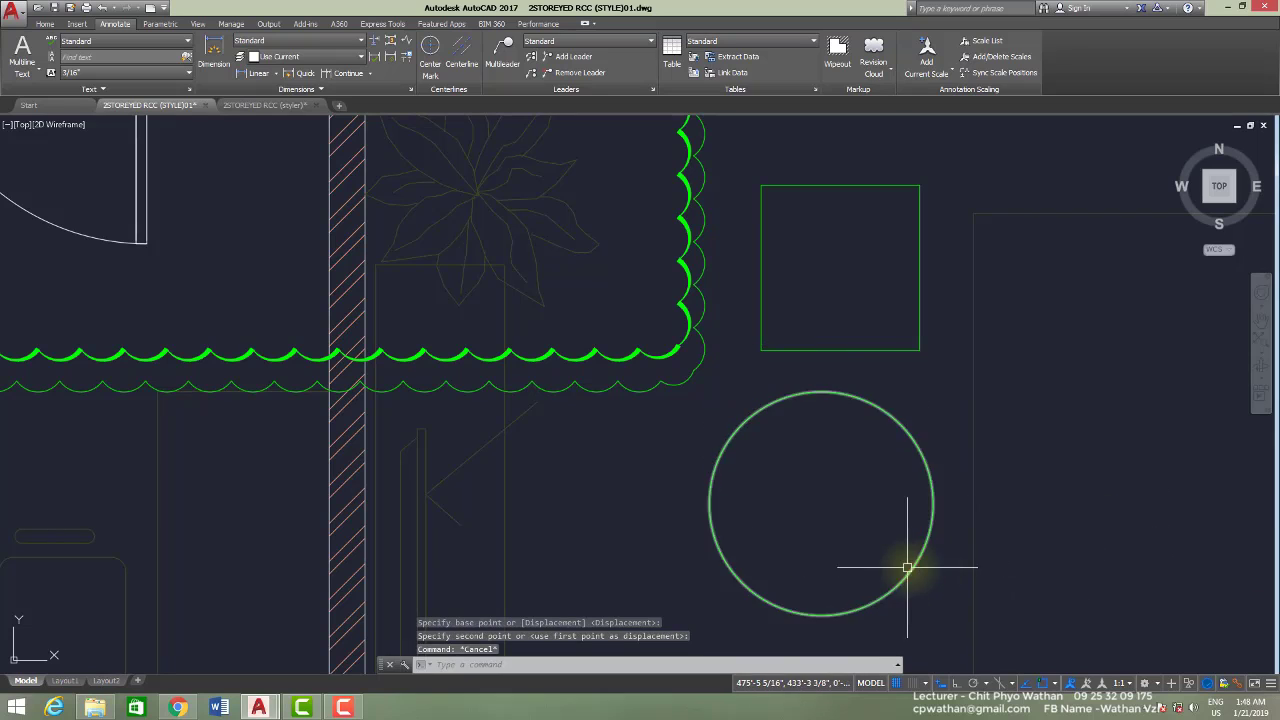
{"action": "left_click", "coordinate": [873, 46]}
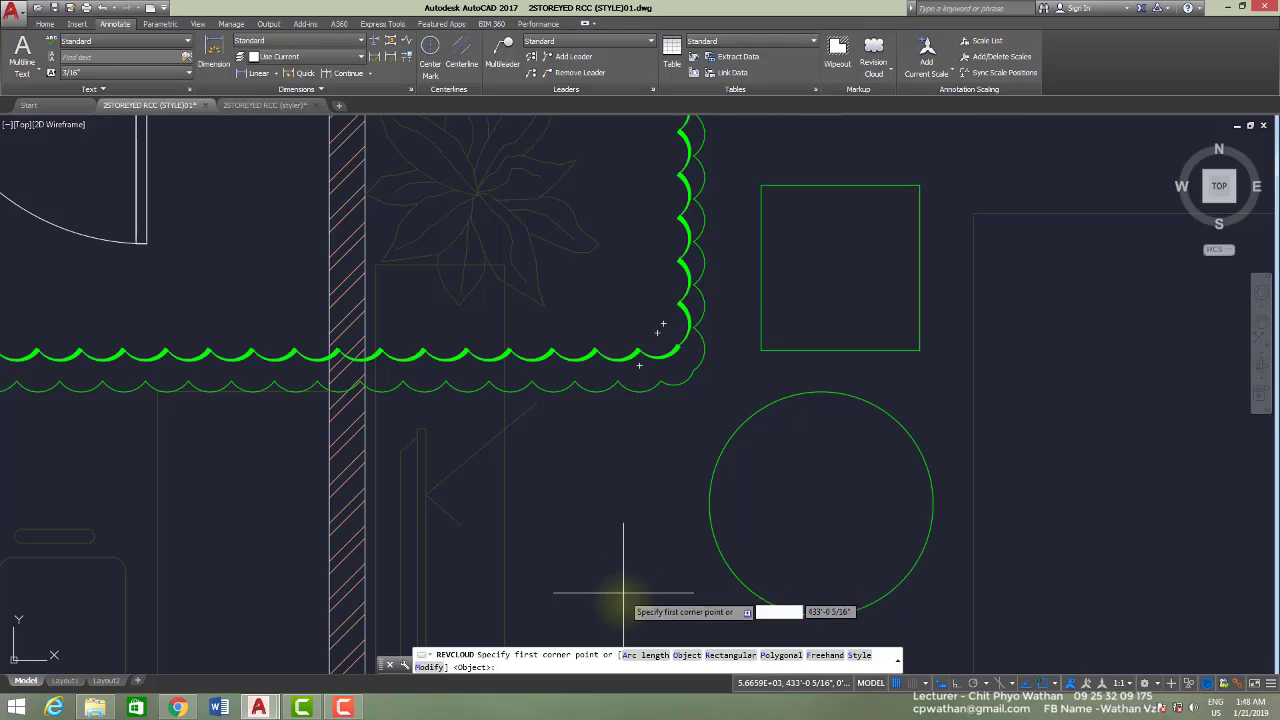
{"action": "left_click", "coordinate": [688, 655]}
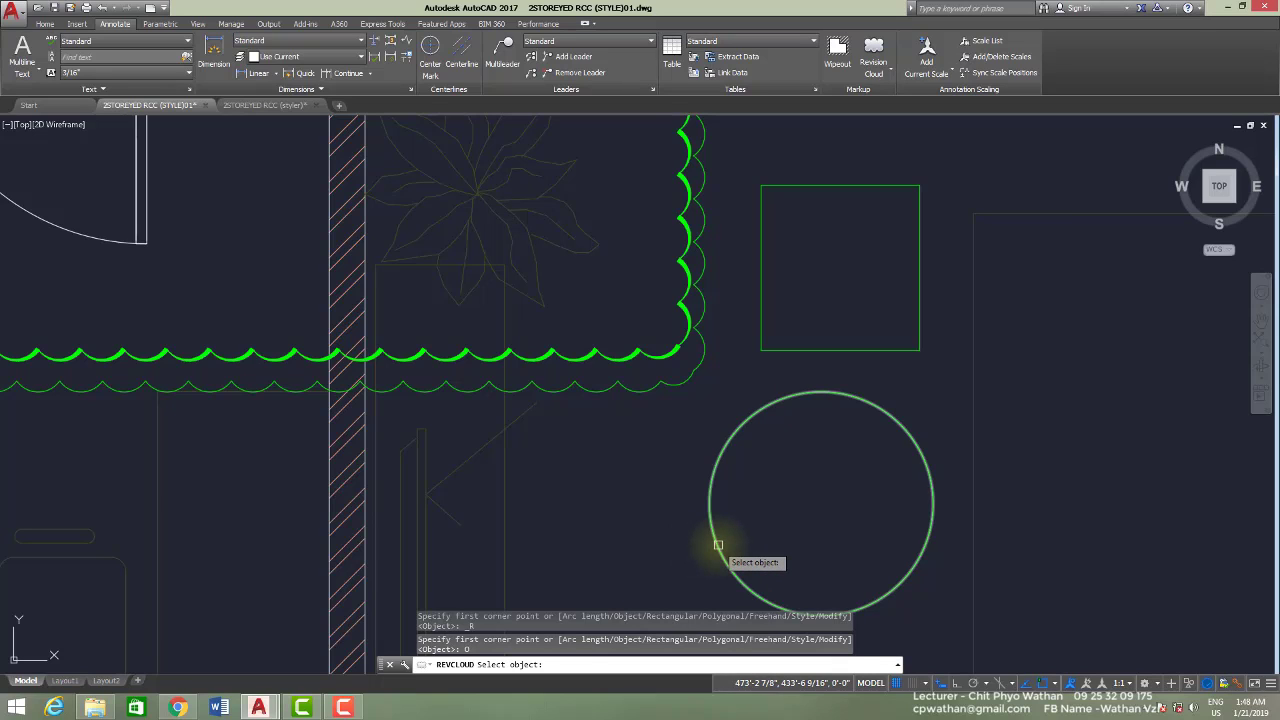
{"action": "left_click", "coordinate": [718, 545]}
{"action": "middle_click_drag", "start_coordinate": [754, 527], "coordinate": [665, 412]}
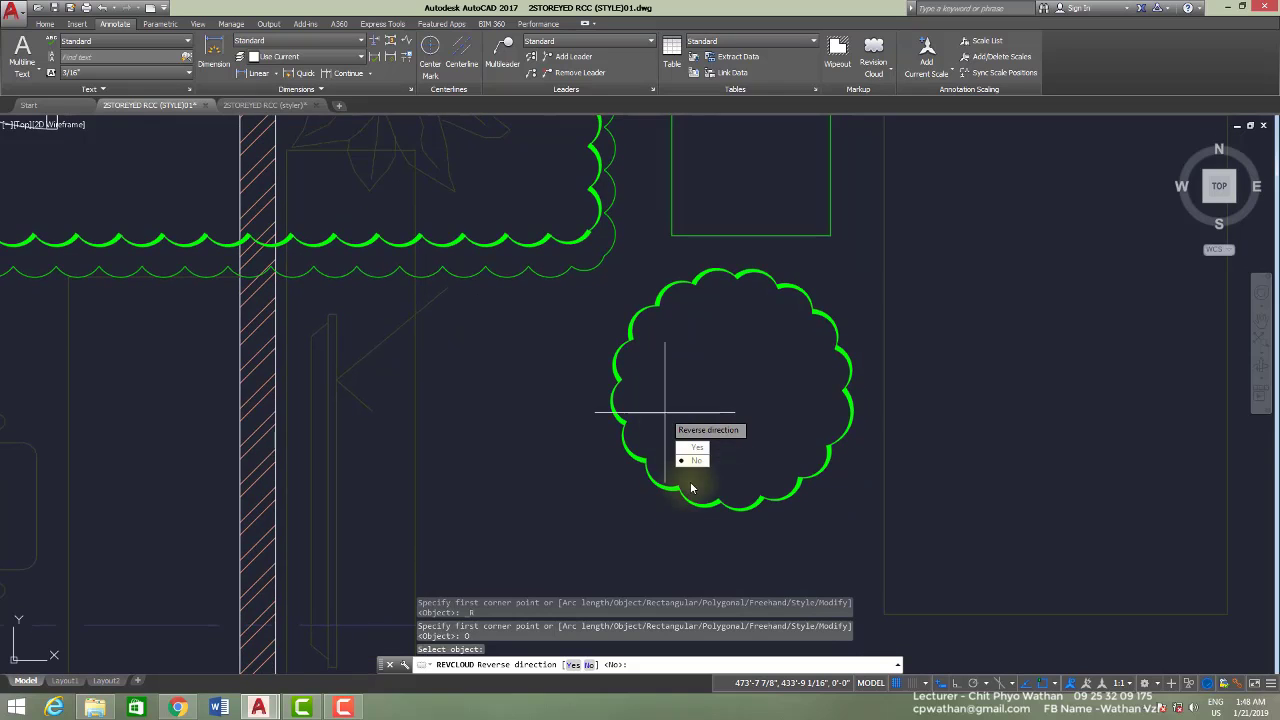
{"action": "key", "text": "Escape"}
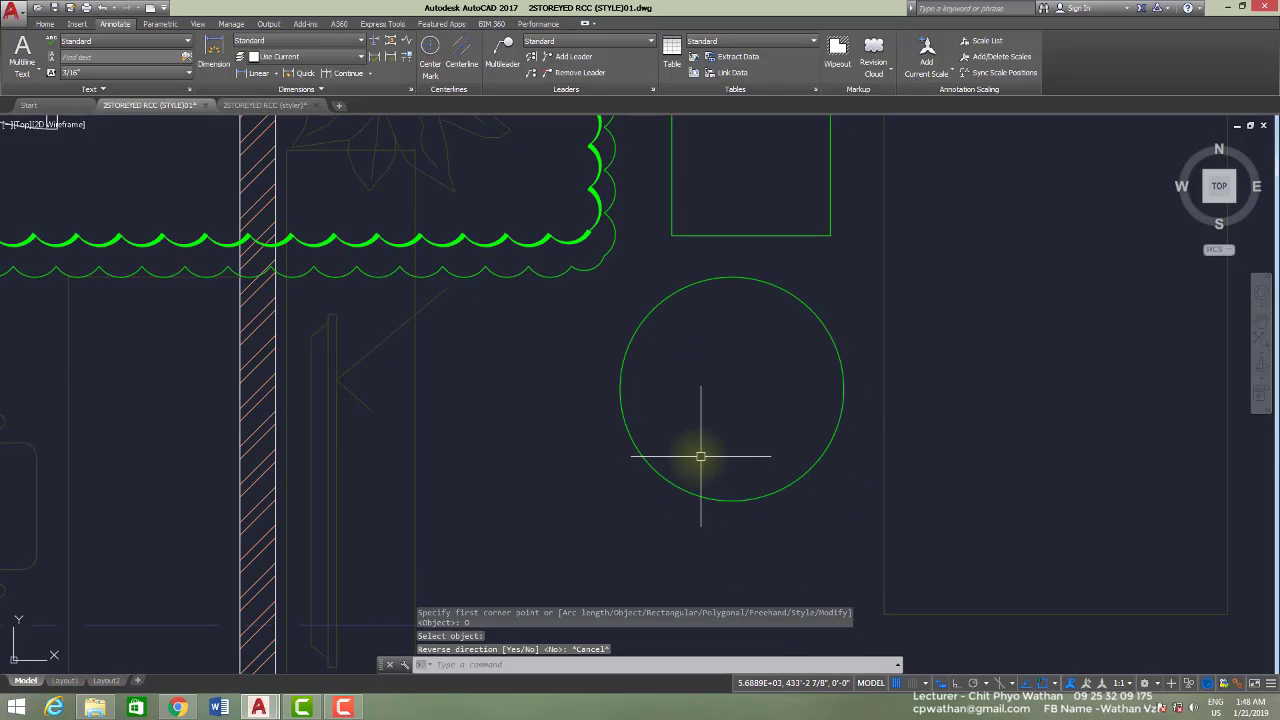
Convert the circle into a revision cloud with the Object option, leaving the arc direction unreversed
{"action": "left_click", "coordinate": [882, 42]}
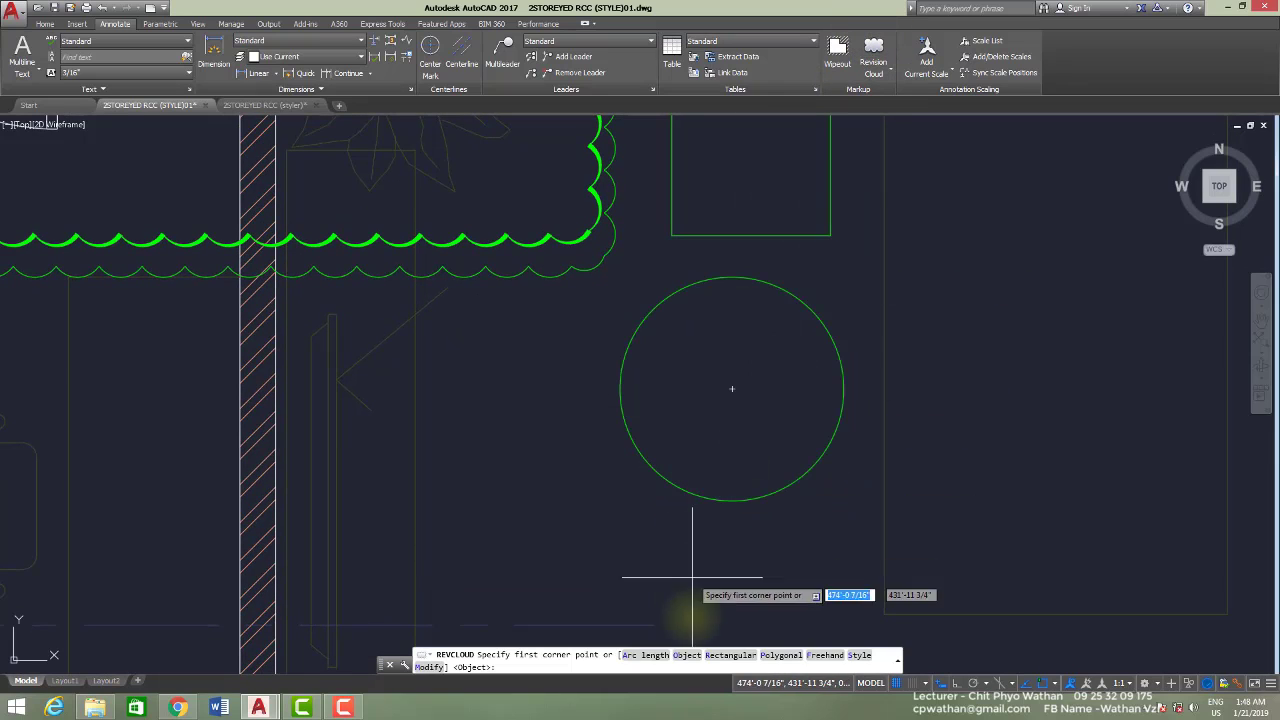
{"action": "type", "text": "o"}
{"action": "key", "text": "Return"}
{"action": "left_click", "coordinate": [716, 501]}
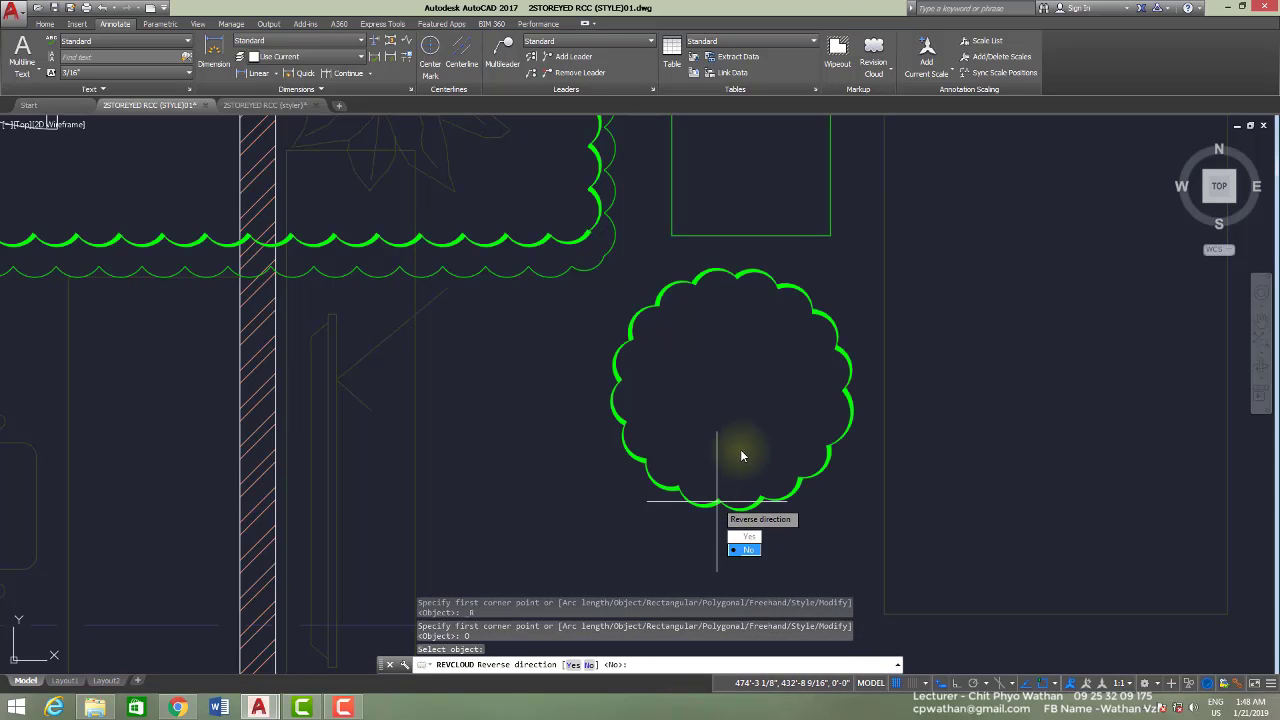
{"action": "key", "text": "Return"}
{"action": "middle_click_drag", "start_coordinate": [722, 502], "coordinate": [707, 502]}
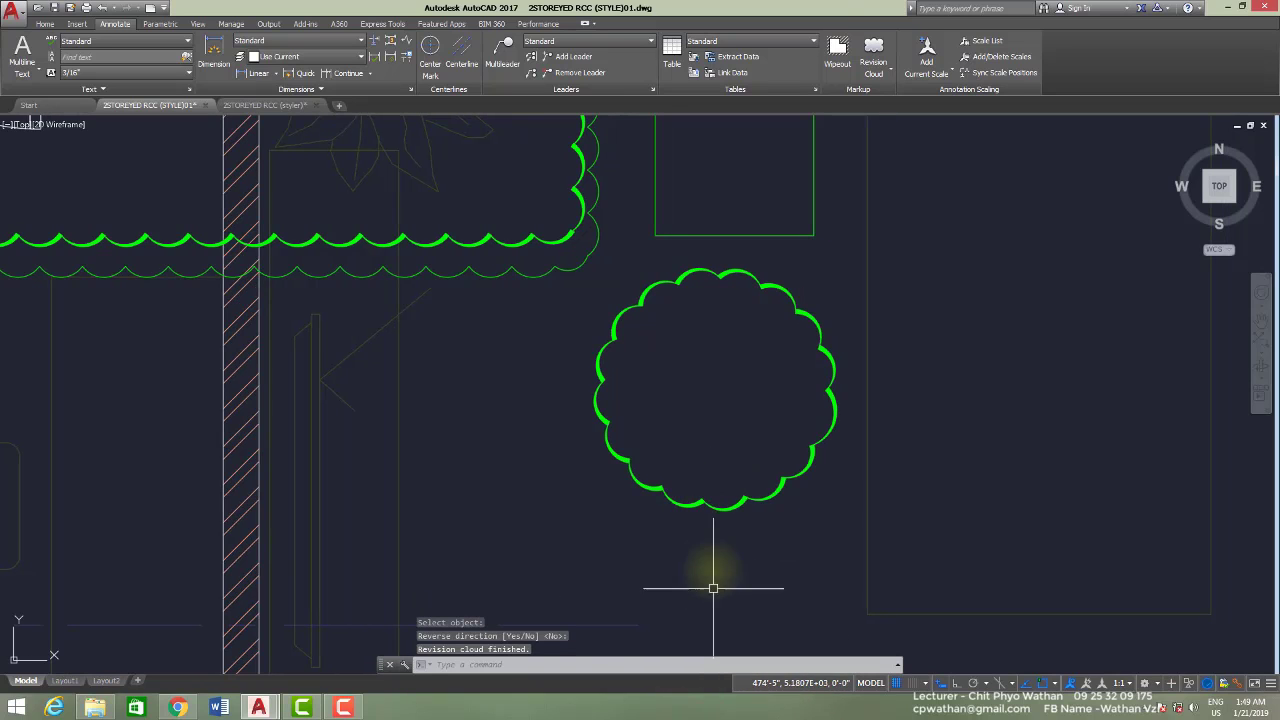
Set the revision cloud arc style to Normal and convert the small rectangle into a cloud without reversing its direction
{"action": "middle_click_drag", "start_coordinate": [724, 434], "coordinate": [672, 527]}
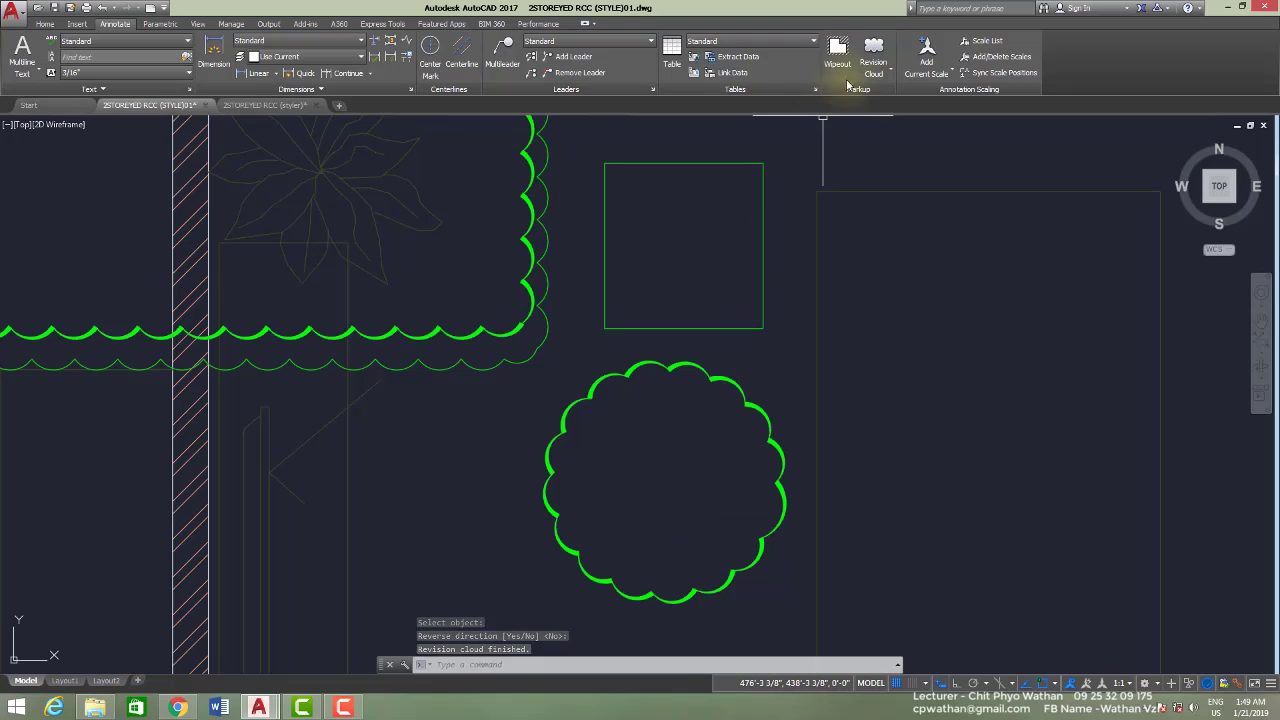
{"action": "left_click", "coordinate": [873, 50]}
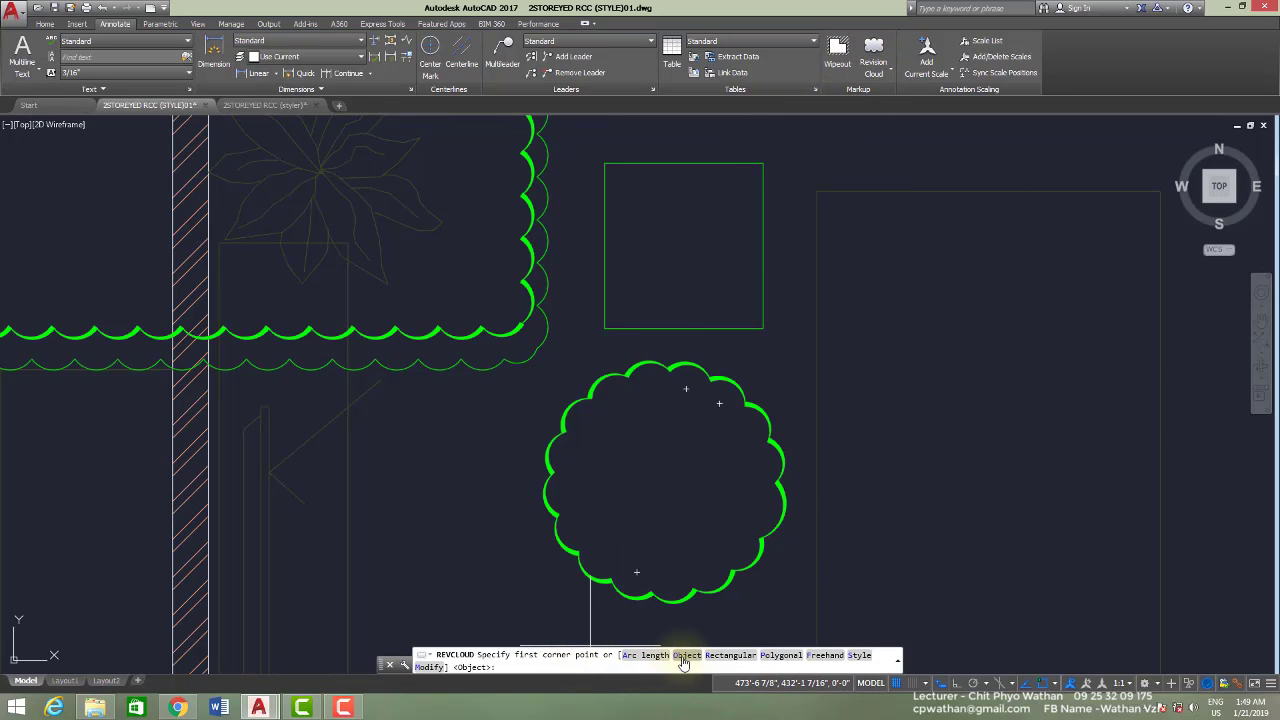
{"action": "left_click", "coordinate": [861, 655]}
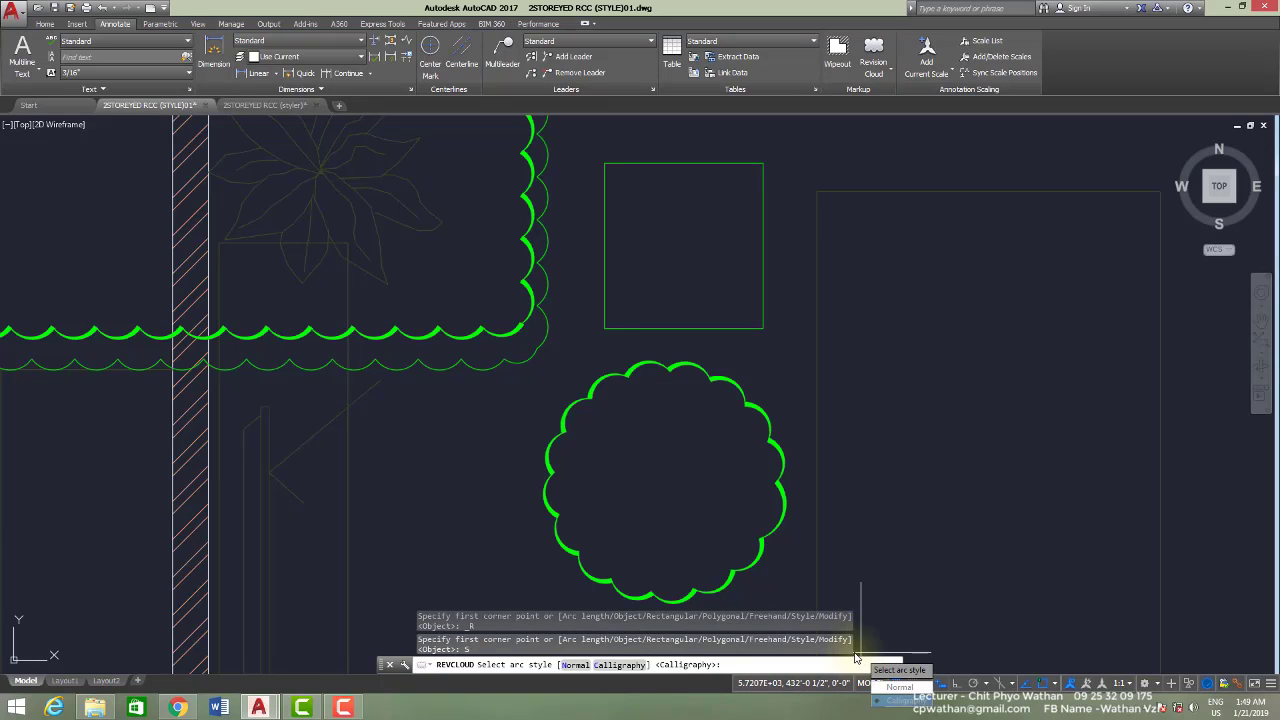
{"action": "left_click", "coordinate": [575, 665]}
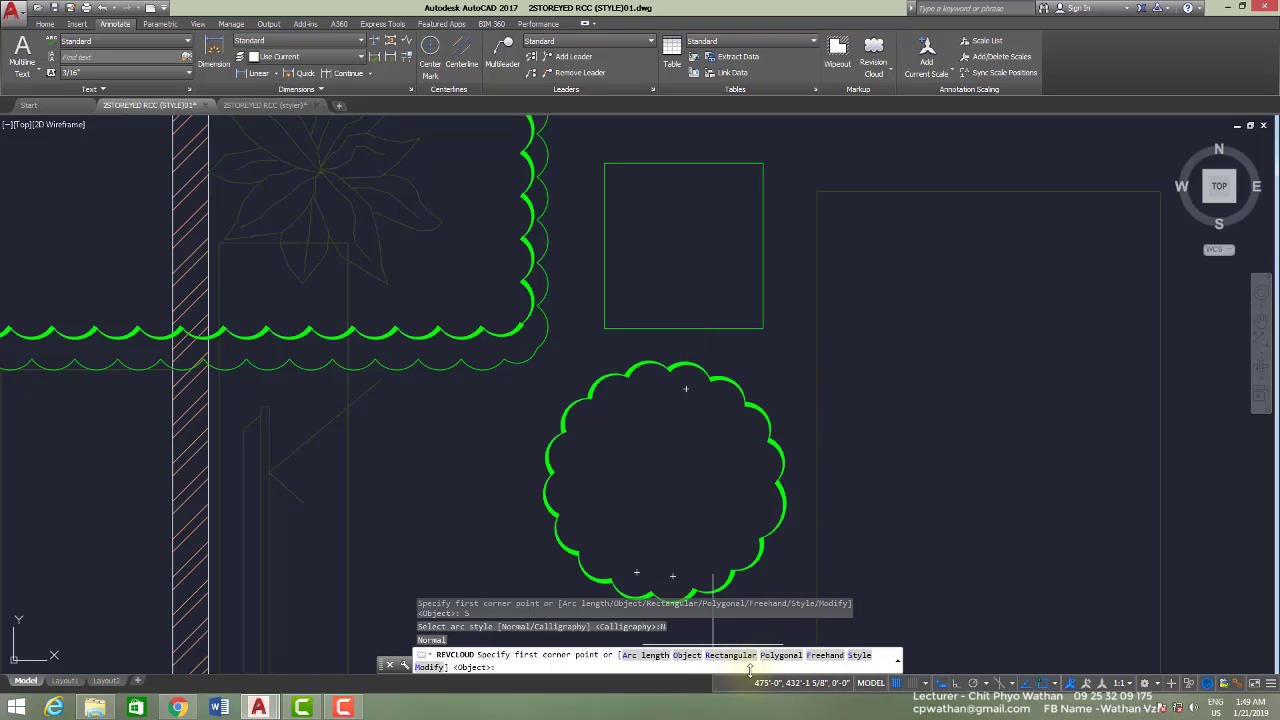
{"action": "left_click", "coordinate": [690, 657]}
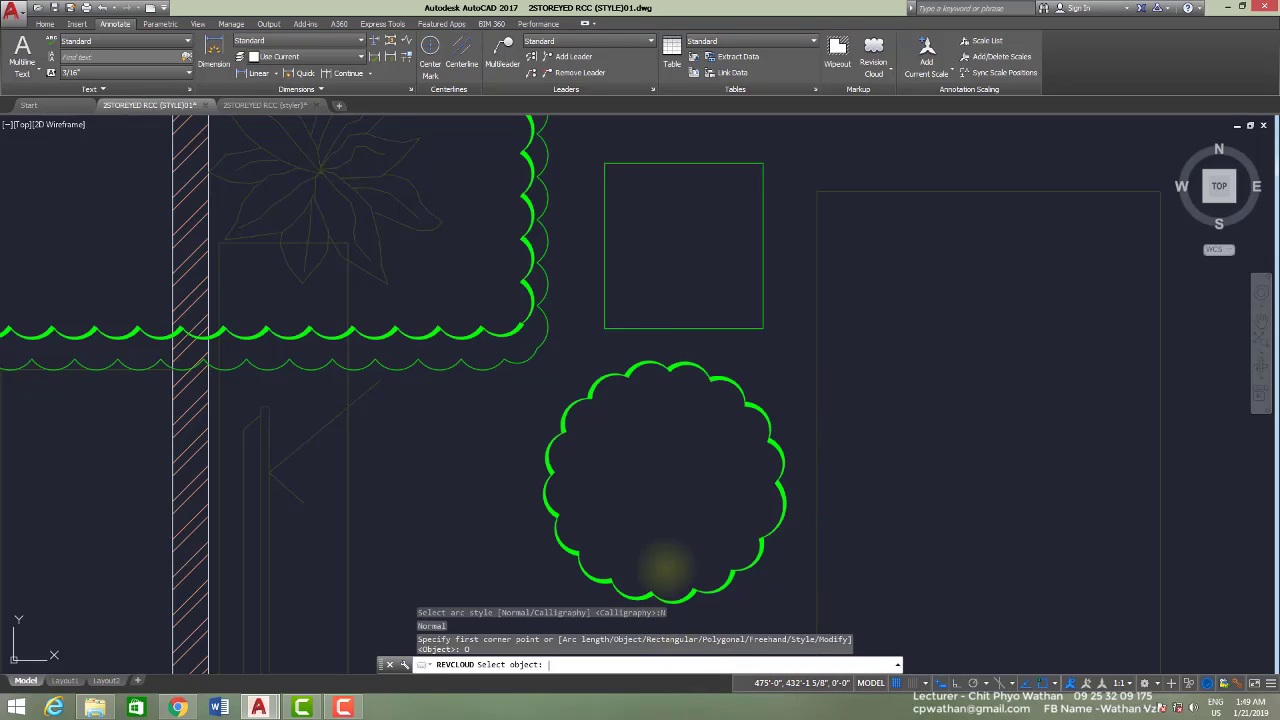
{"action": "left_click", "coordinate": [724, 328]}
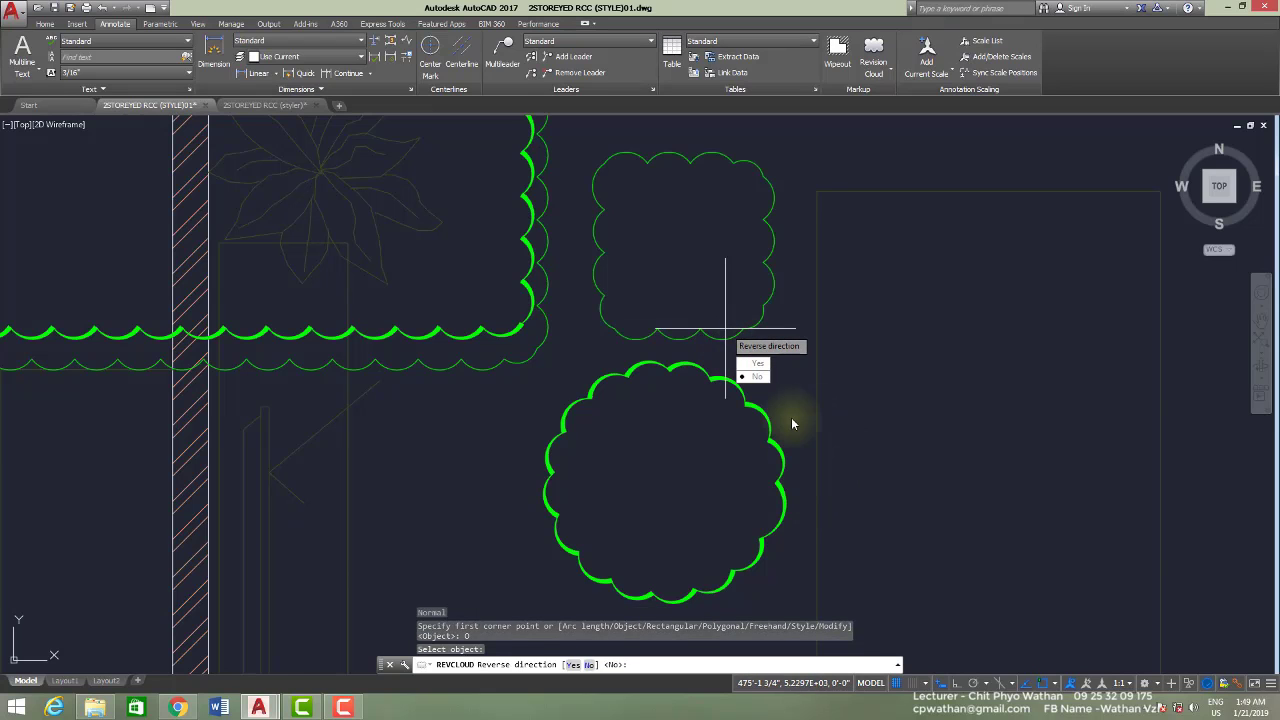
{"action": "key", "text": "Return"}
Erase all four revision clouds: the two large rectangular ones, the small rectangular one and the circular one
{"action": "scroll", "coordinate": [730, 465], "scroll_direction": "down", "scroll_amount": 2}
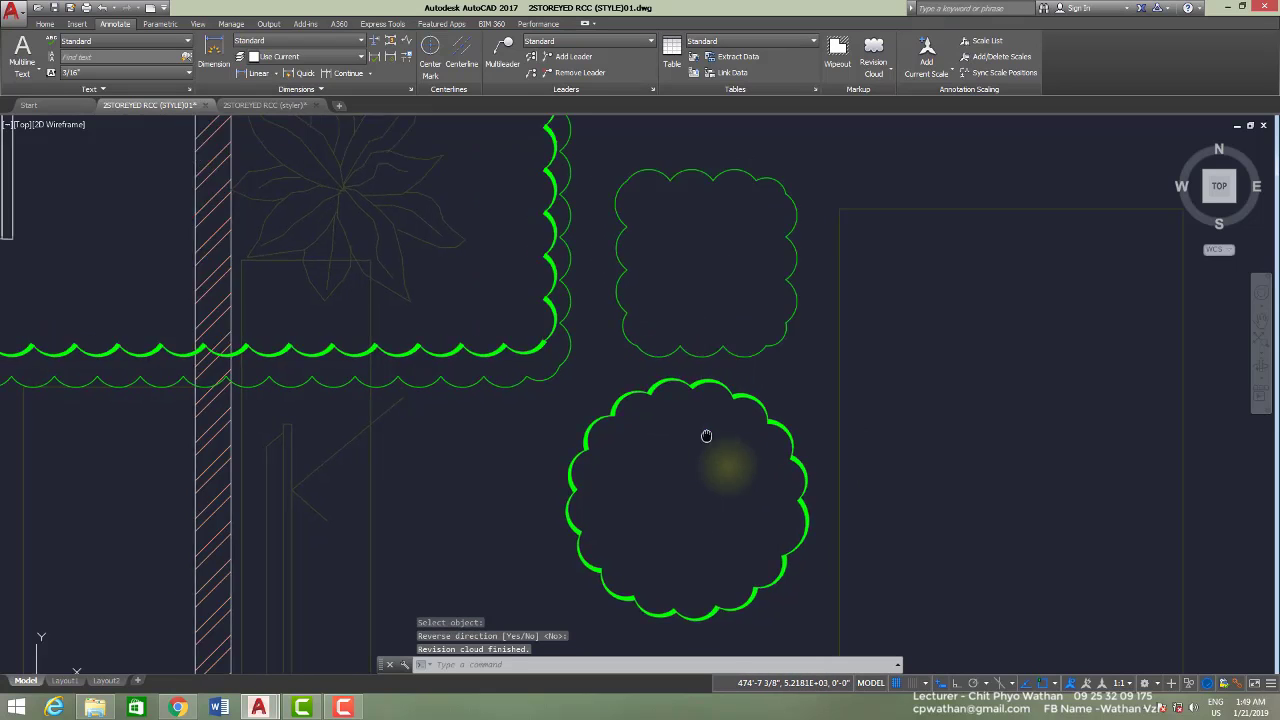
{"action": "scroll", "coordinate": [703, 386], "scroll_direction": "down", "scroll_amount": 2}
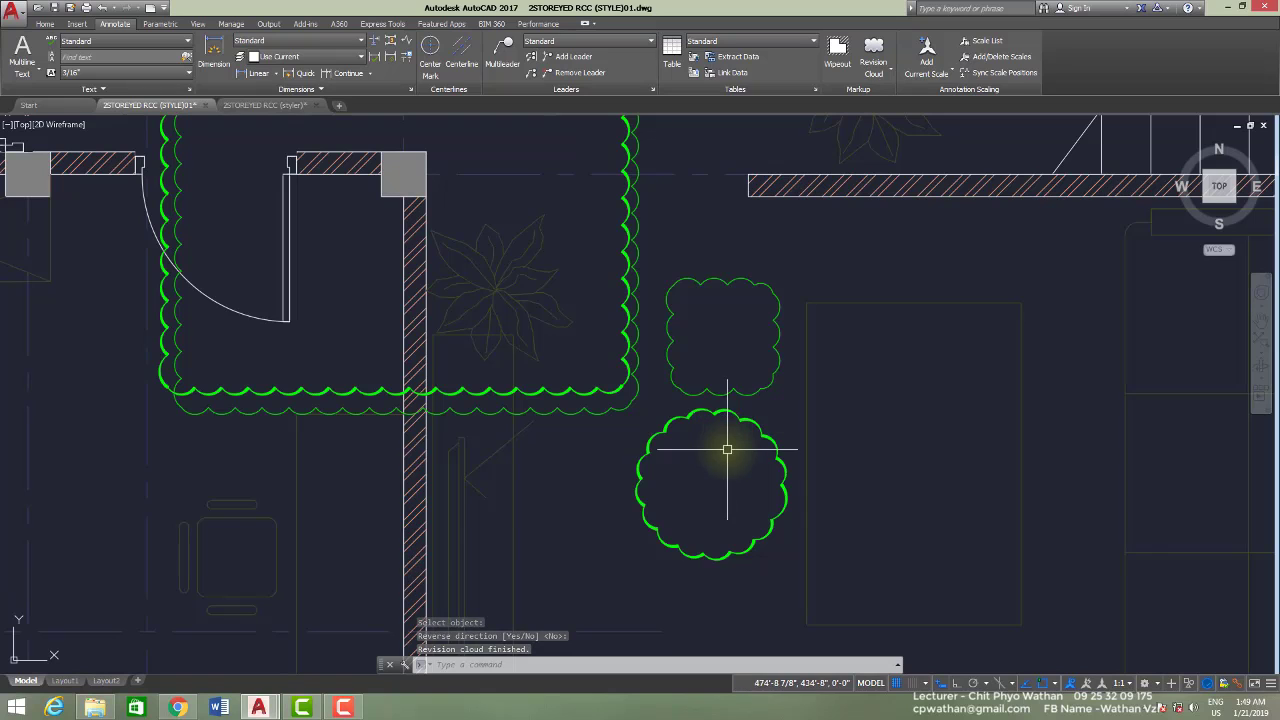
{"action": "left_click", "coordinate": [730, 472]}
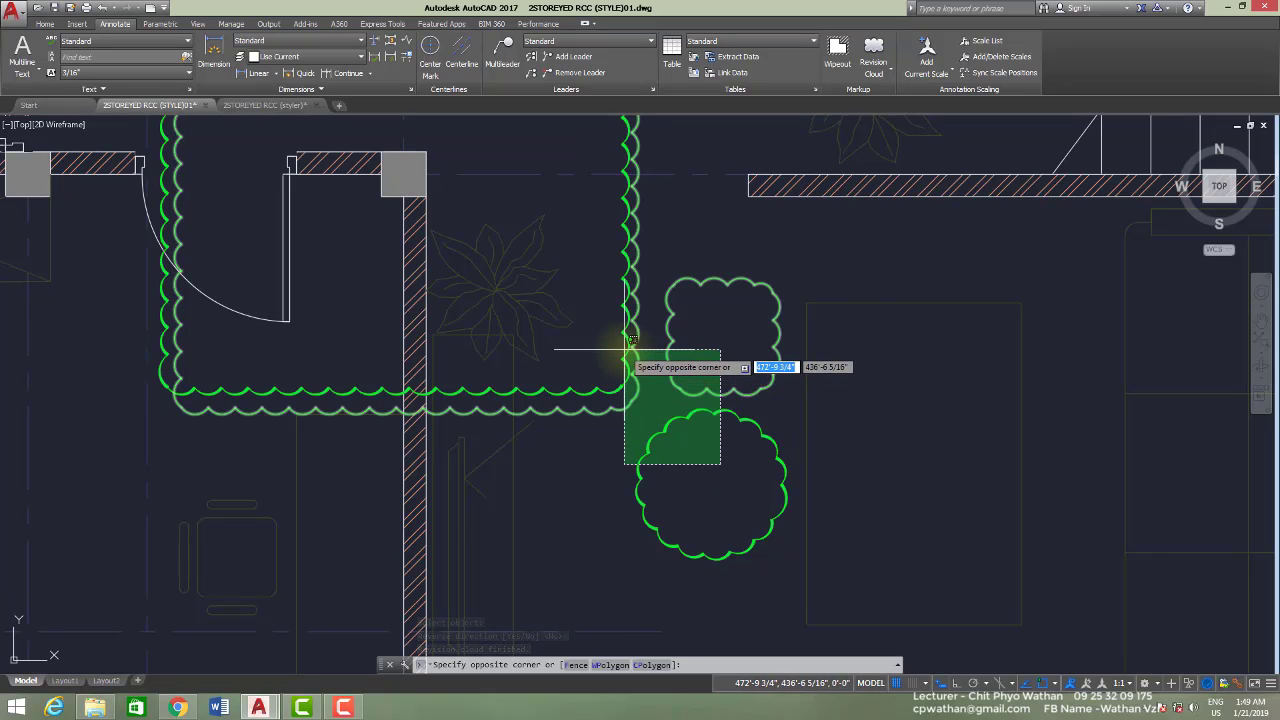
{"action": "left_click", "coordinate": [622, 361]}
{"action": "key", "text": "Delete"}
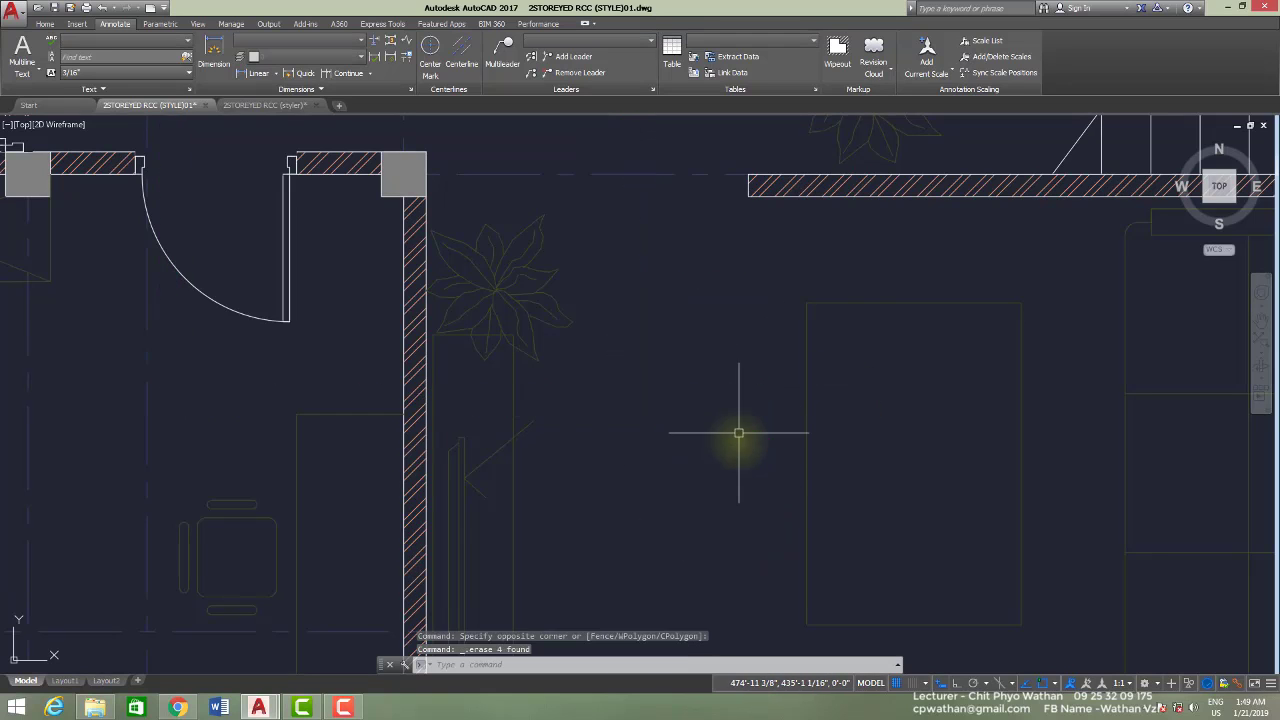
Draw a closed Freehand revision cloud around the bedroom door, the wall corner and the plant beside it
{"action": "middle_click_drag", "start_coordinate": [673, 384], "coordinate": [697, 408]}
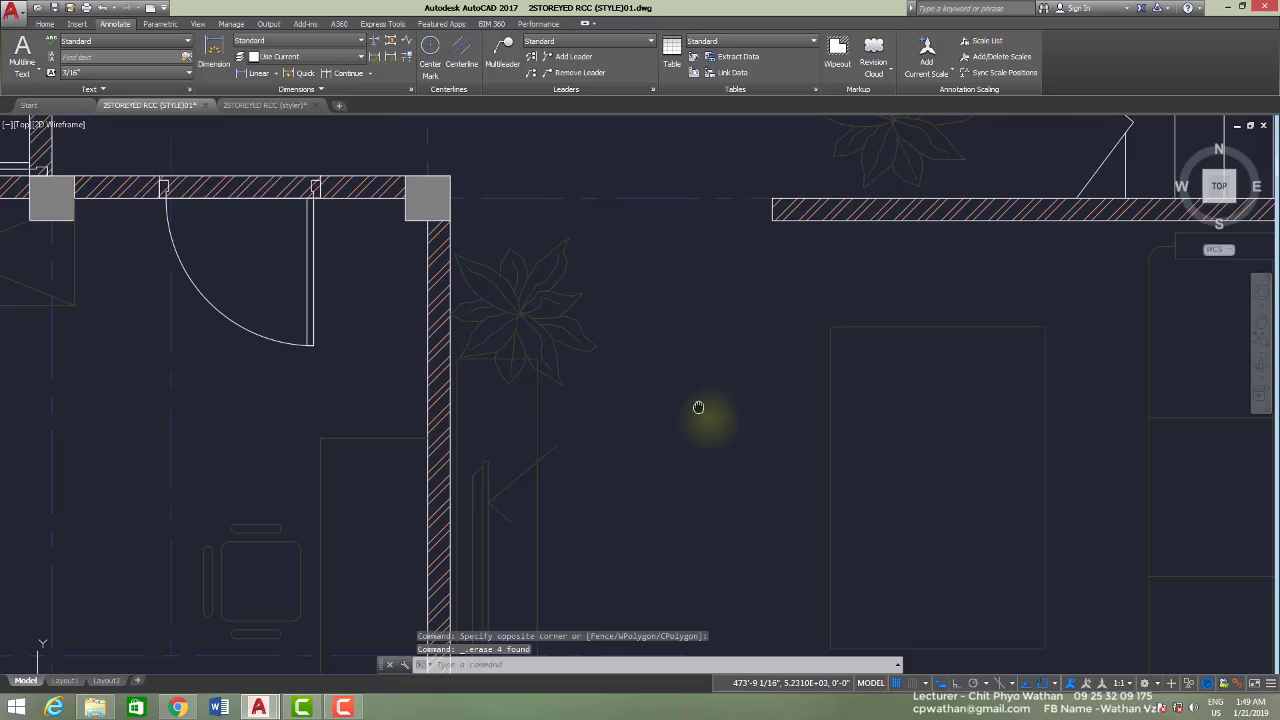
{"action": "left_click", "coordinate": [873, 47]}
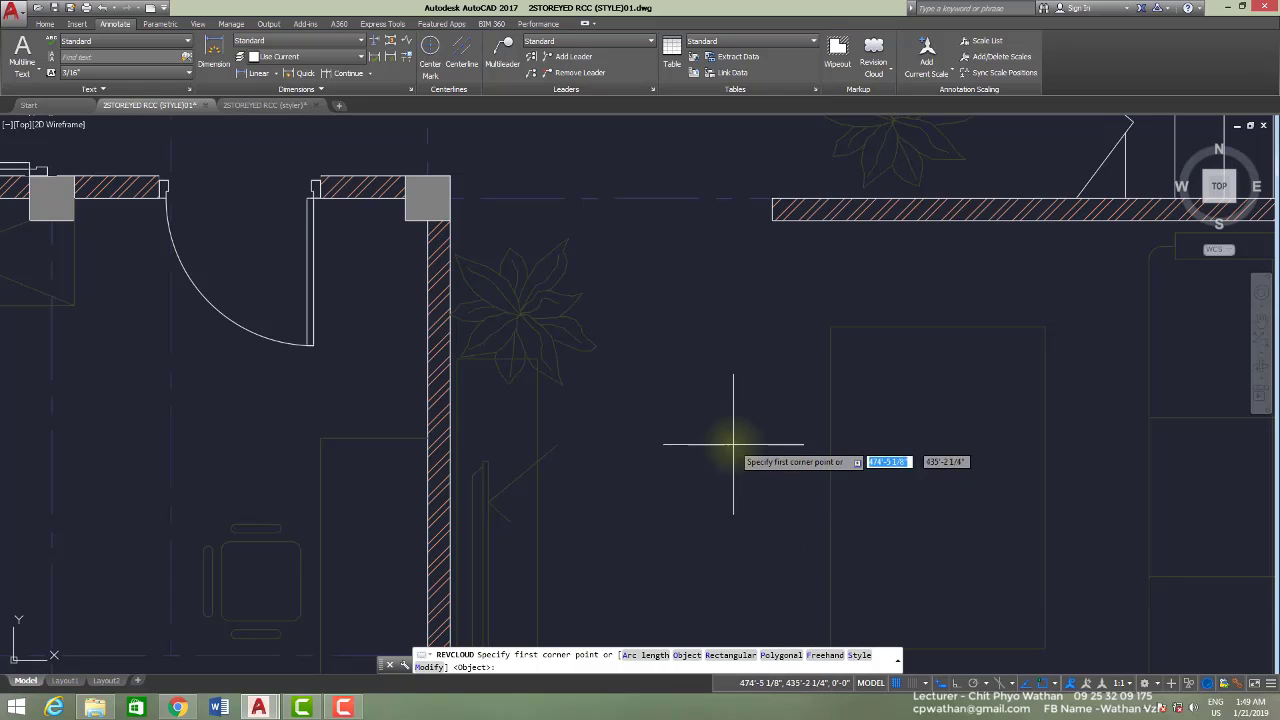
{"action": "type", "text": "F"}
{"action": "key", "text": "Return"}
{"action": "scroll", "coordinate": [737, 506], "scroll_direction": "down", "scroll_amount": 2}
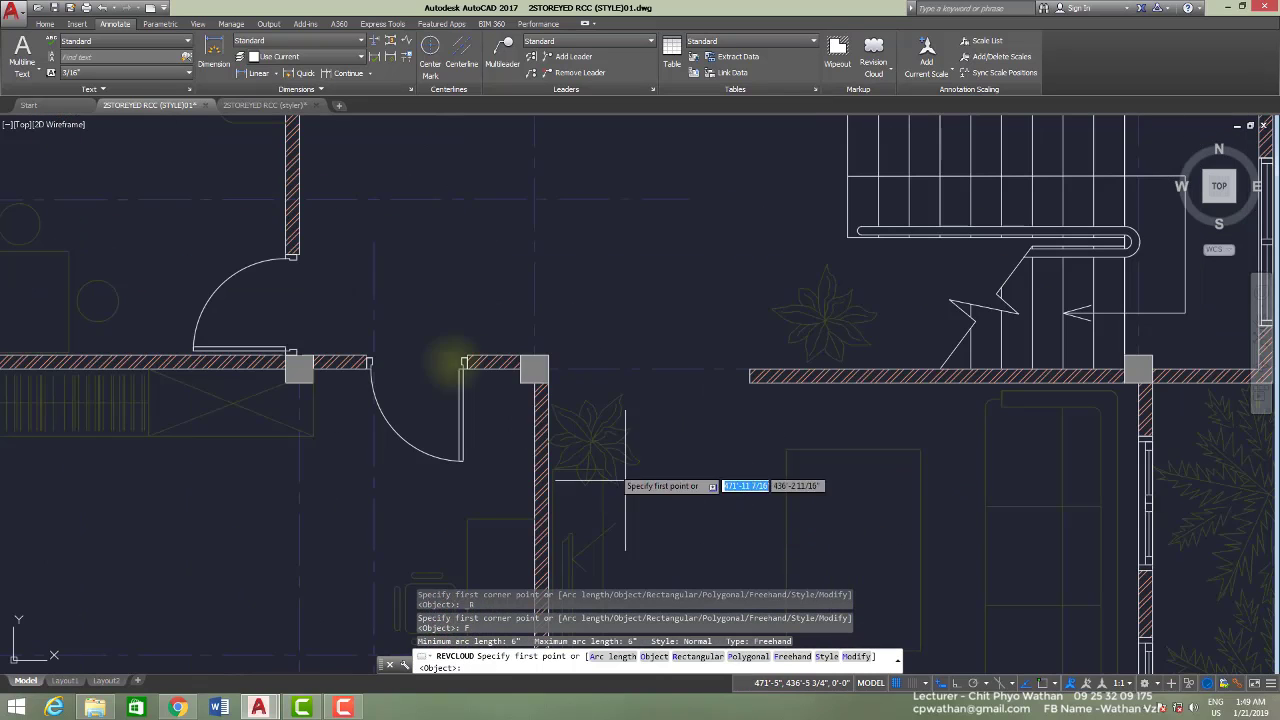
{"action": "left_click", "coordinate": [398, 262]}
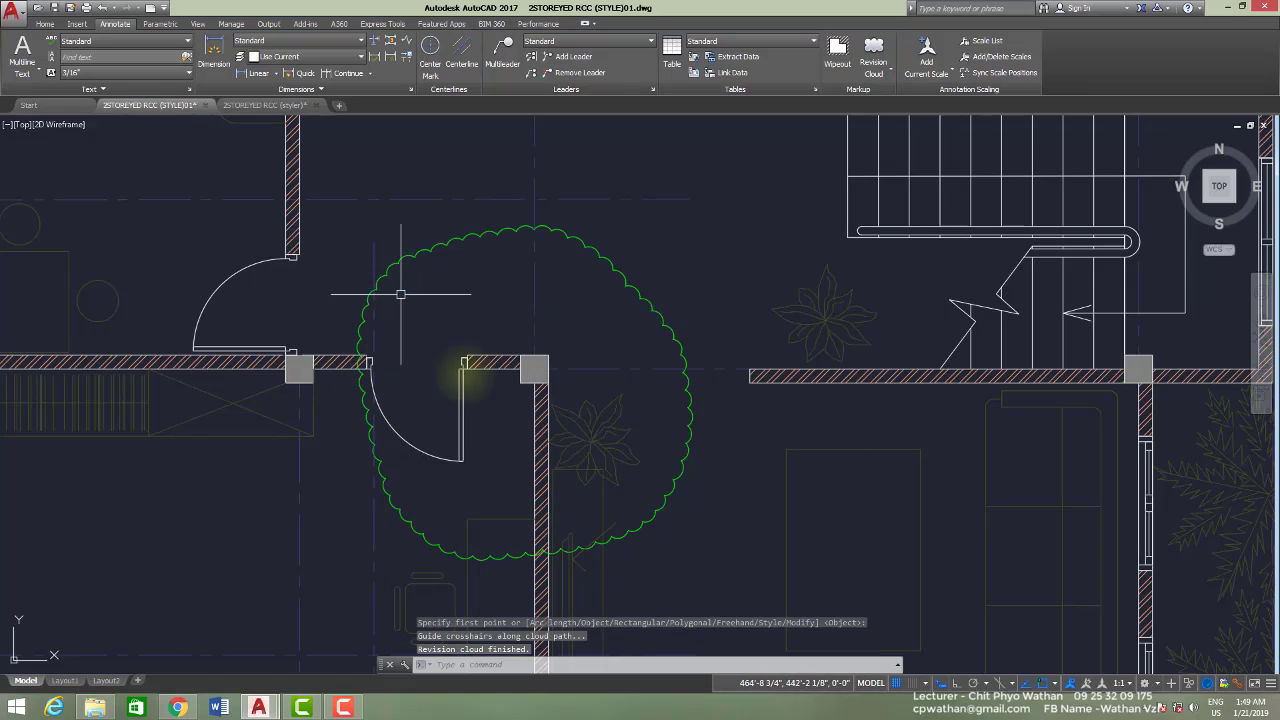
Erase the freehand revision cloud around the door and wall corner
{"action": "scroll", "coordinate": [537, 370], "scroll_direction": "down", "scroll_amount": 2}
{"action": "left_click", "coordinate": [596, 321]}
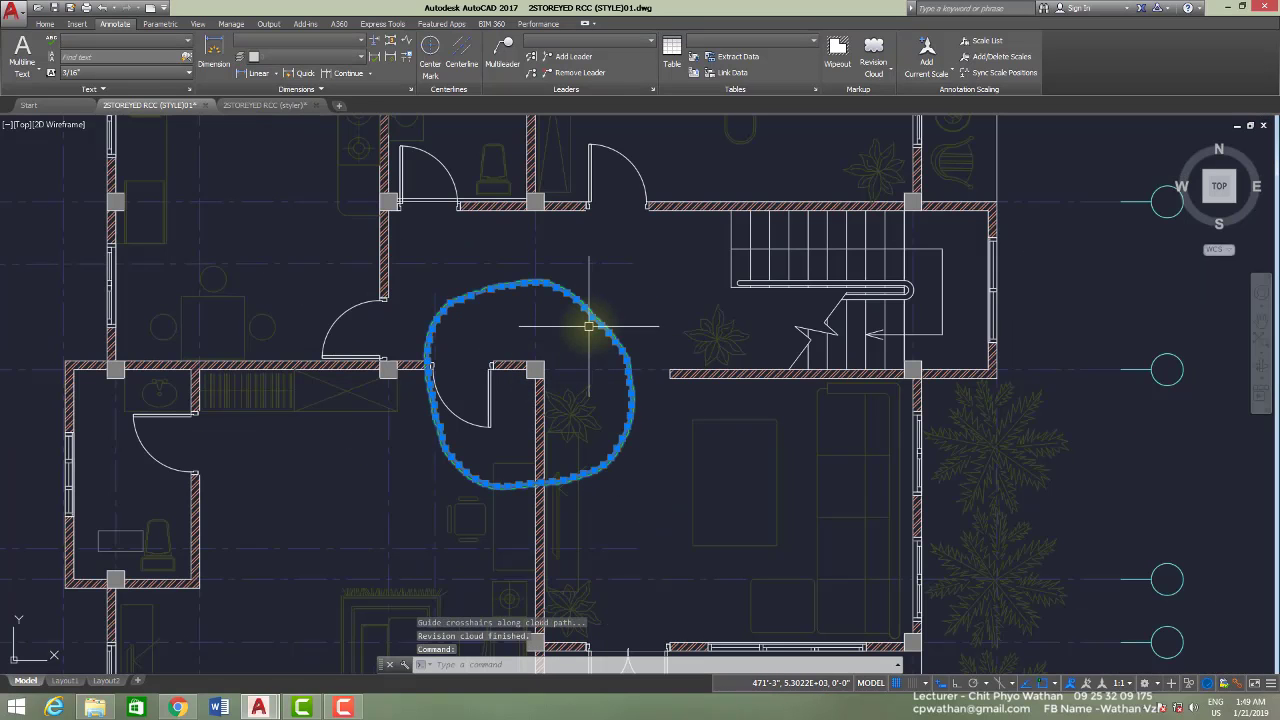
{"action": "key", "text": "Delete"}
{"action": "key", "text": "Return"}
{"action": "key", "text": "Escape"}
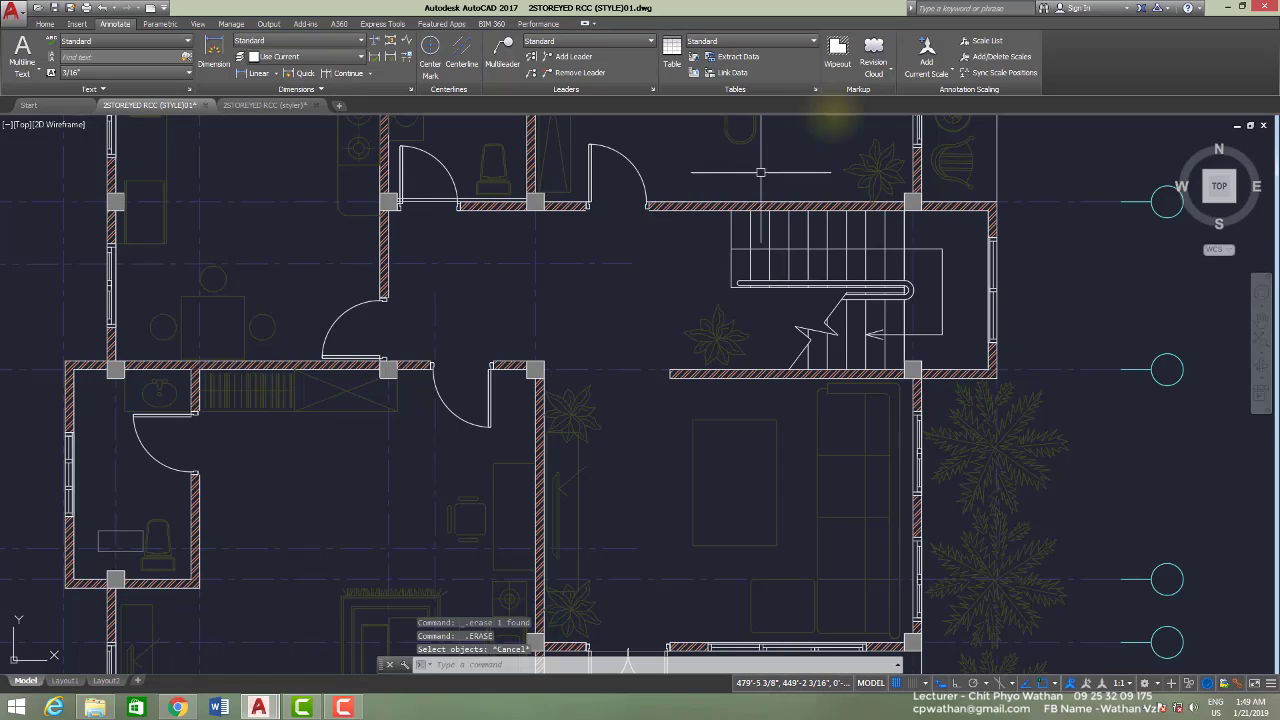
Draw a larger closed Freehand revision cloud enclosing the door, desk chair, wall corner and plant
{"action": "left_click", "coordinate": [873, 50]}
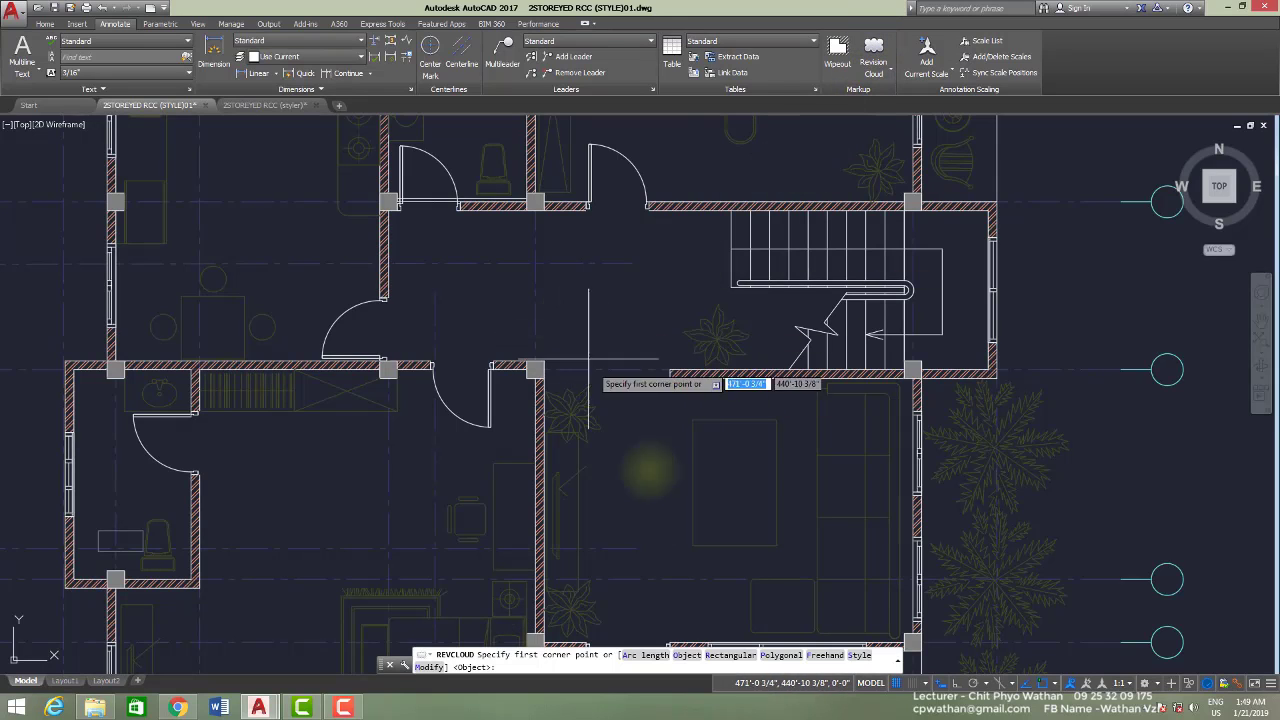
{"action": "scroll", "coordinate": [614, 420], "scroll_direction": "up", "scroll_amount": 3}
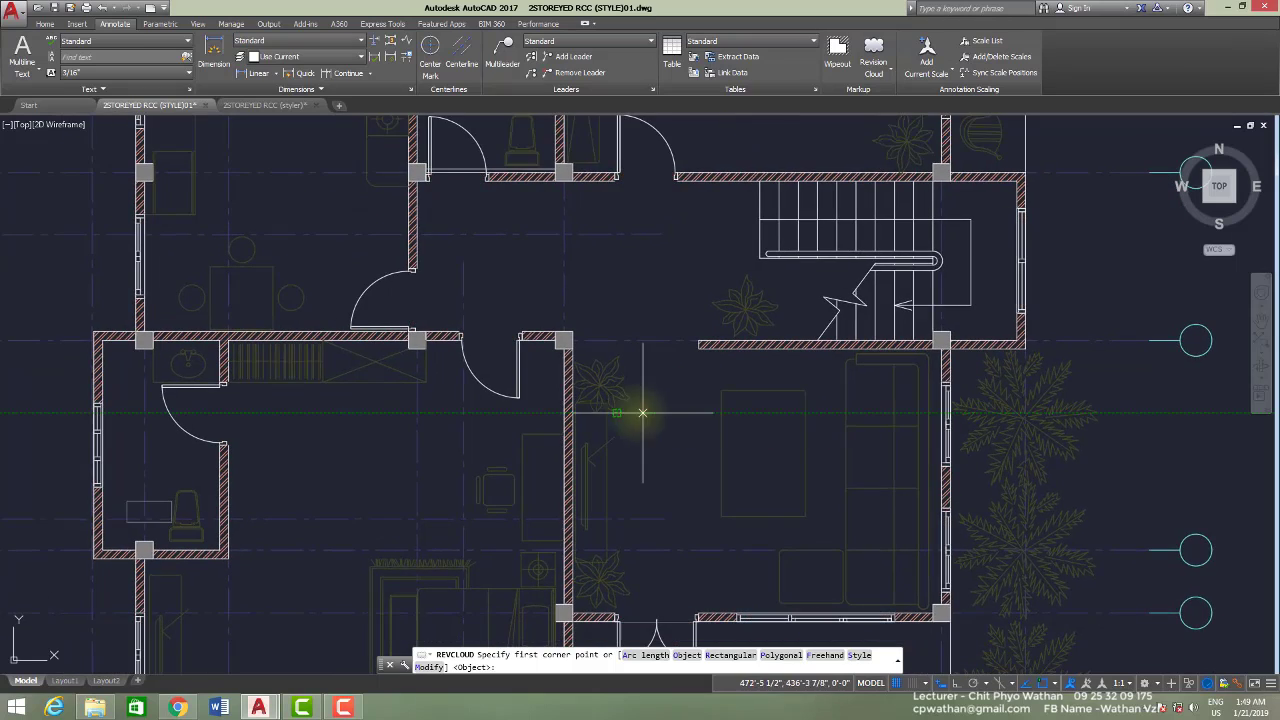
{"action": "type", "text": "f"}
{"action": "key", "text": "Return"}
{"action": "left_click", "coordinate": [485, 222]}
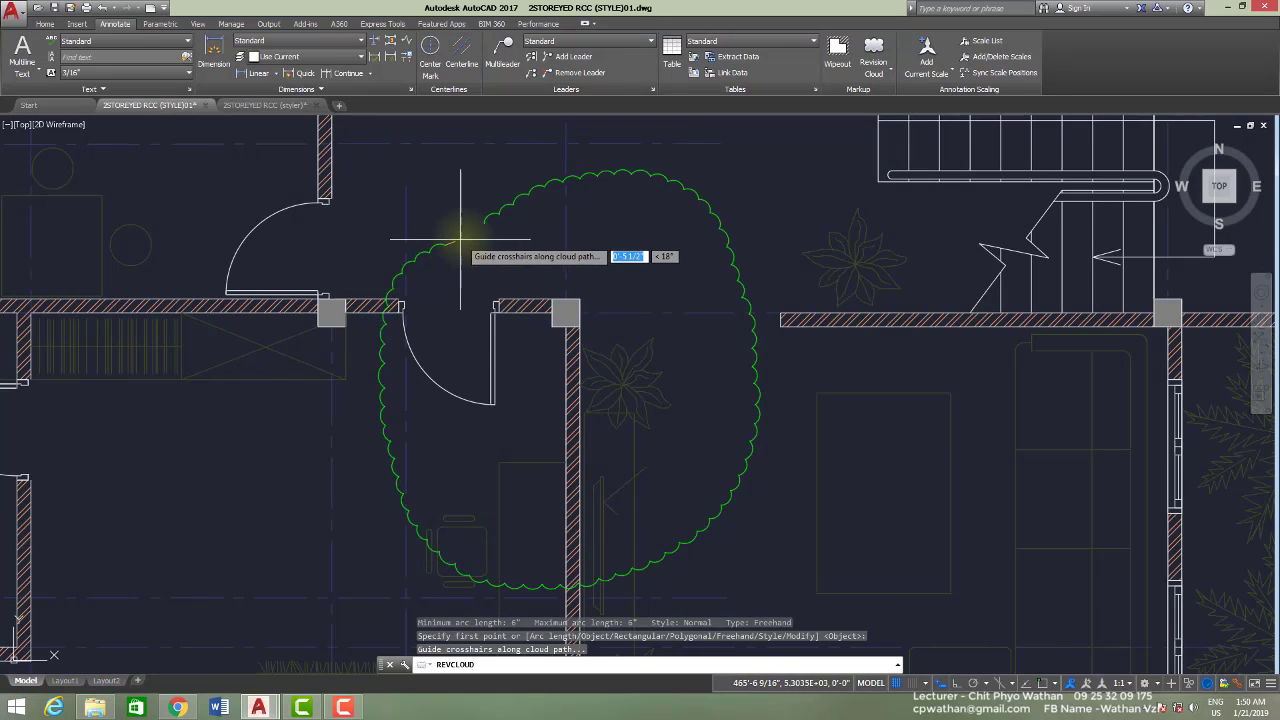
Draw a small irregular freehand revision cloud inside the large one around the wall corner, and erase it
{"action": "key", "text": "Return"}
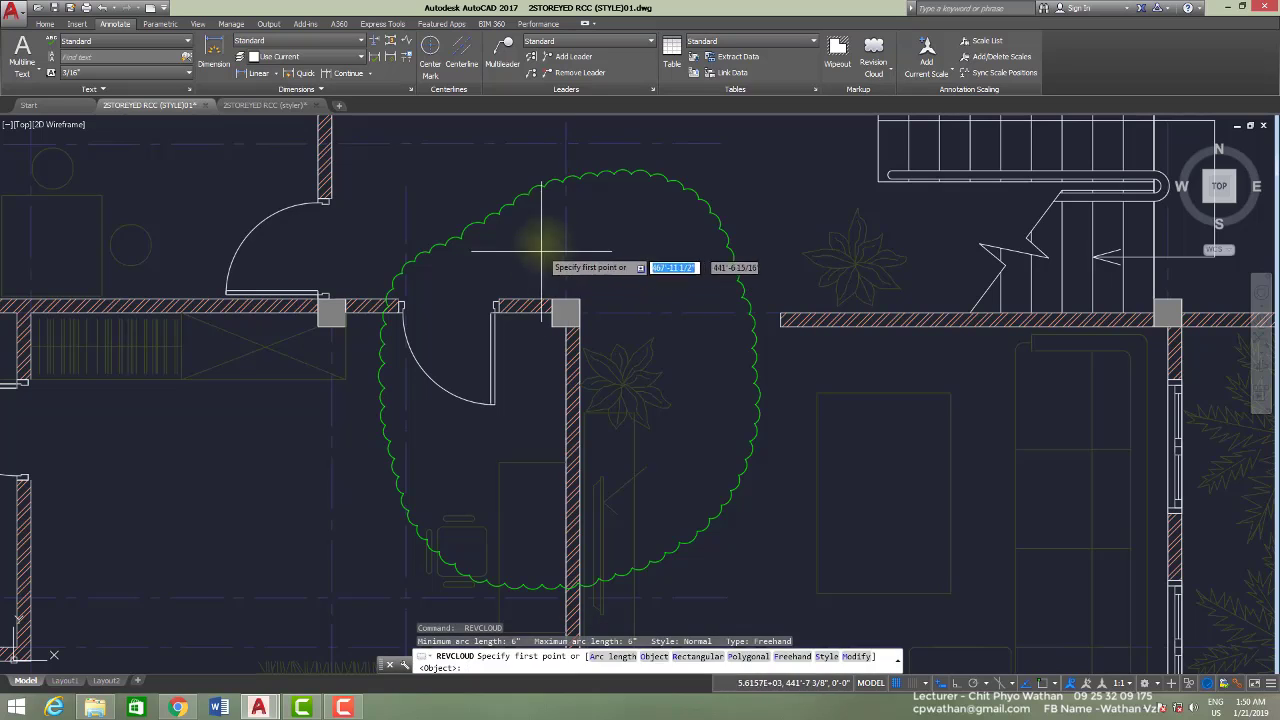
{"action": "left_click", "coordinate": [547, 244]}
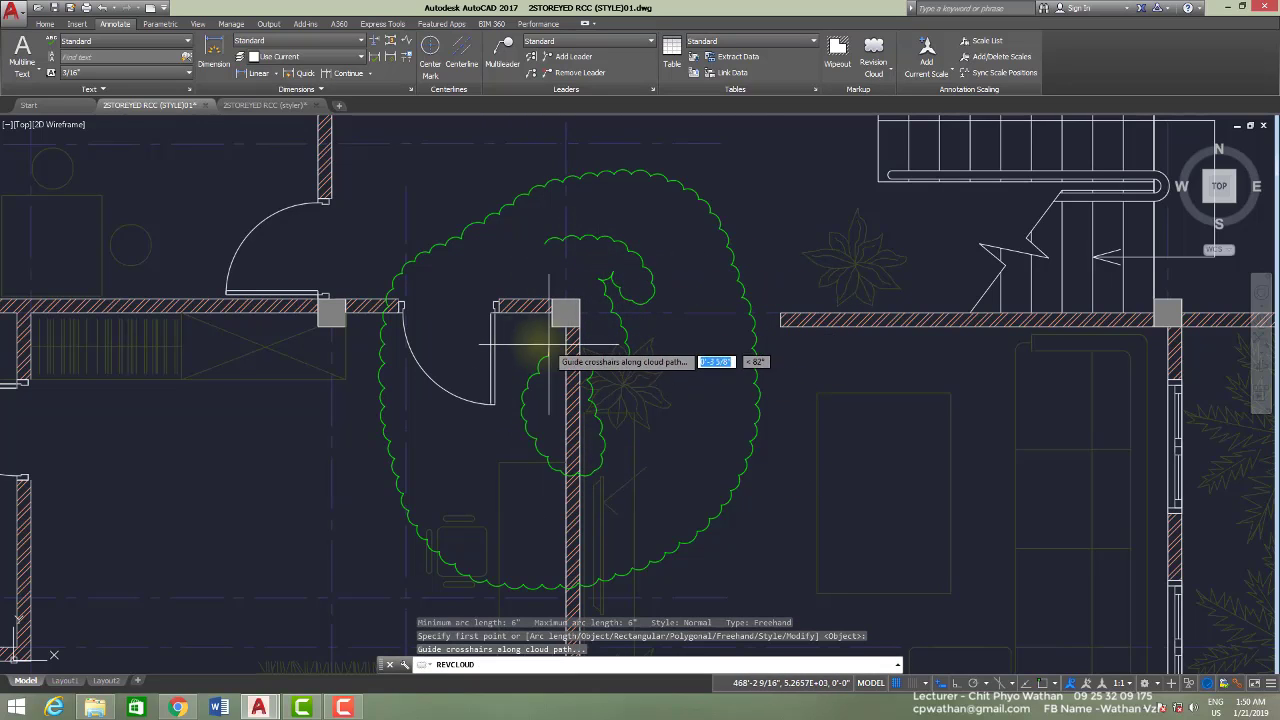
{"action": "left_click", "coordinate": [650, 270]}
{"action": "key", "text": "Delete"}
Erase the remaining large freehand revision cloud around the door and wall corner
{"action": "left_click", "coordinate": [677, 189]}
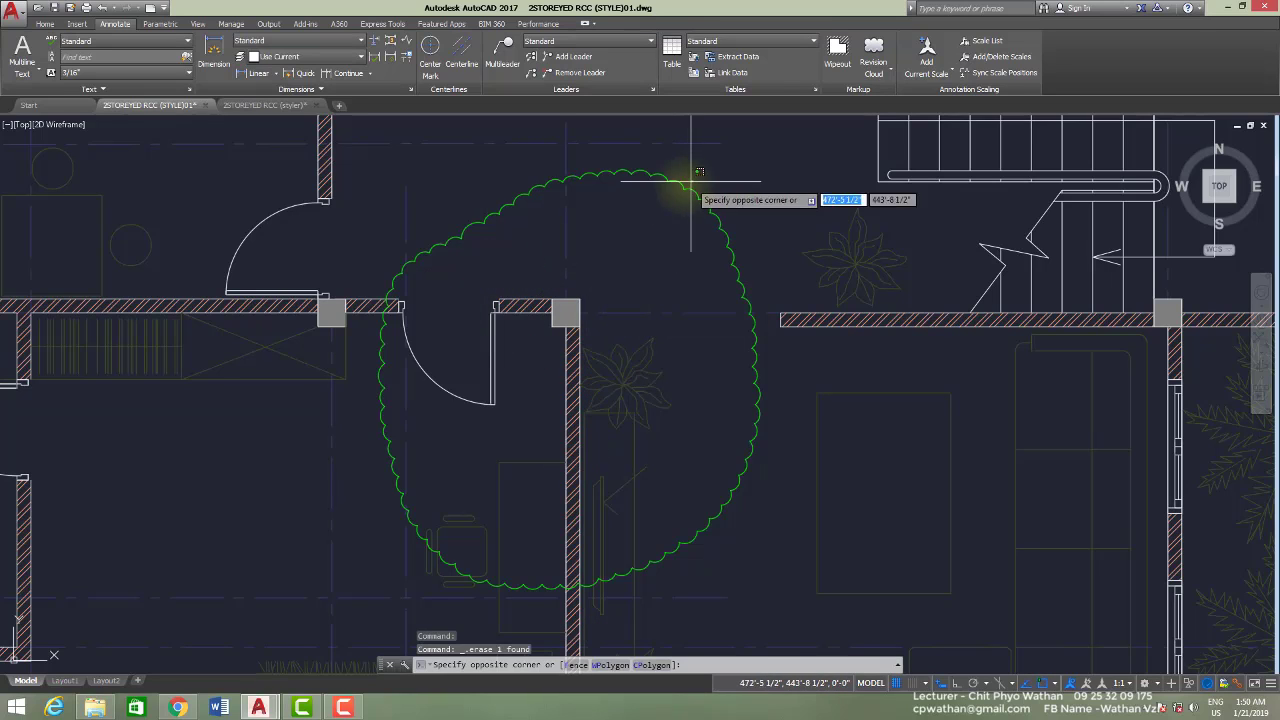
{"action": "left_click", "coordinate": [663, 194]}
{"action": "key", "text": "Delete"}
Draw a closed seven-point Polygonal revision cloud around the door swing, wall corner and nearby plant
{"action": "left_click", "coordinate": [873, 55]}
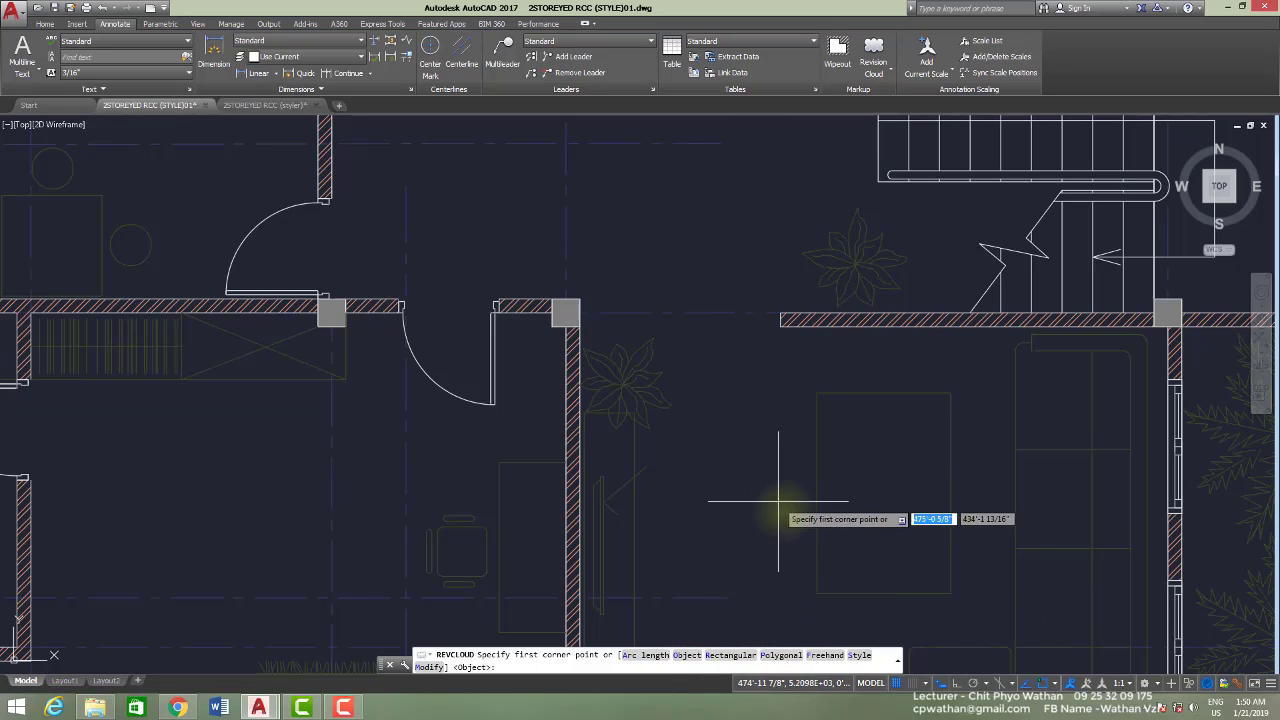
{"action": "left_click", "coordinate": [781, 656]}
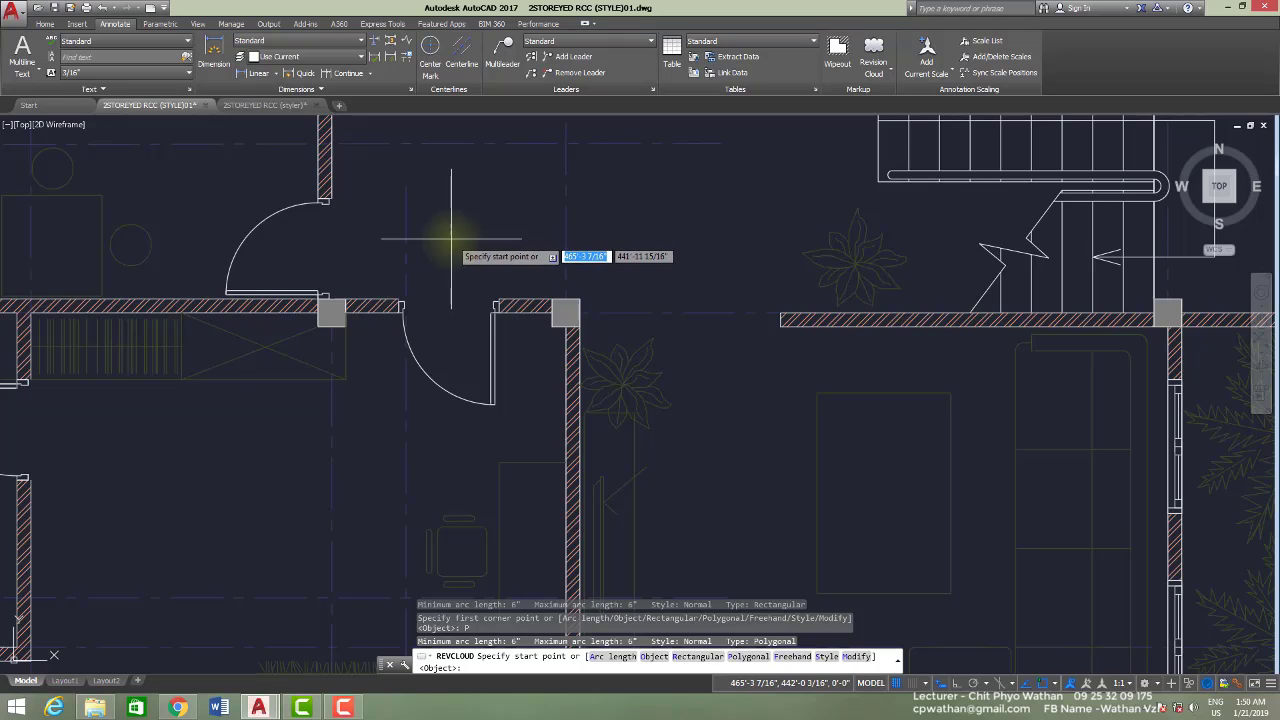
{"action": "left_click", "coordinate": [451, 239]}
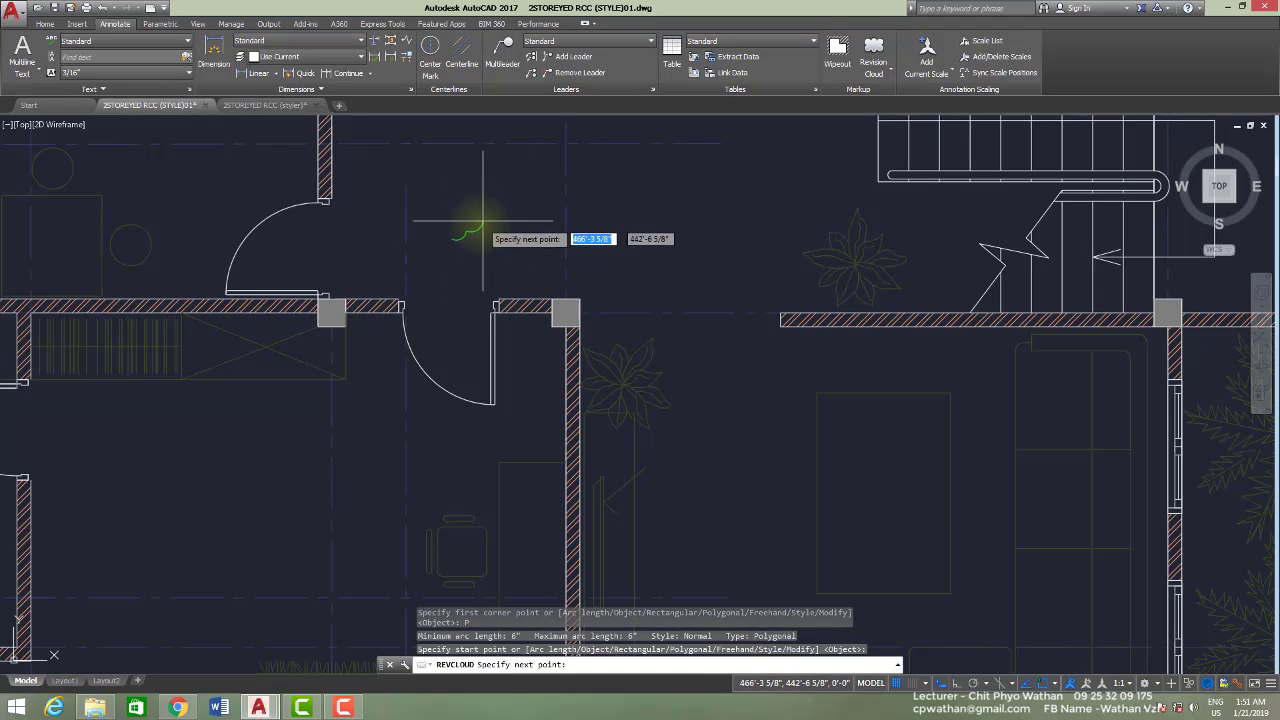
{"action": "left_click", "coordinate": [612, 187]}
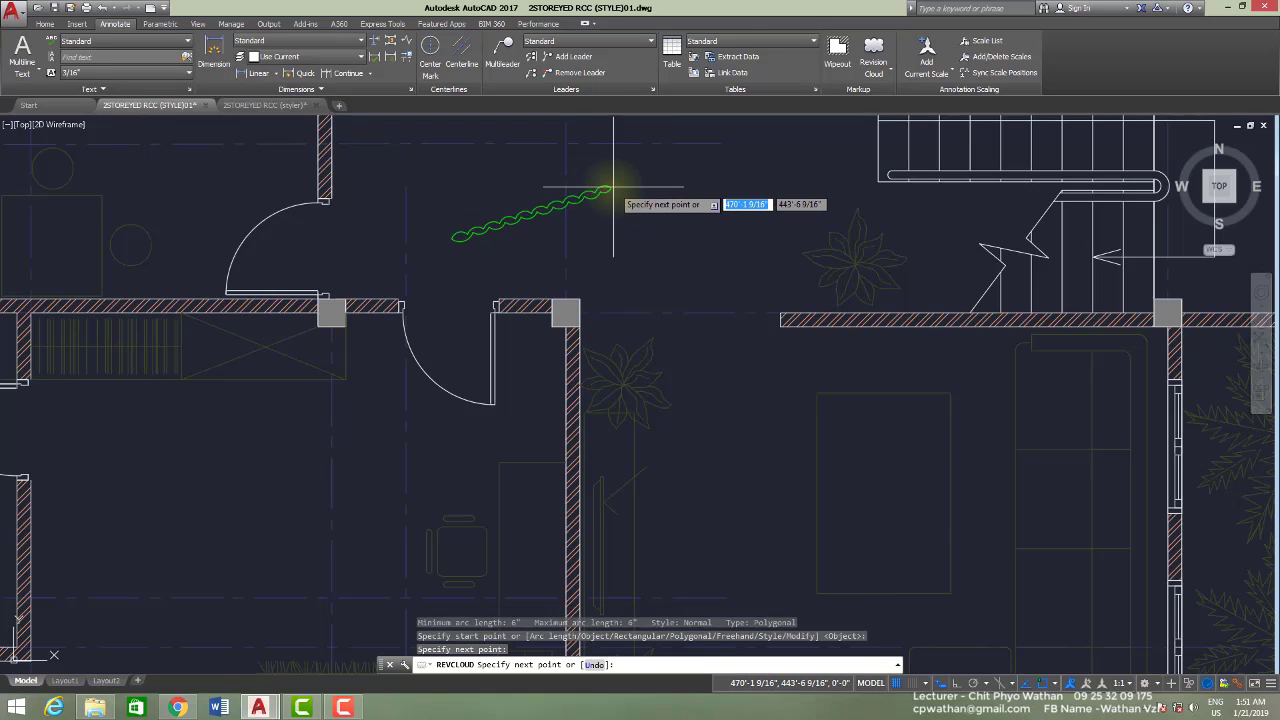
{"action": "left_click", "coordinate": [712, 266]}
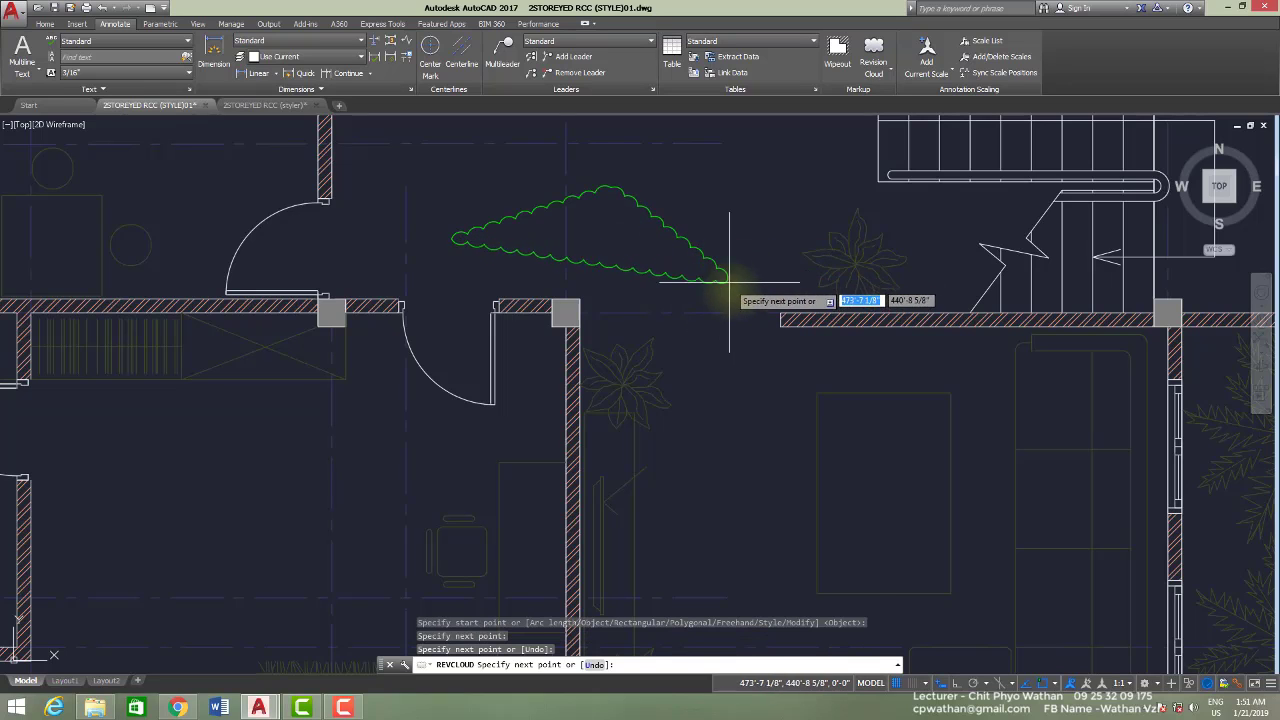
{"action": "left_click", "coordinate": [726, 405]}
{"action": "left_click", "coordinate": [604, 545]}
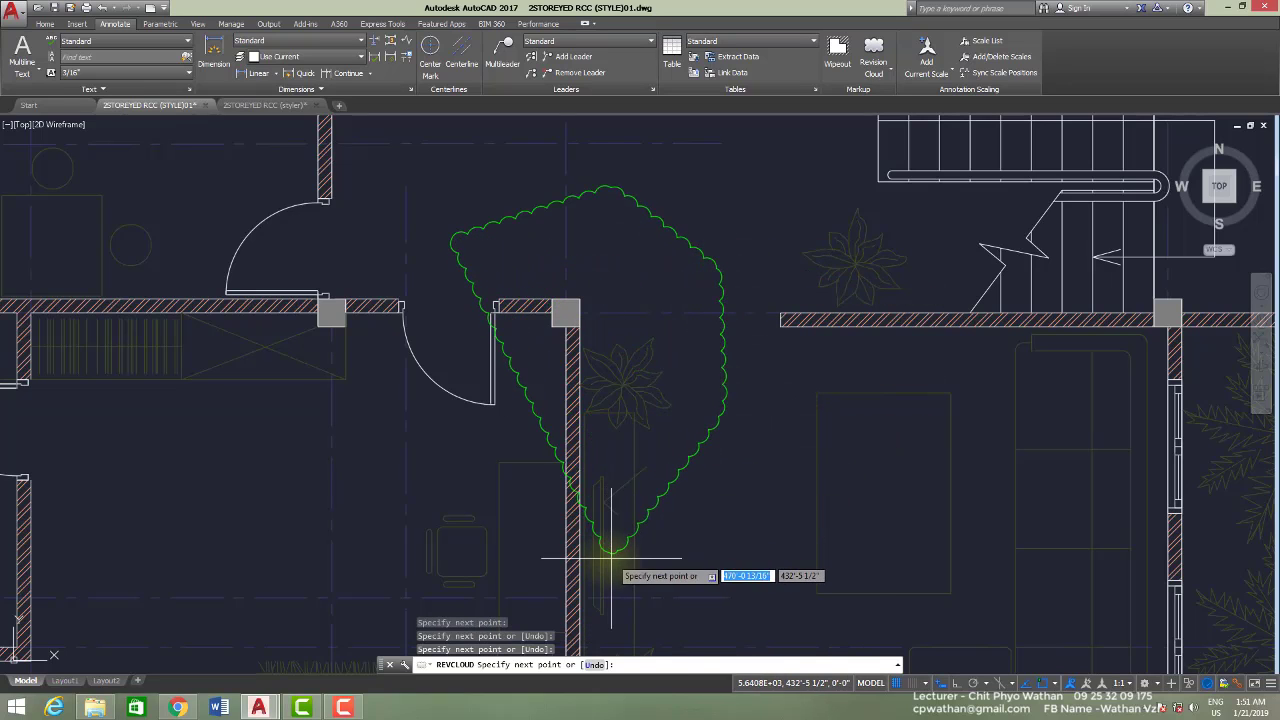
{"action": "left_click", "coordinate": [520, 548]}
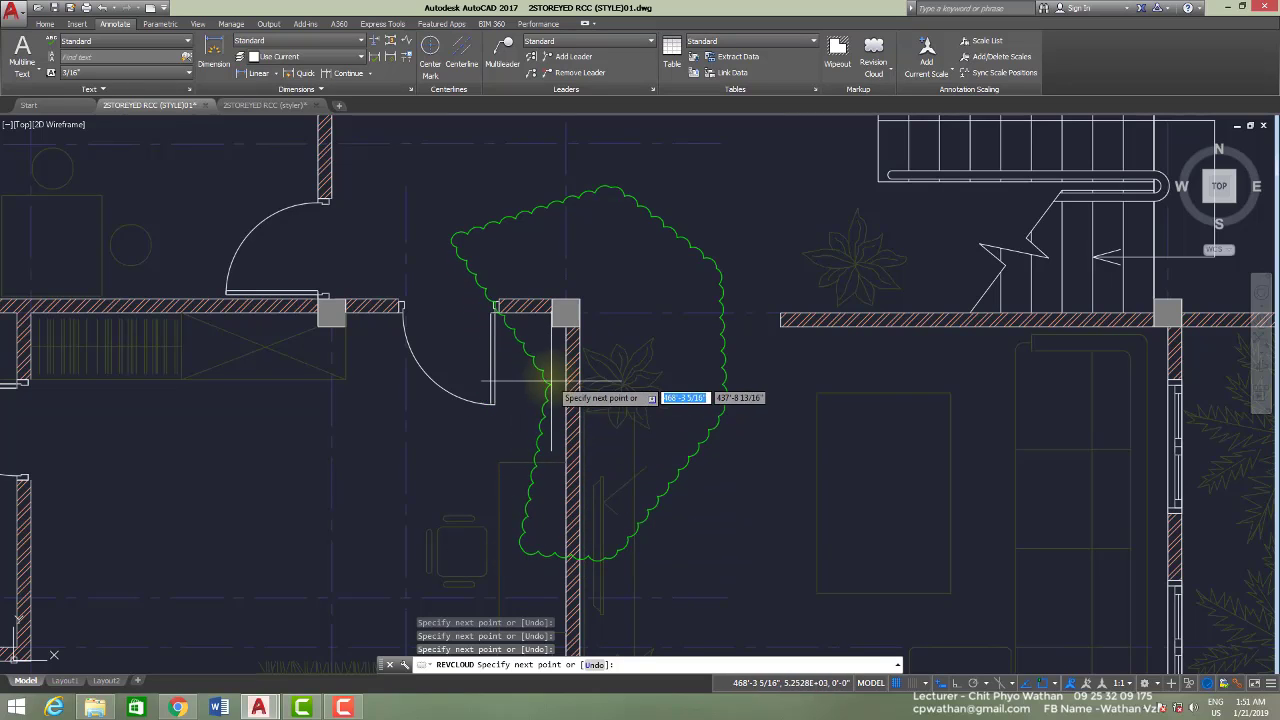
{"action": "left_click", "coordinate": [415, 425]}
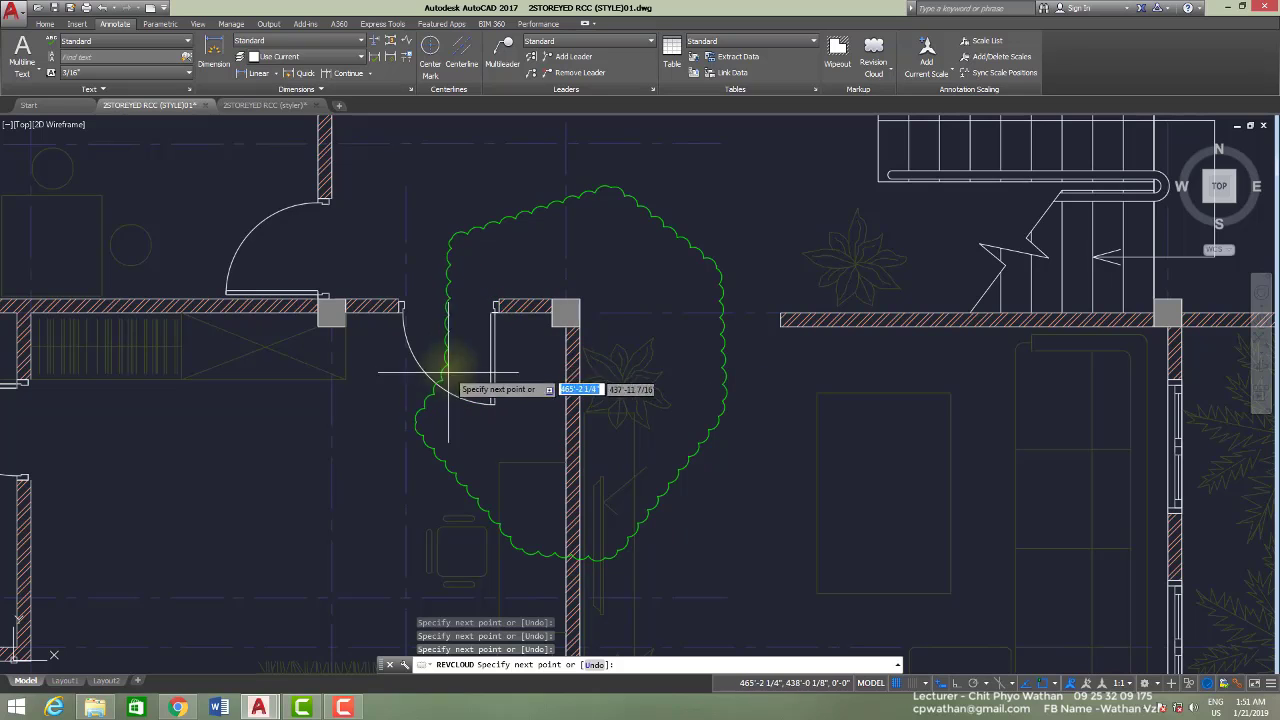
{"action": "key", "text": "Return"}
Erase the polygonal revision cloud around the door and wall corner
{"action": "scroll", "coordinate": [541, 374], "scroll_direction": "down", "scroll_amount": 3}
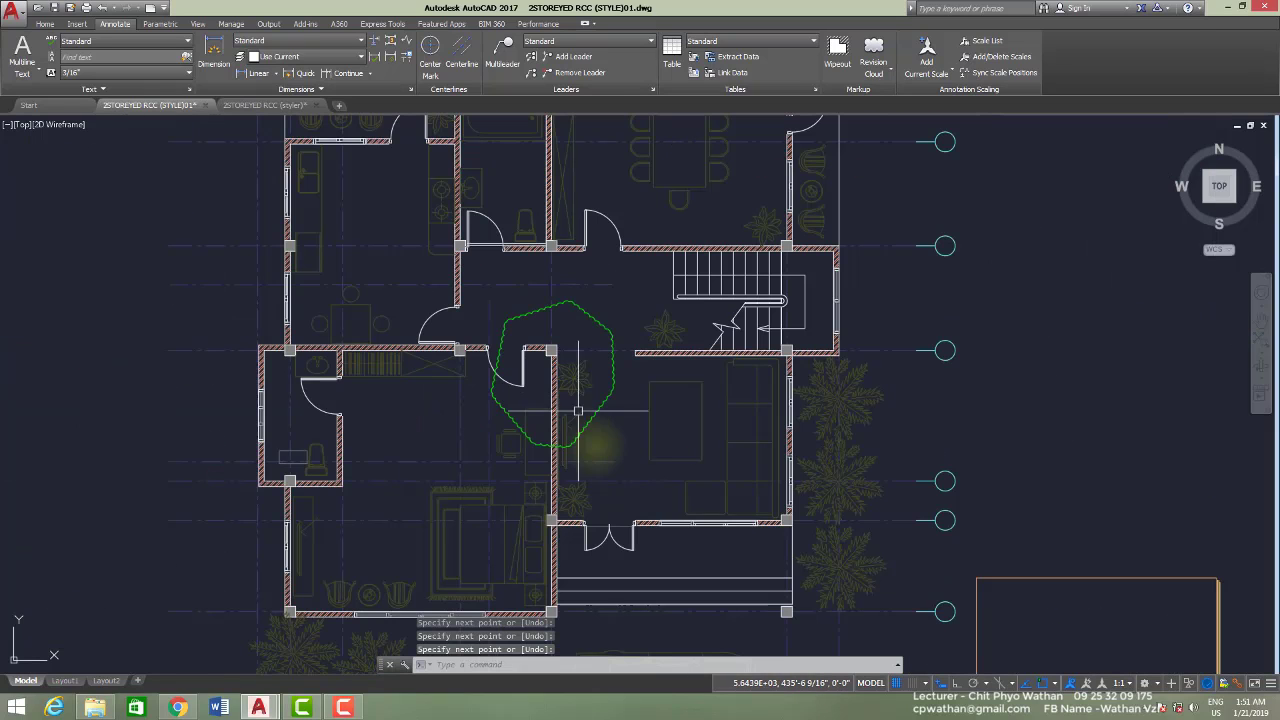
{"action": "scroll", "coordinate": [610, 407], "scroll_direction": "up", "scroll_amount": 2}
{"action": "left_click", "coordinate": [609, 393]}
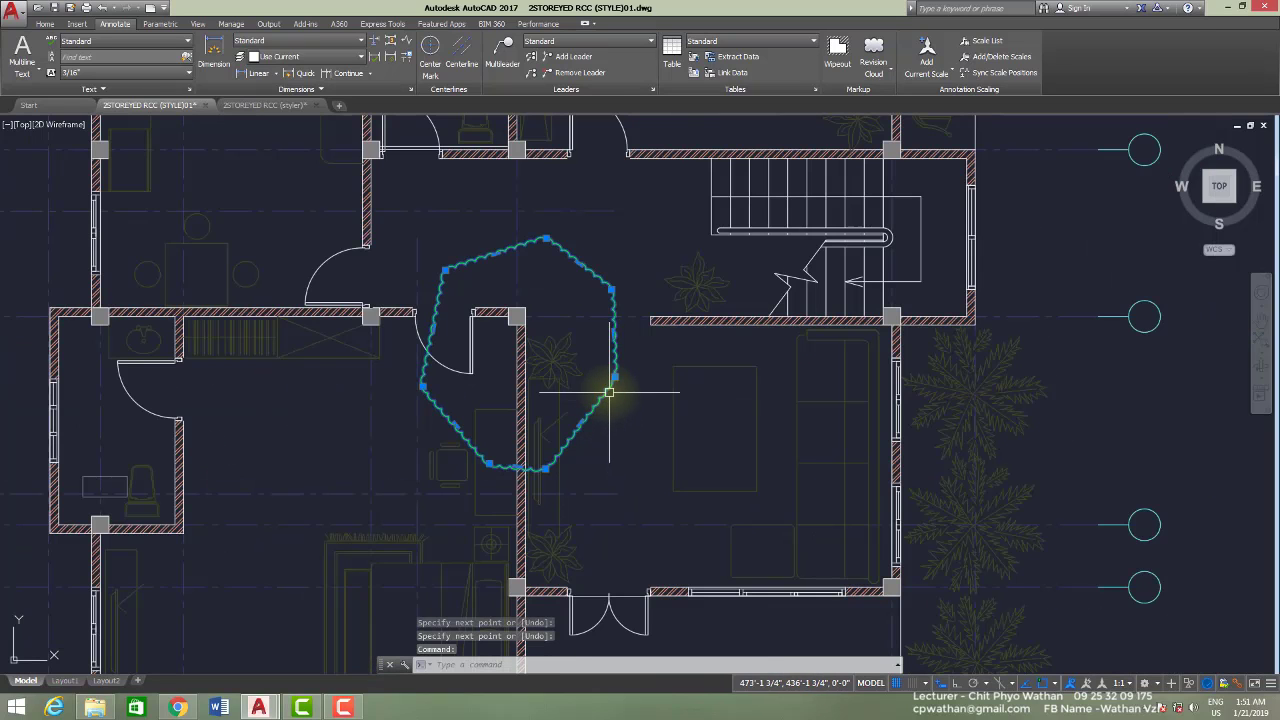
{"action": "scroll", "coordinate": [589, 391], "scroll_direction": "up", "scroll_amount": 2}
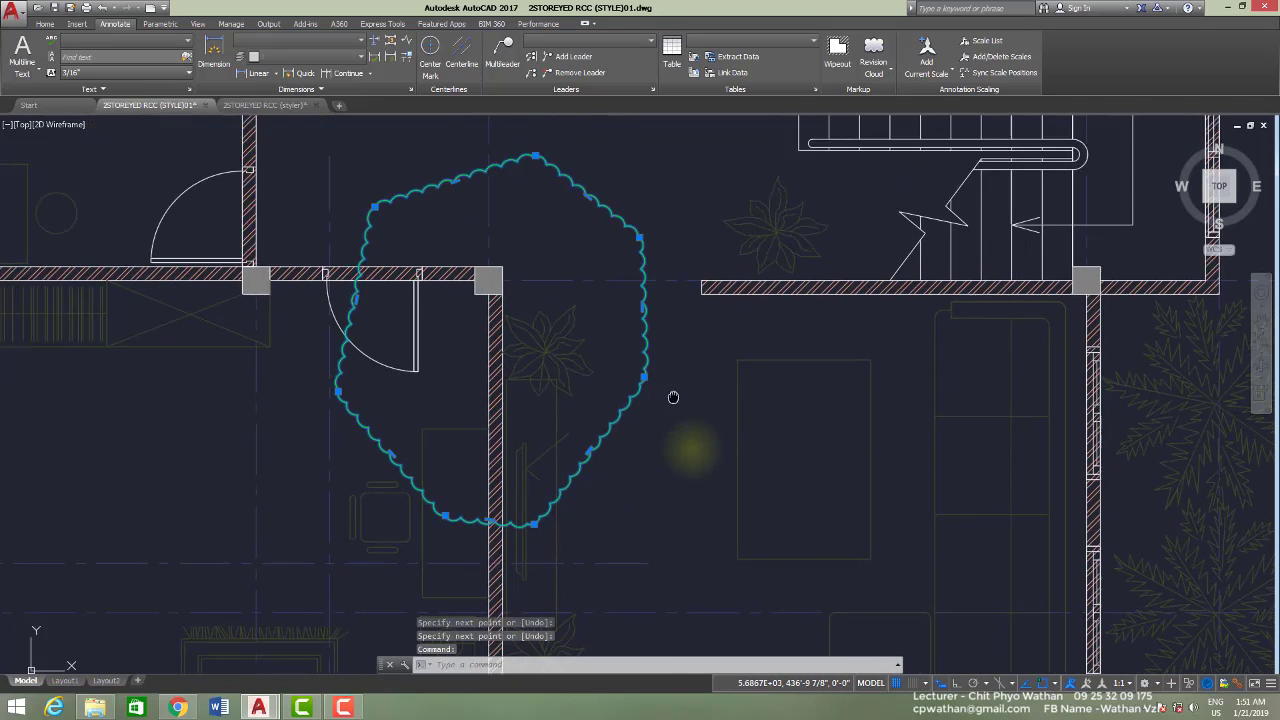
{"action": "scroll", "coordinate": [479, 475], "scroll_direction": "up", "scroll_amount": 1}
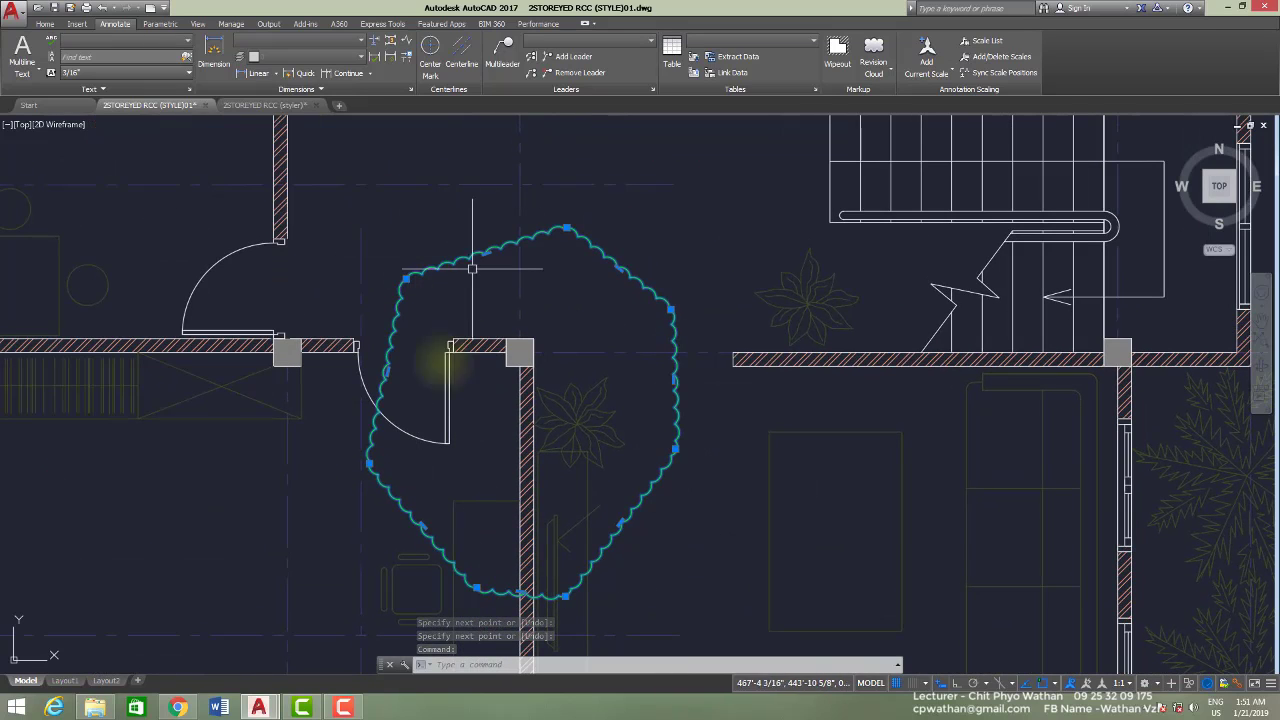
{"action": "key", "text": "Delete"}
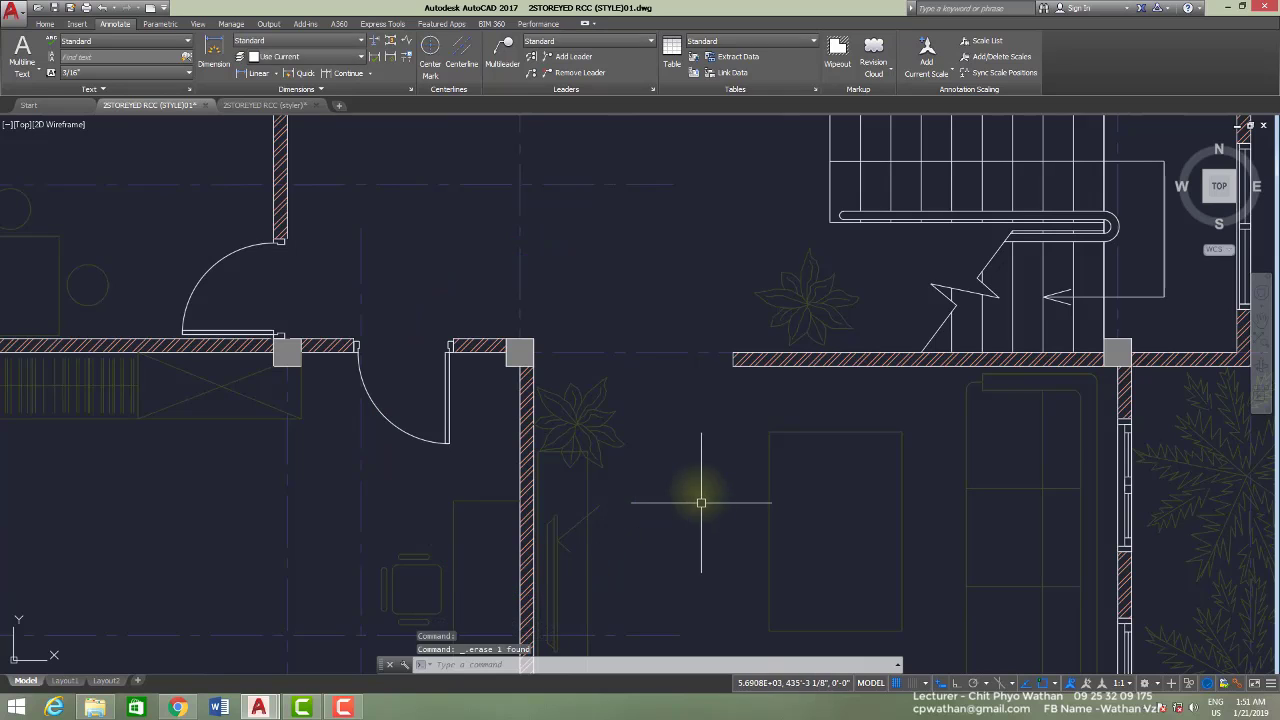
{"action": "middle_click_drag", "start_coordinate": [676, 516], "coordinate": [694, 491]}
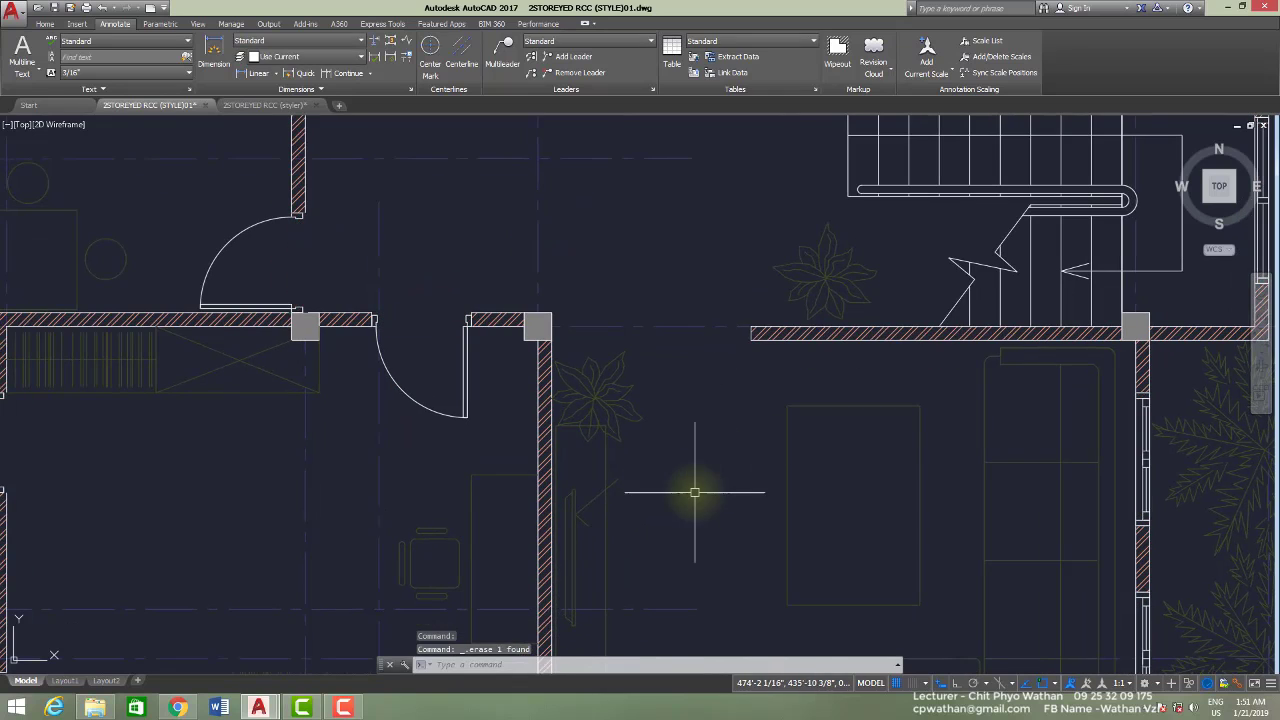
Draw a Rectangular revision cloud enclosing the door opening, wall corner column and adjacent plant
{"action": "left_click", "coordinate": [872, 55]}
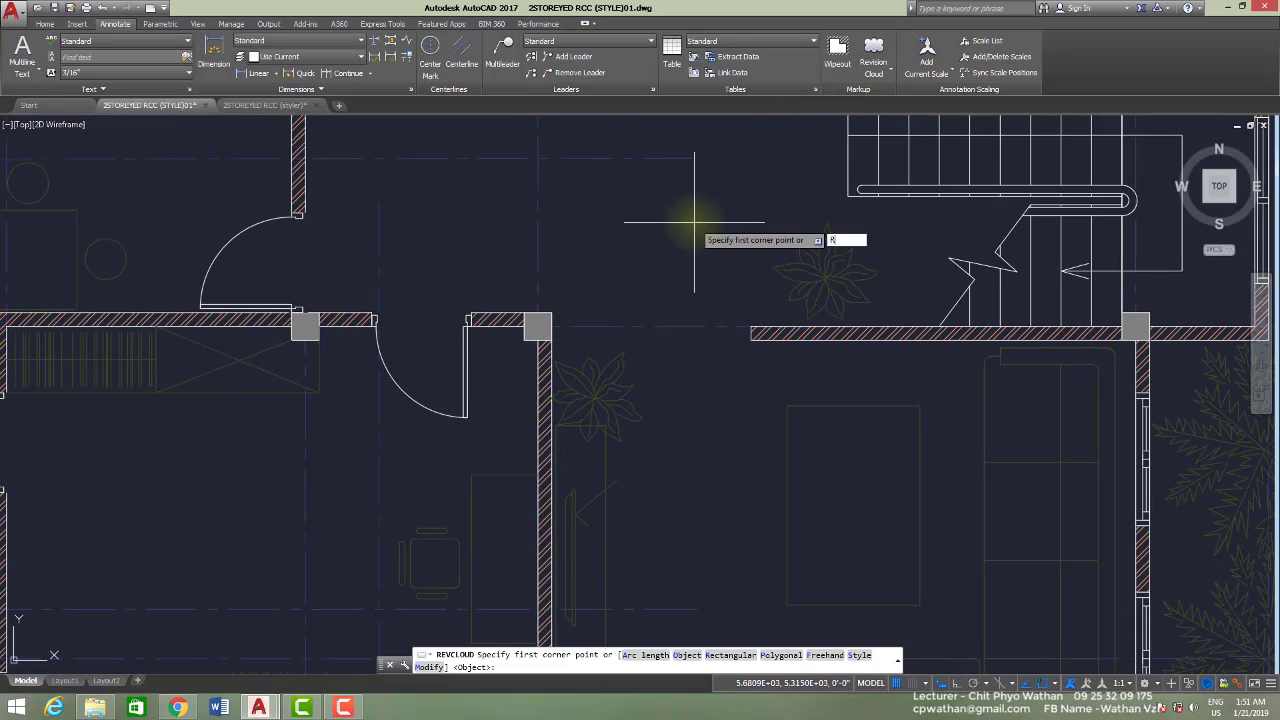
{"action": "type", "text": "R"}
{"action": "key", "text": "Return"}
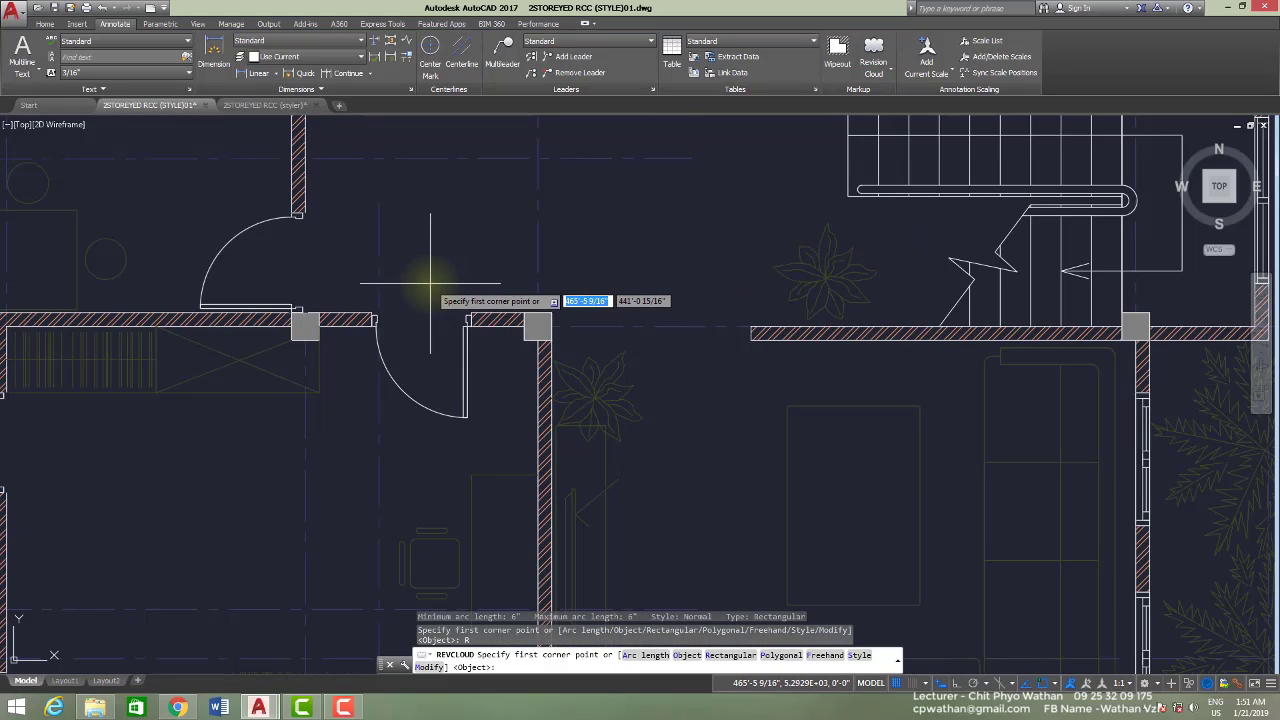
{"action": "left_click", "coordinate": [417, 259]}
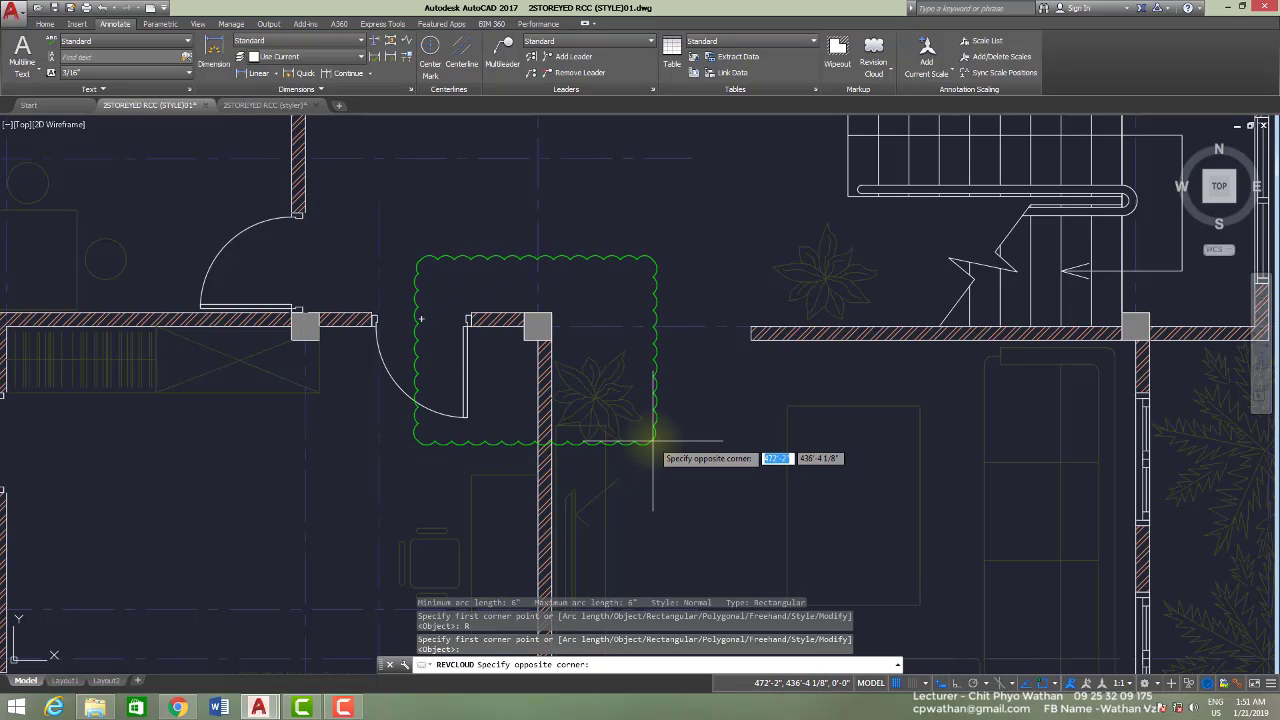
{"action": "left_click", "coordinate": [651, 438]}
Examine the rectangular revision cloud's arcs up close and against the surrounding floor plan
{"action": "scroll", "coordinate": [655, 470], "scroll_direction": "down", "scroll_amount": 4}
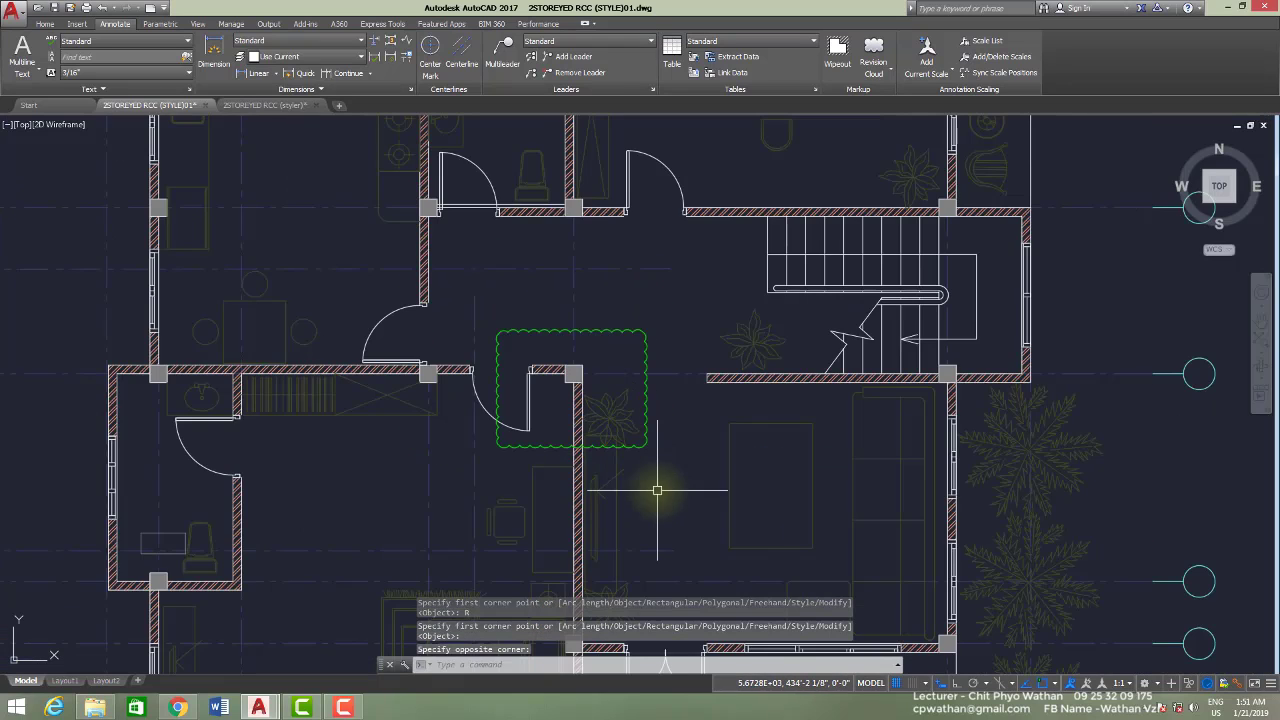
{"action": "scroll", "coordinate": [586, 451], "scroll_direction": "up", "scroll_amount": 4}
{"action": "scroll", "coordinate": [555, 310], "scroll_direction": "up", "scroll_amount": 2}
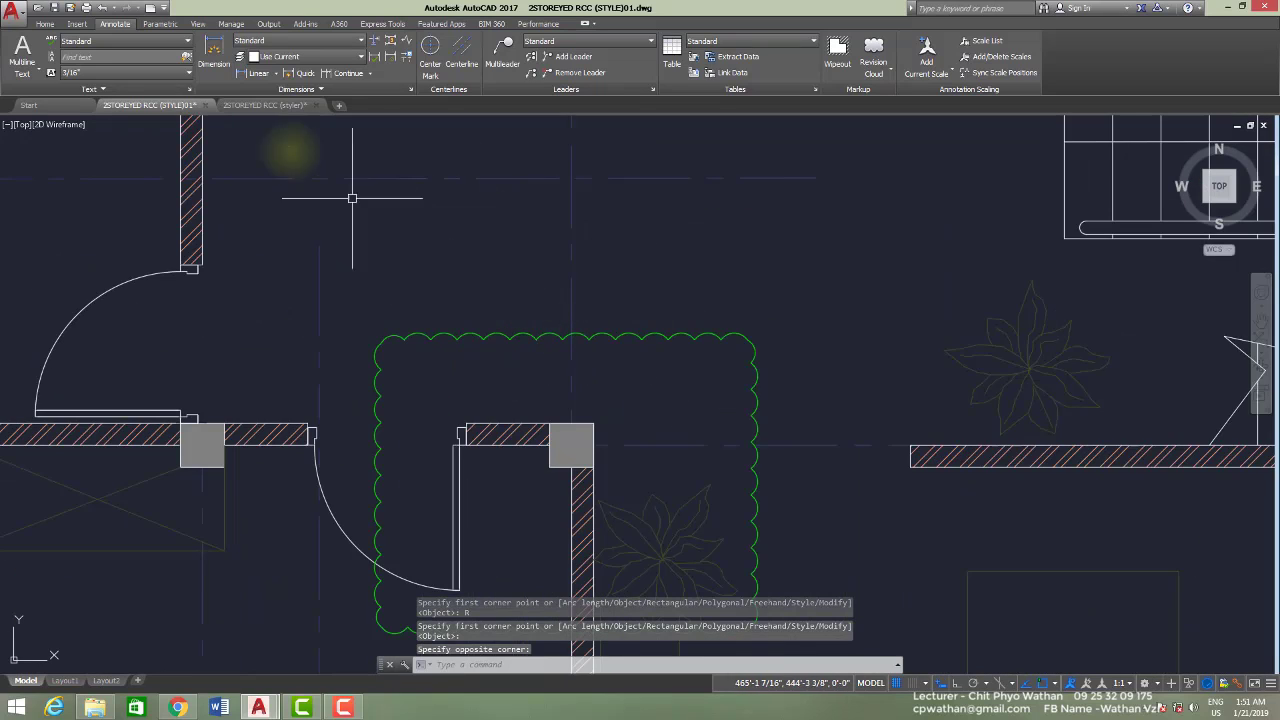
{"action": "middle_click_drag", "start_coordinate": [589, 328], "coordinate": [569, 311]}
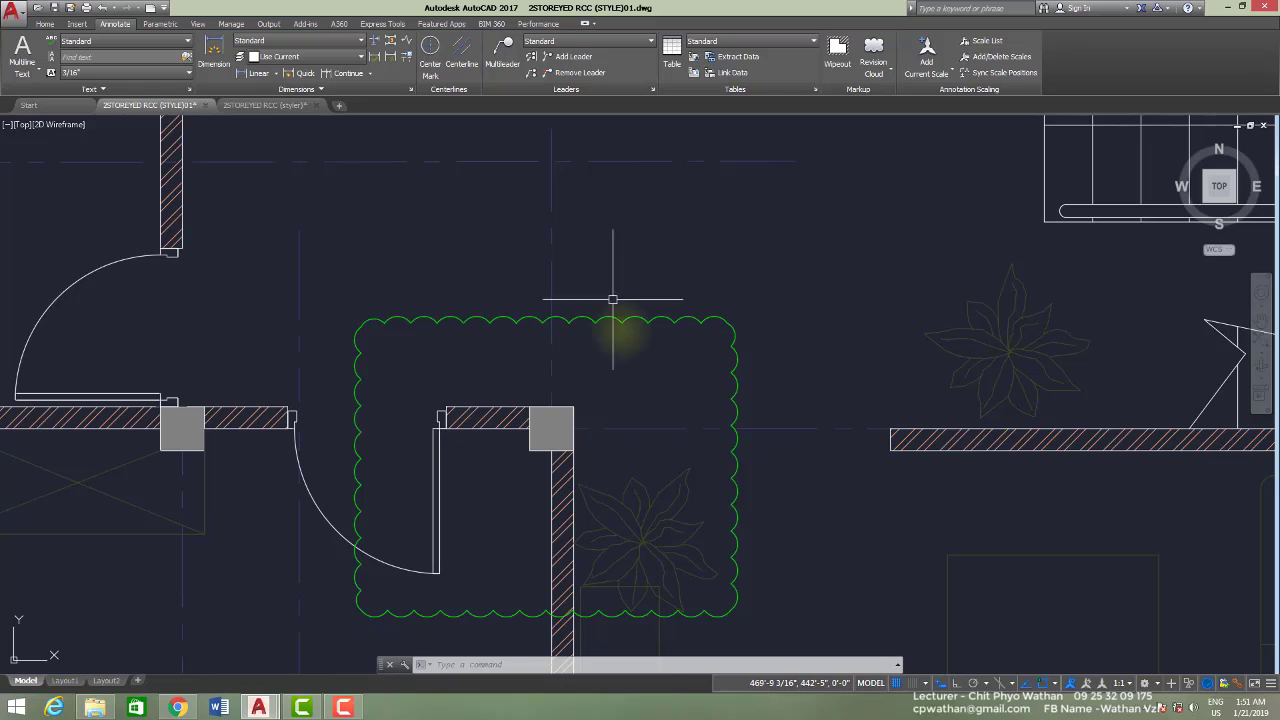
{"action": "scroll", "coordinate": [528, 360], "scroll_direction": "down", "scroll_amount": 2}
{"action": "middle_click_drag", "start_coordinate": [593, 377], "coordinate": [547, 390]}
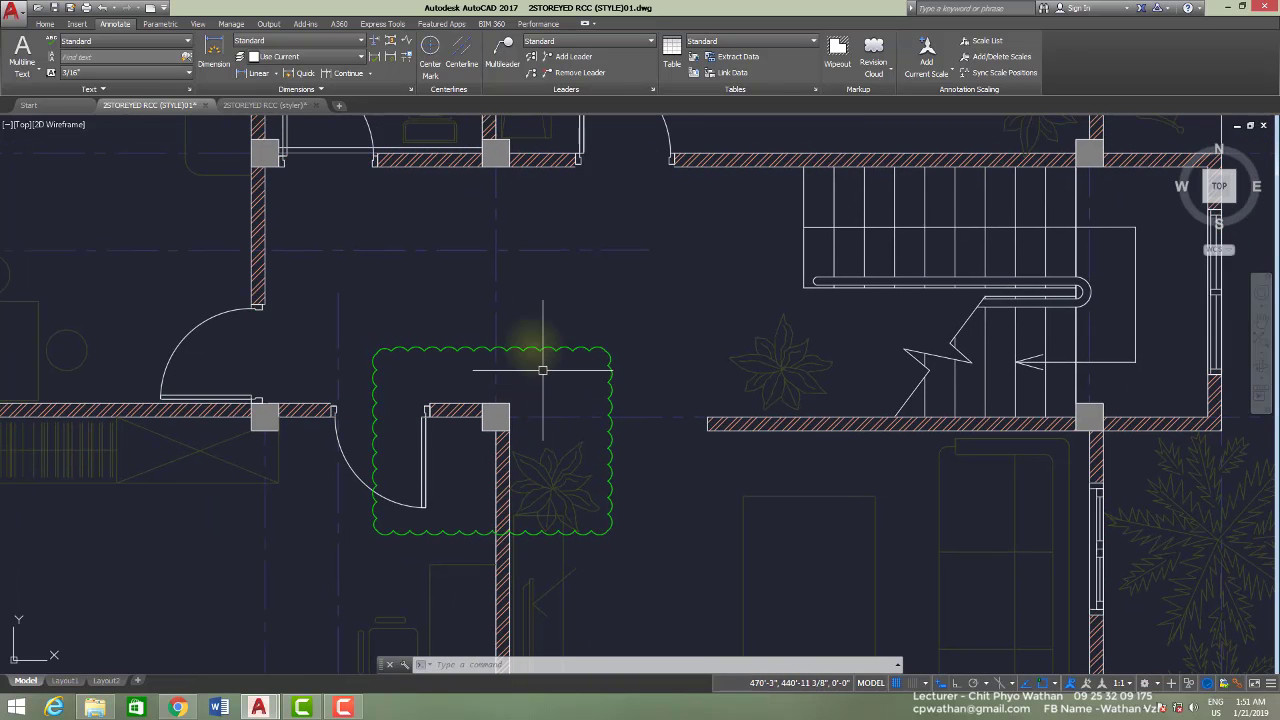
{"action": "scroll", "coordinate": [529, 344], "scroll_direction": "down", "scroll_amount": 2}
{"action": "middle_click_drag", "start_coordinate": [610, 414], "coordinate": [527, 386]}
{"action": "scroll", "coordinate": [575, 410], "scroll_direction": "down", "scroll_amount": 2}
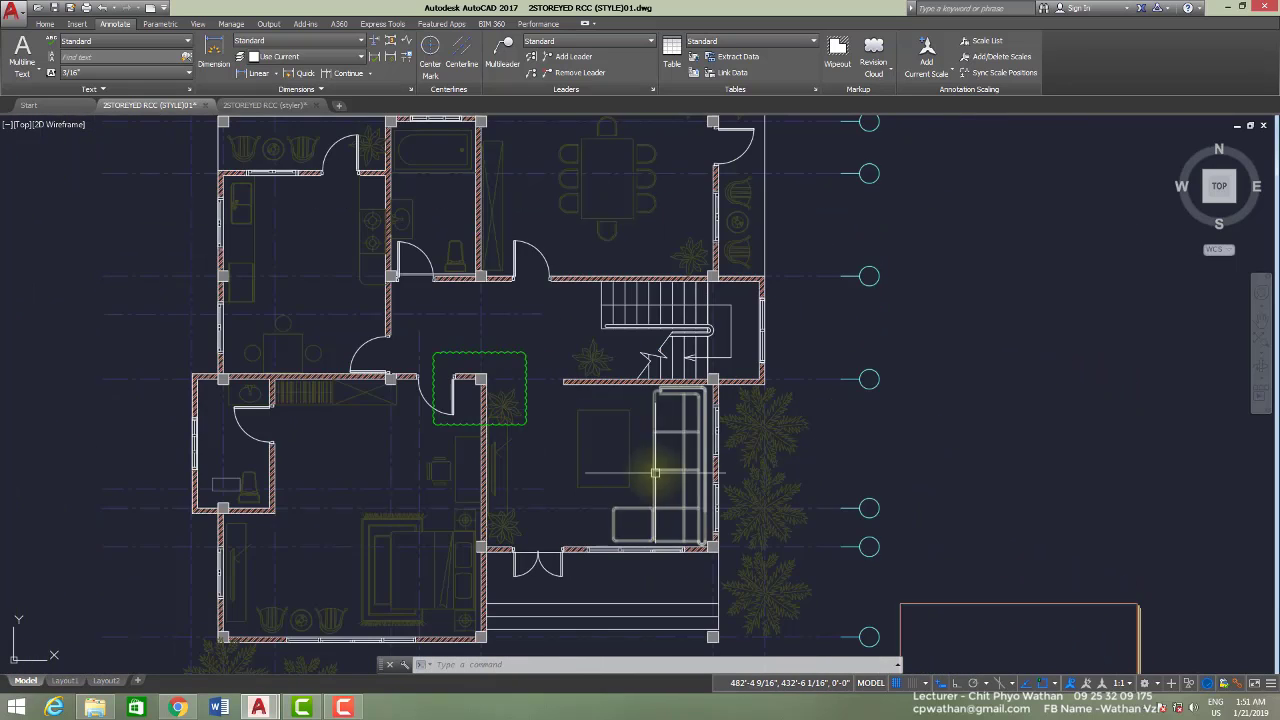
{"action": "middle_click_drag", "start_coordinate": [655, 472], "coordinate": [627, 469]}
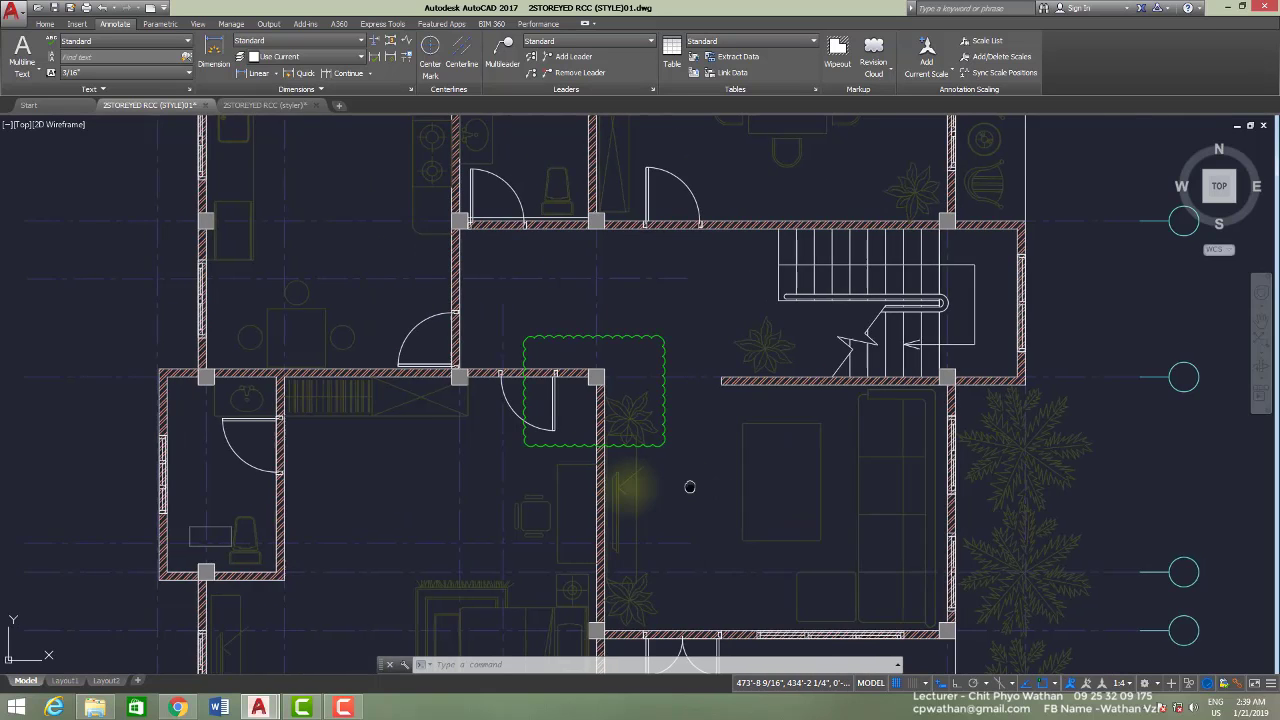
{"action": "middle_click_drag", "start_coordinate": [689, 486], "coordinate": [588, 401]}
{"action": "scroll", "coordinate": [594, 480], "scroll_direction": "down", "scroll_amount": 4}
{"action": "scroll", "coordinate": [575, 434], "scroll_direction": "up", "scroll_amount": 4}
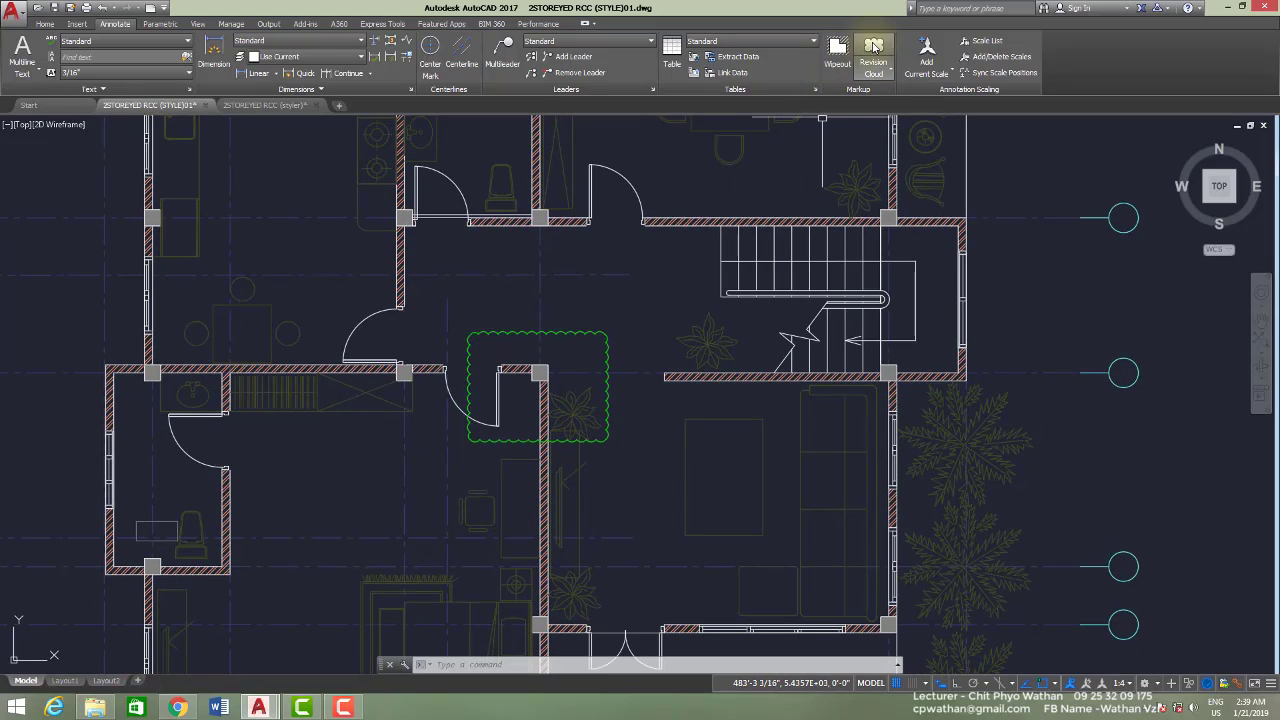
Start a new revision cloud and set both its minimum and maximum arc lengths to 9 inches
{"action": "left_click", "coordinate": [873, 46]}
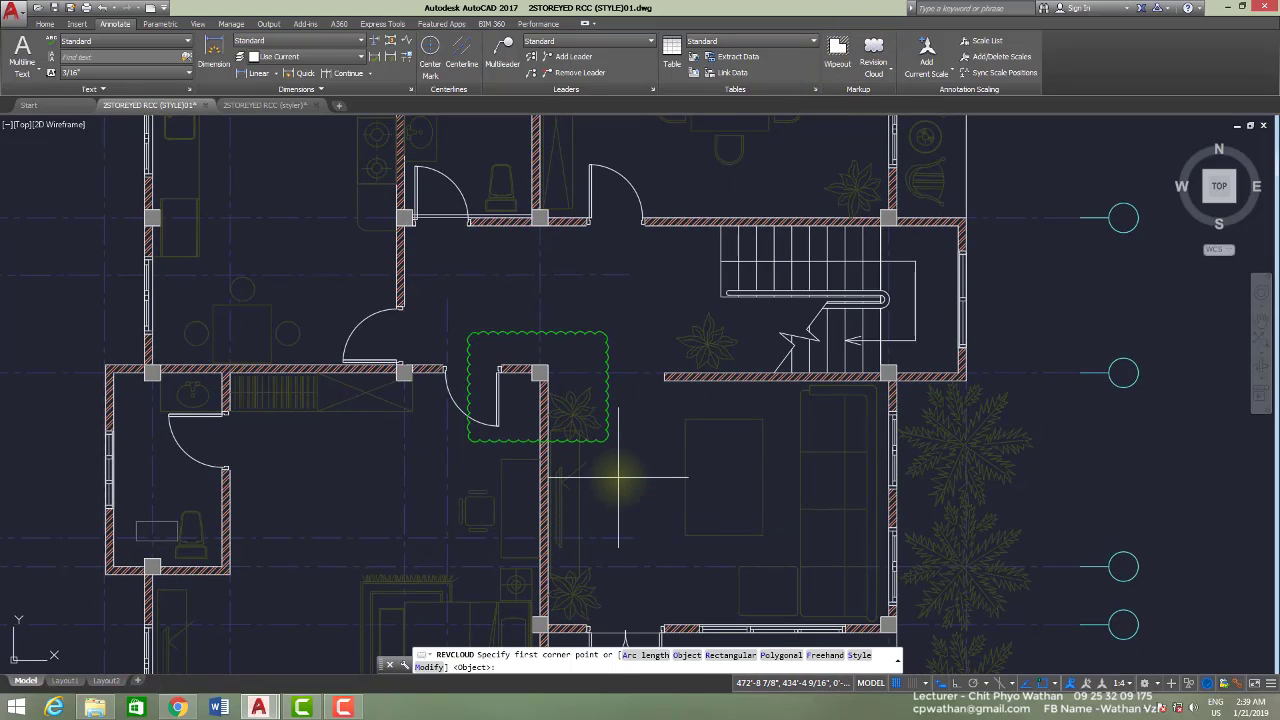
{"action": "type", "text": "a"}
{"action": "key", "text": "Return"}
{"action": "type", "text": "9"}
{"action": "key", "text": "Return"}
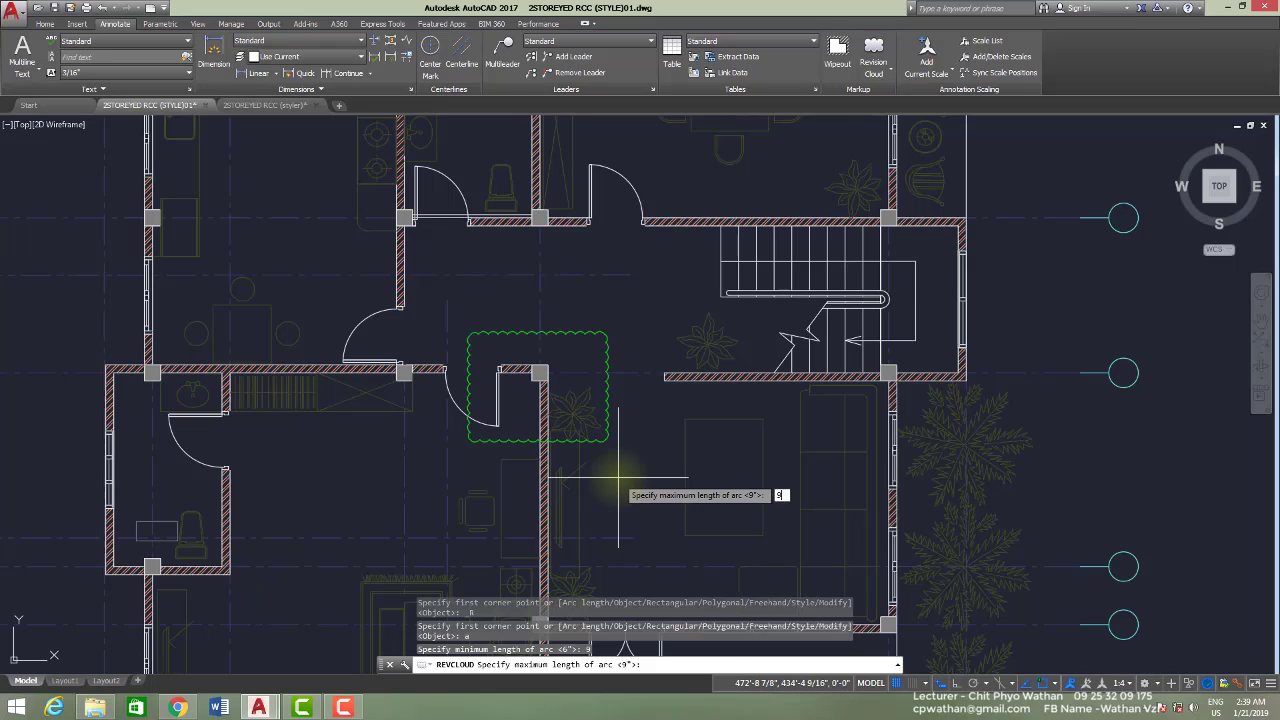
{"action": "type", "text": "9"}
{"action": "key", "text": "Return"}
Draw the 9-inch-arc rectangular cloud overlapping the existing one around the door, wall corner and plant
{"action": "scroll", "coordinate": [591, 480], "scroll_direction": "up", "scroll_amount": 4}
{"action": "middle_click_drag", "start_coordinate": [508, 366], "coordinate": [464, 263]}
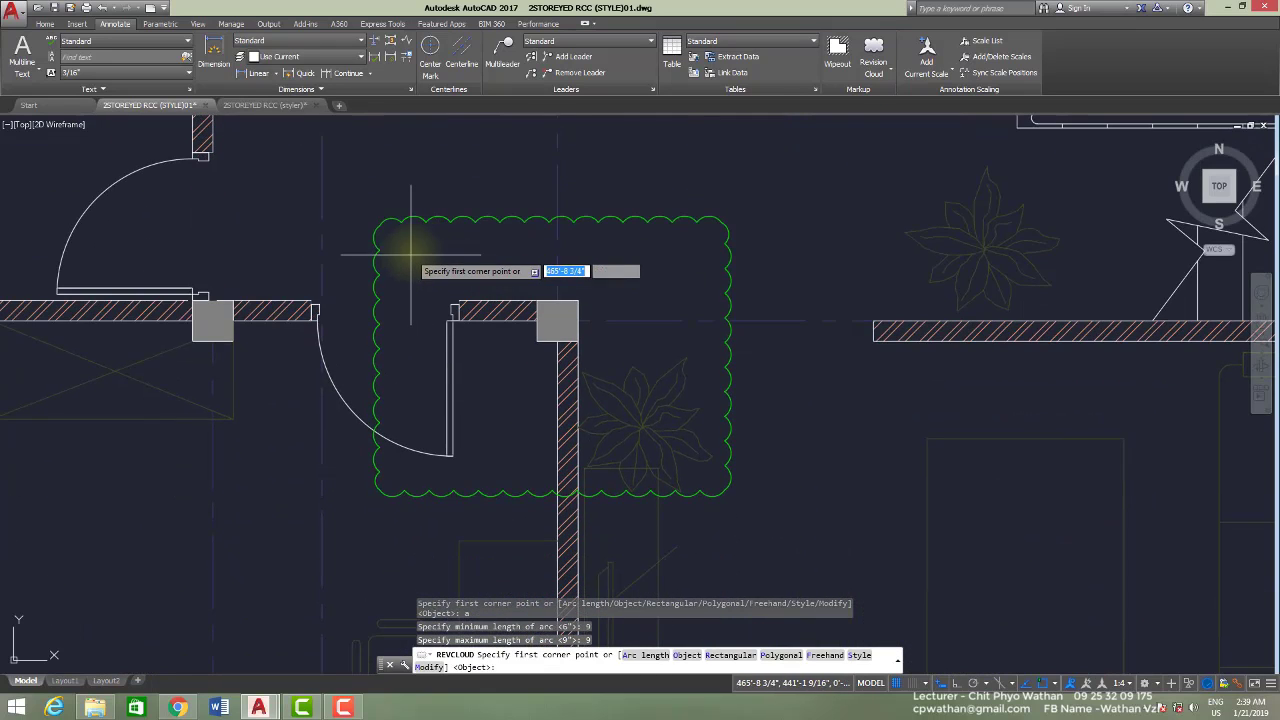
{"action": "left_click", "coordinate": [411, 248]}
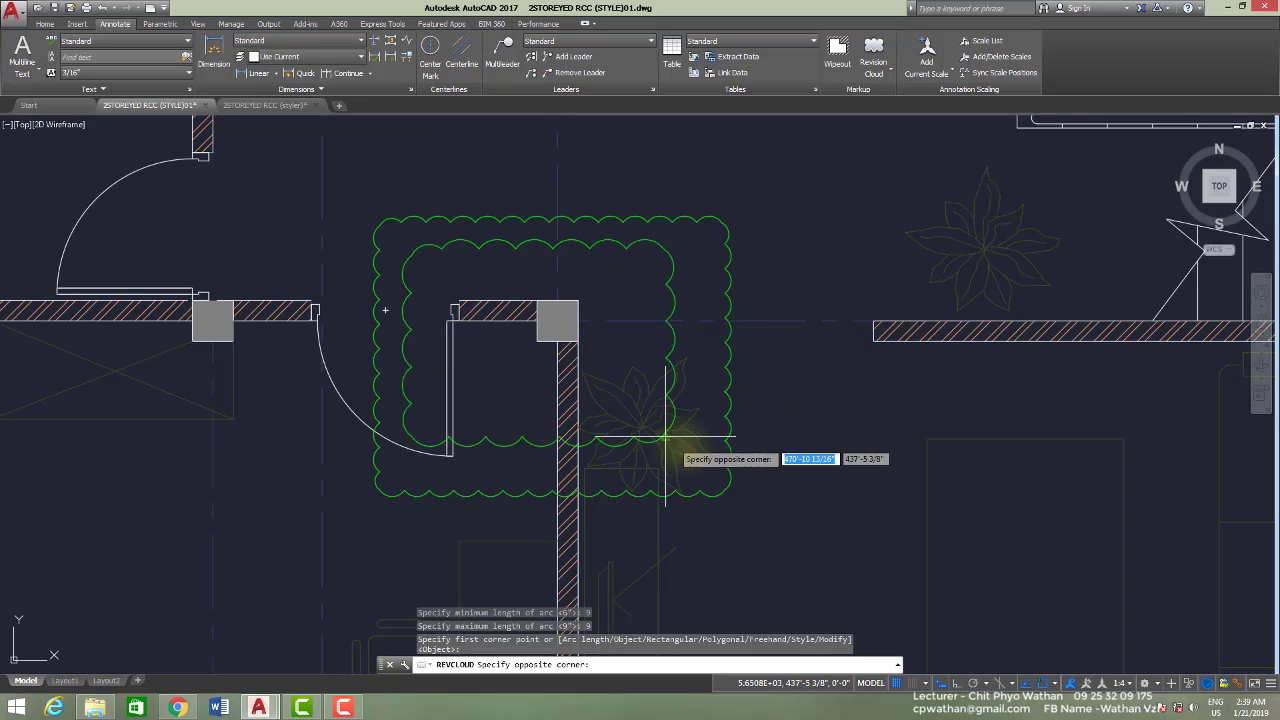
{"action": "left_click", "coordinate": [742, 518]}
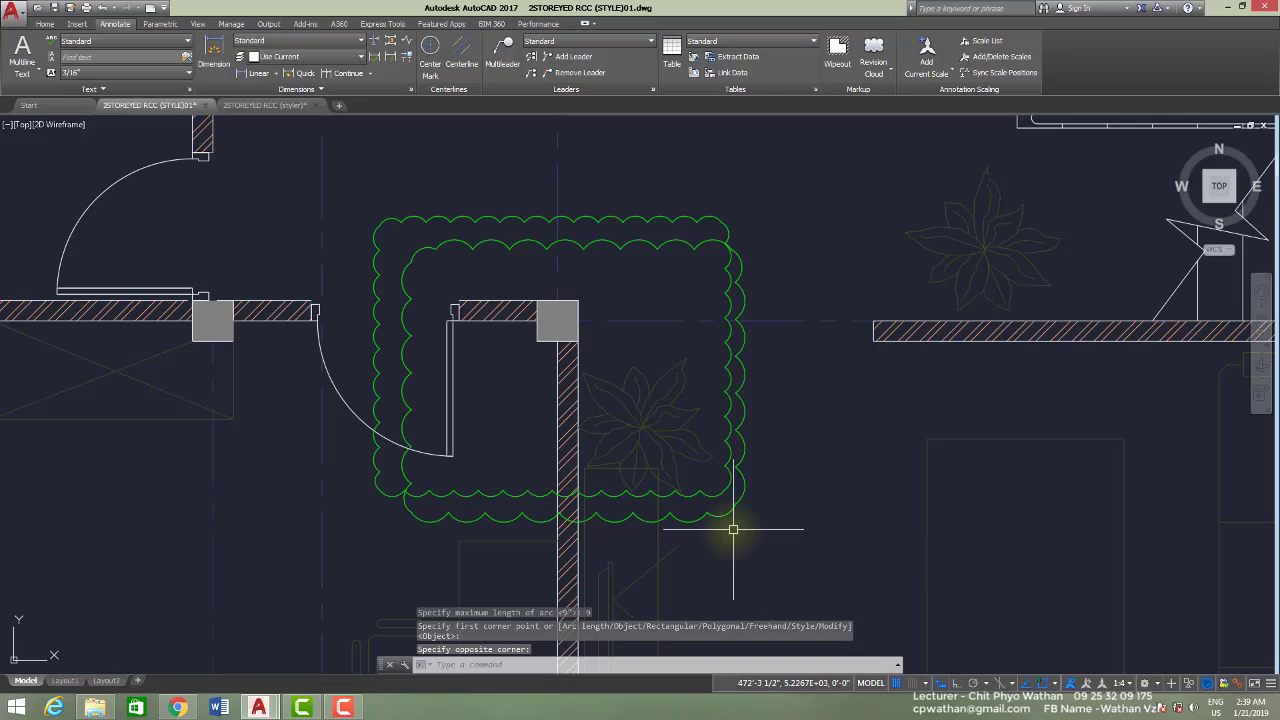
Erase the older rectangular revision cloud with the smaller arcs
{"action": "type", "text": "e"}
{"action": "key", "text": "Return"}
{"action": "left_click", "coordinate": [370, 325]}
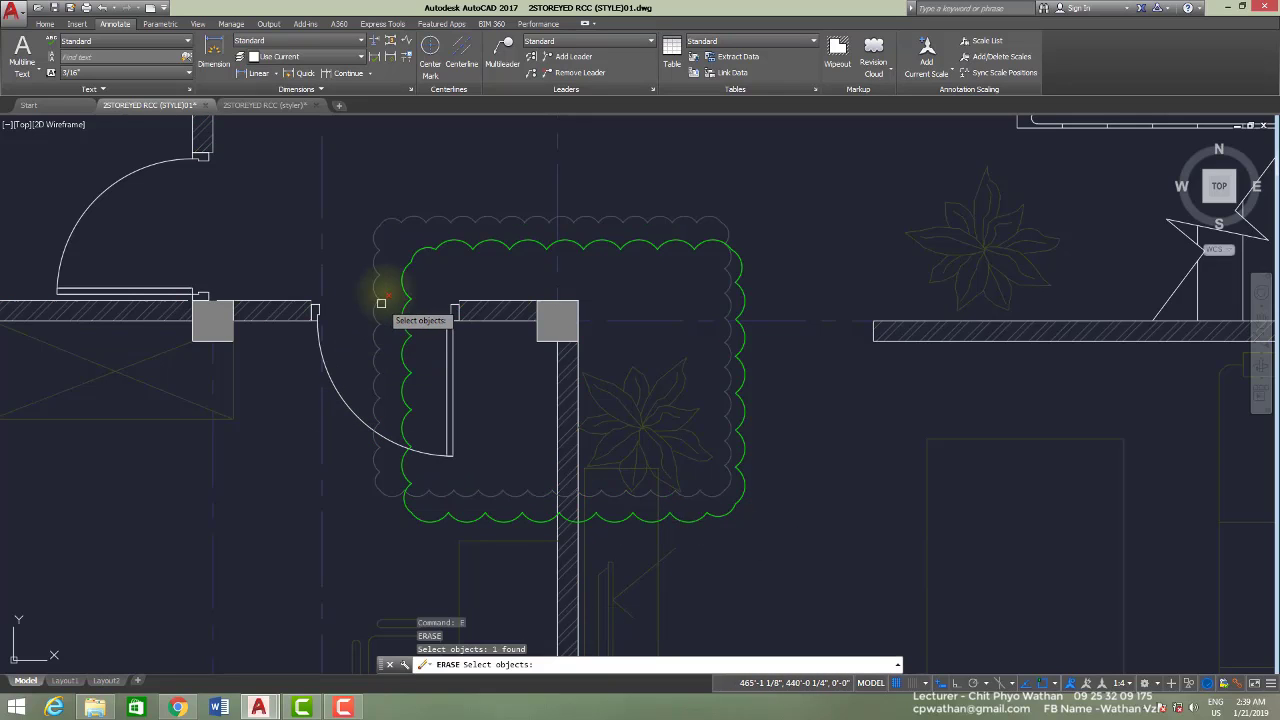
{"action": "key", "text": "Return"}
Move the 9-inch-arc revision cloud slightly up and to the left over the door and wall corner
{"action": "type", "text": "m"}
{"action": "key", "text": "Return"}
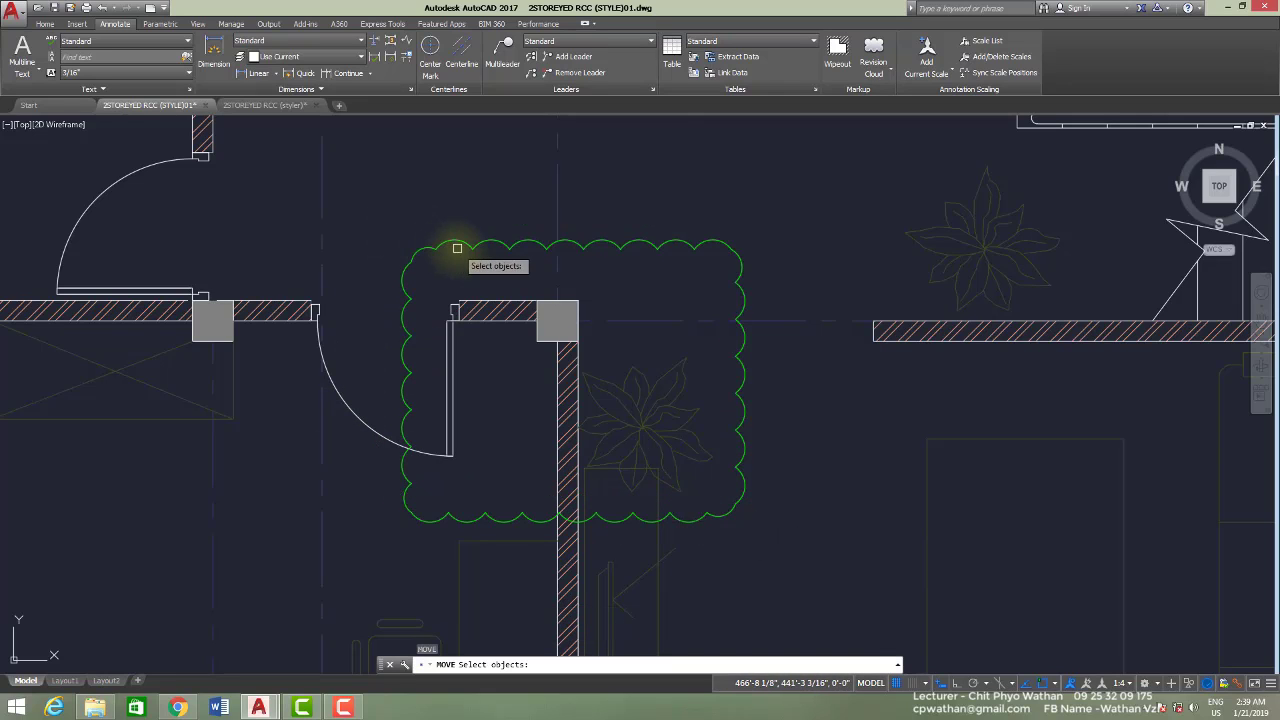
{"action": "left_click", "coordinate": [445, 246]}
{"action": "key", "text": "Return"}
{"action": "left_click", "coordinate": [857, 494]}
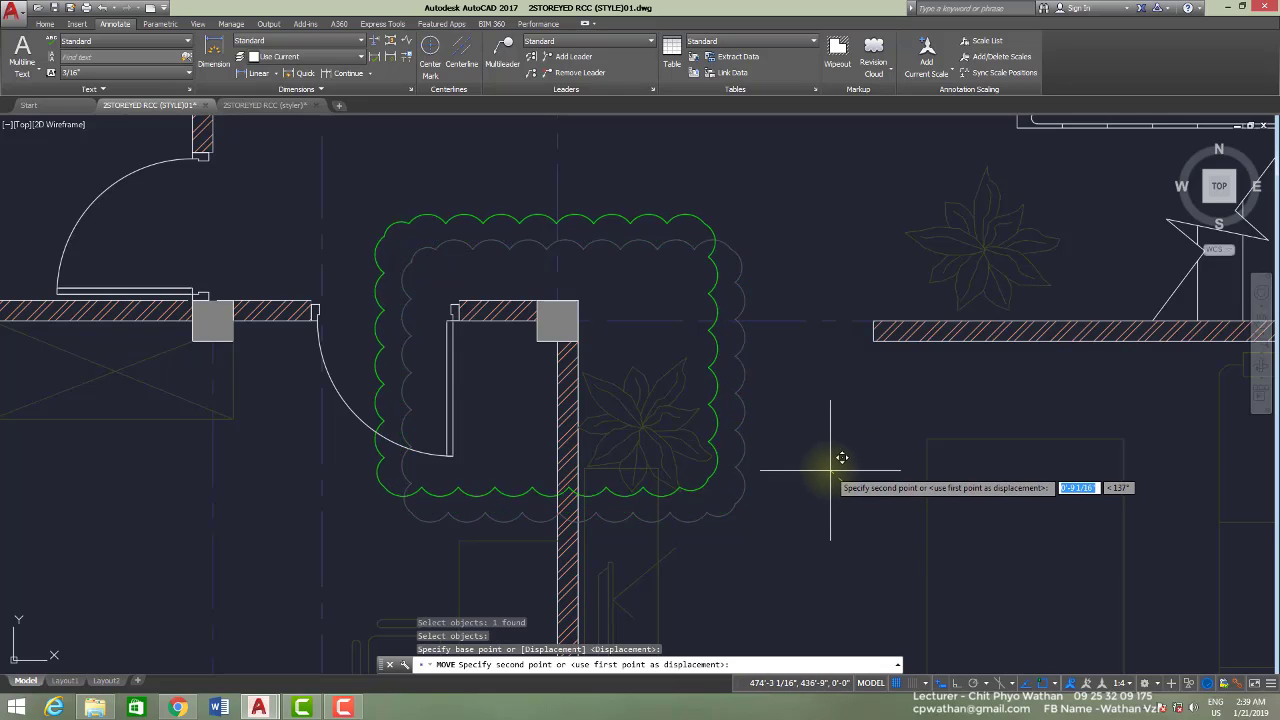
{"action": "left_click", "coordinate": [829, 466]}
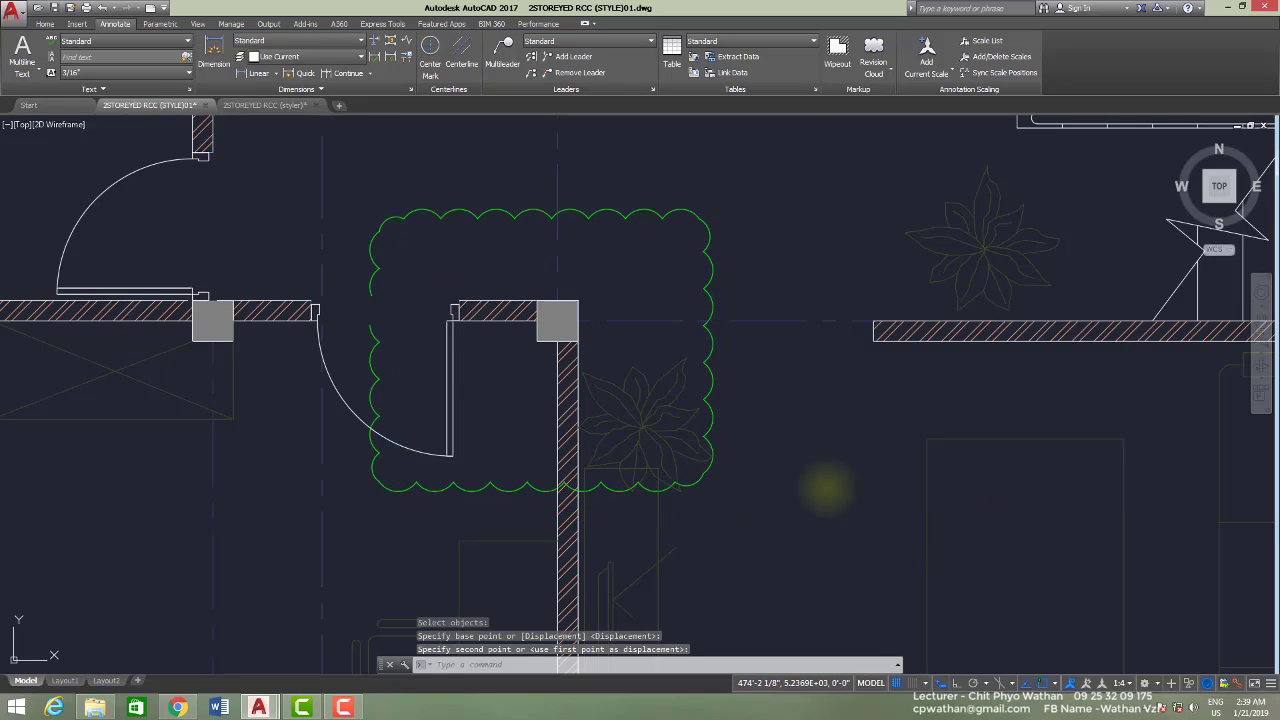
{"action": "scroll", "coordinate": [500, 200], "scroll_direction": "down", "scroll_amount": 4}
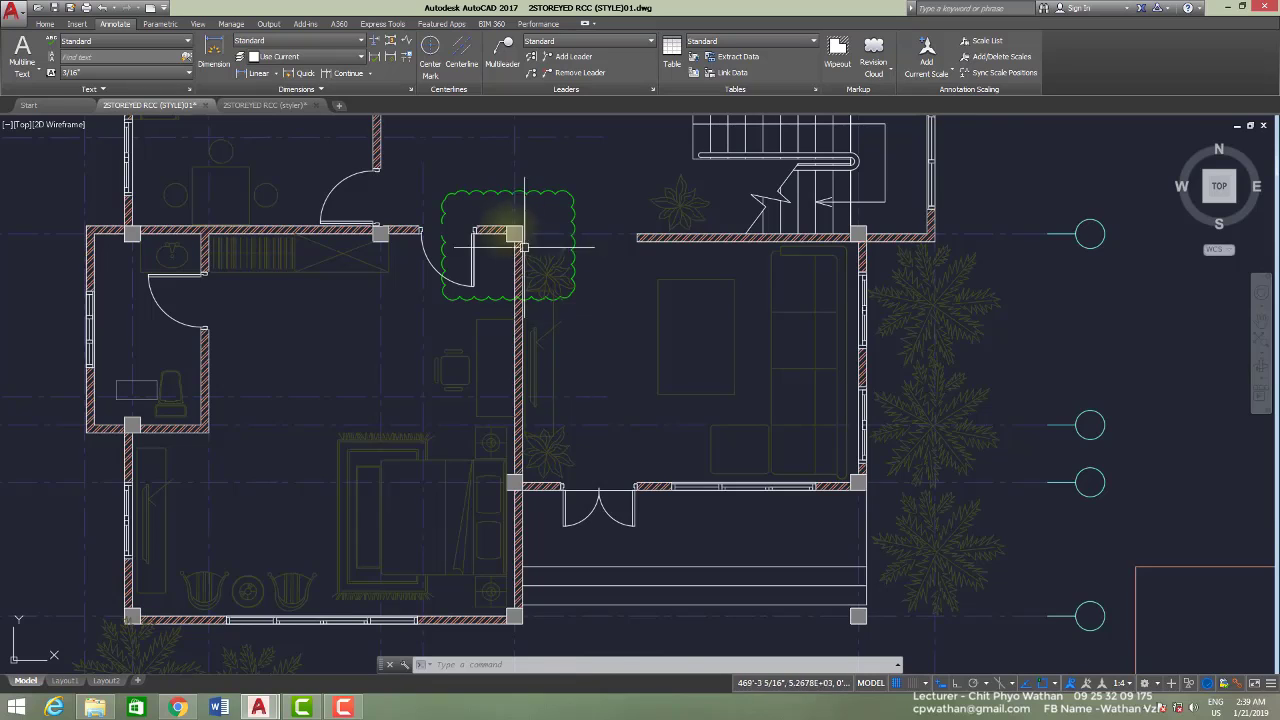
{"action": "scroll", "coordinate": [523, 245], "scroll_direction": "up", "scroll_amount": 4}
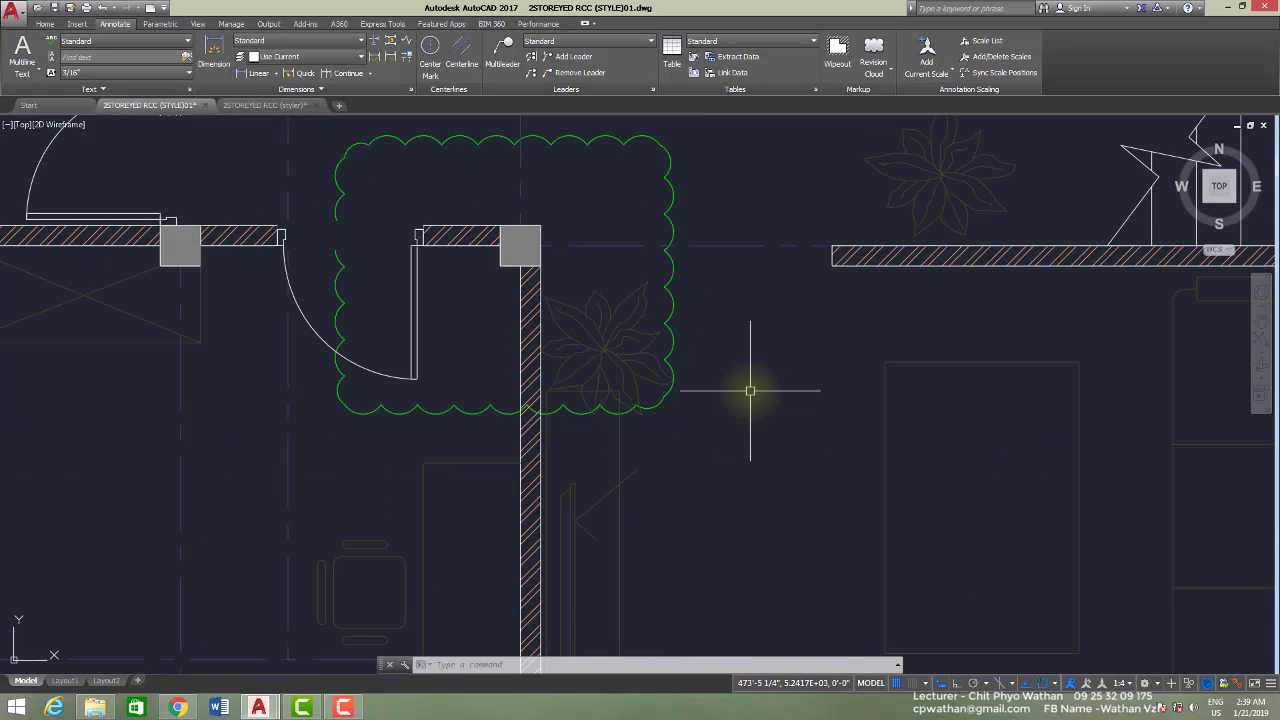
{"action": "scroll", "coordinate": [750, 390], "scroll_direction": "down", "scroll_amount": 4}
{"action": "scroll", "coordinate": [762, 389], "scroll_direction": "up", "scroll_amount": 2}
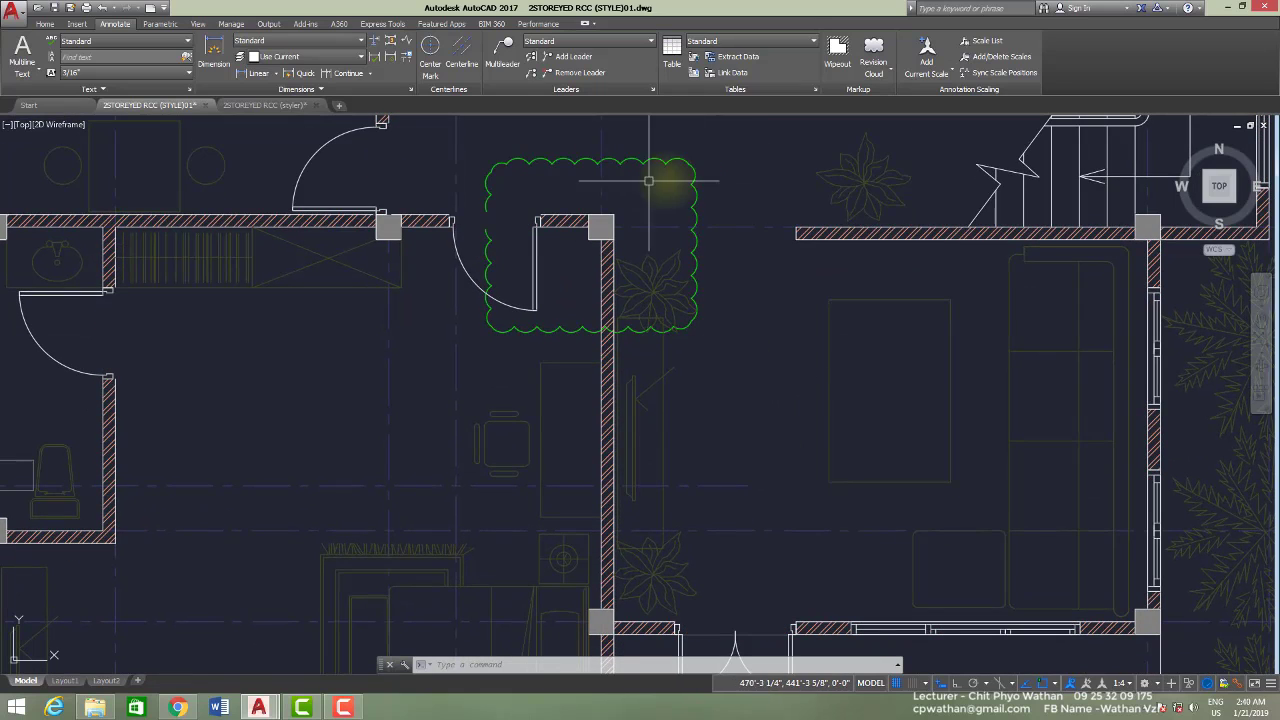